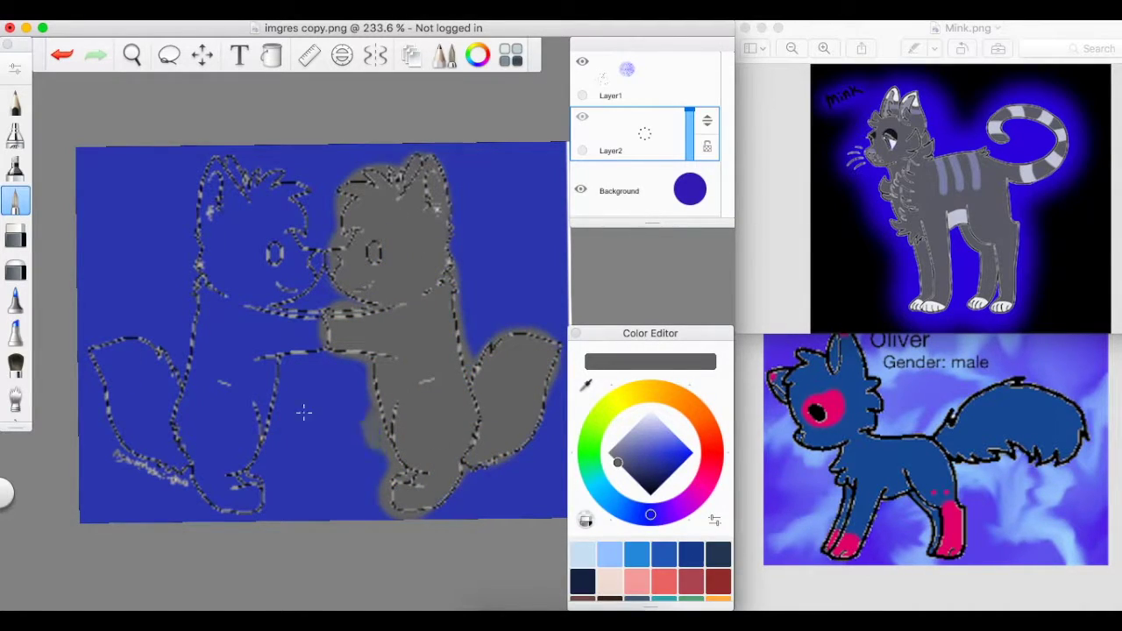
Step: Erase the grey spill beneath the right character's chin and set the Paintbrush size to 5.3
key(e)
scroll(316, 342, up, 5)
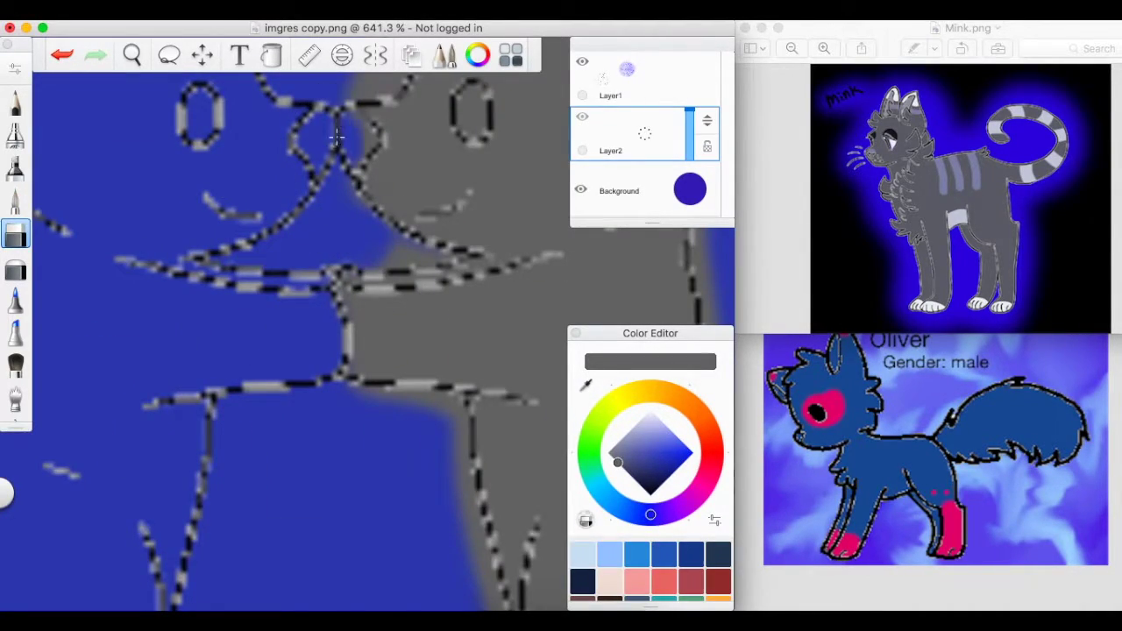
click(13, 70)
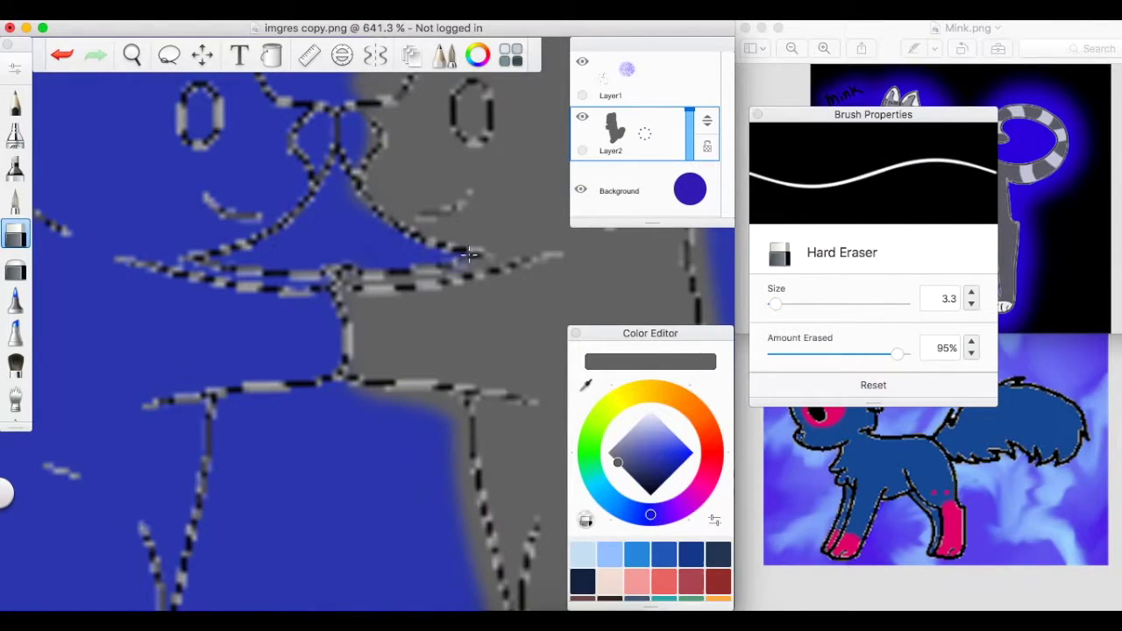
click(16, 201)
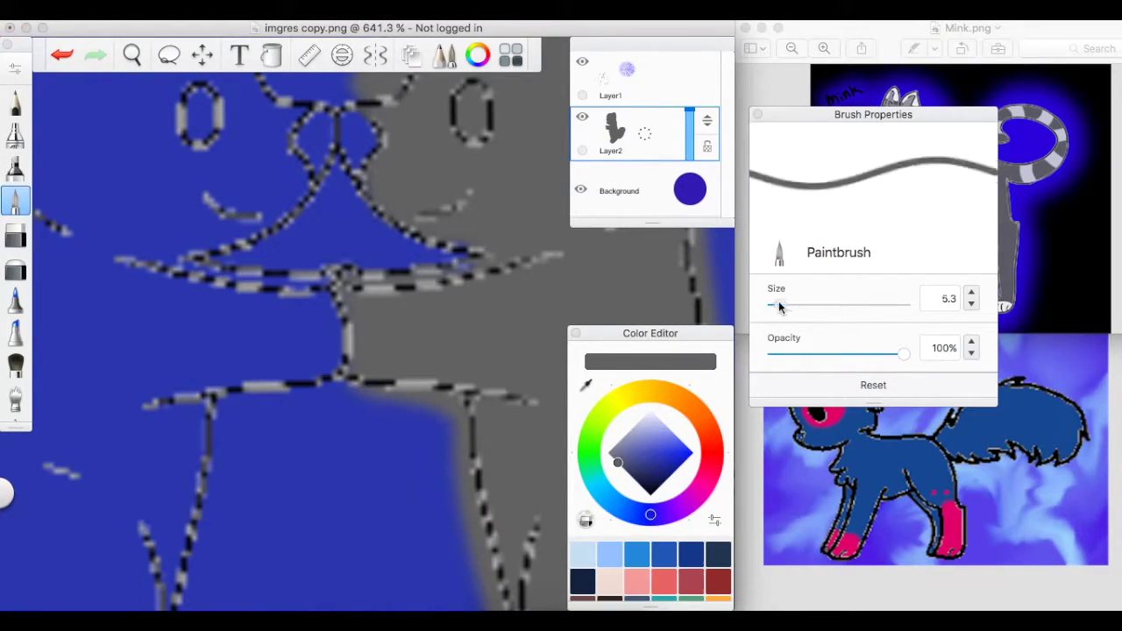
click(759, 115)
Step: Erase the grey spill around the right character's forehead, hair tufts and ear, touching up the edges with the Paintbrush
key(e)
scroll(298, 226, up, 5)
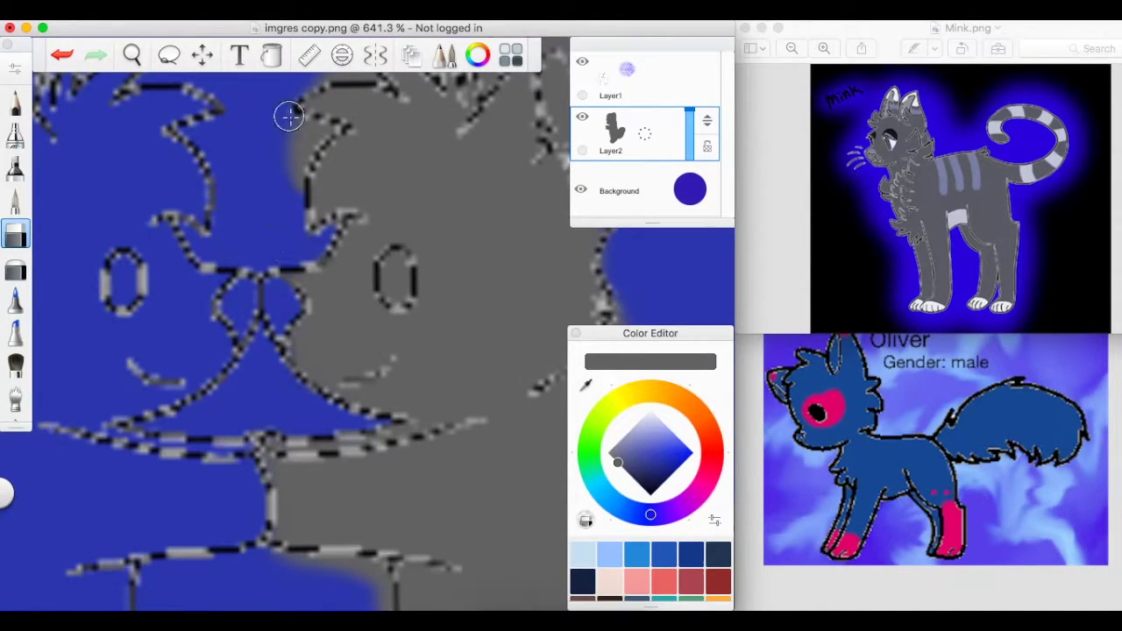
scroll(299, 144, up, 5)
scroll(263, 158, right, 4)
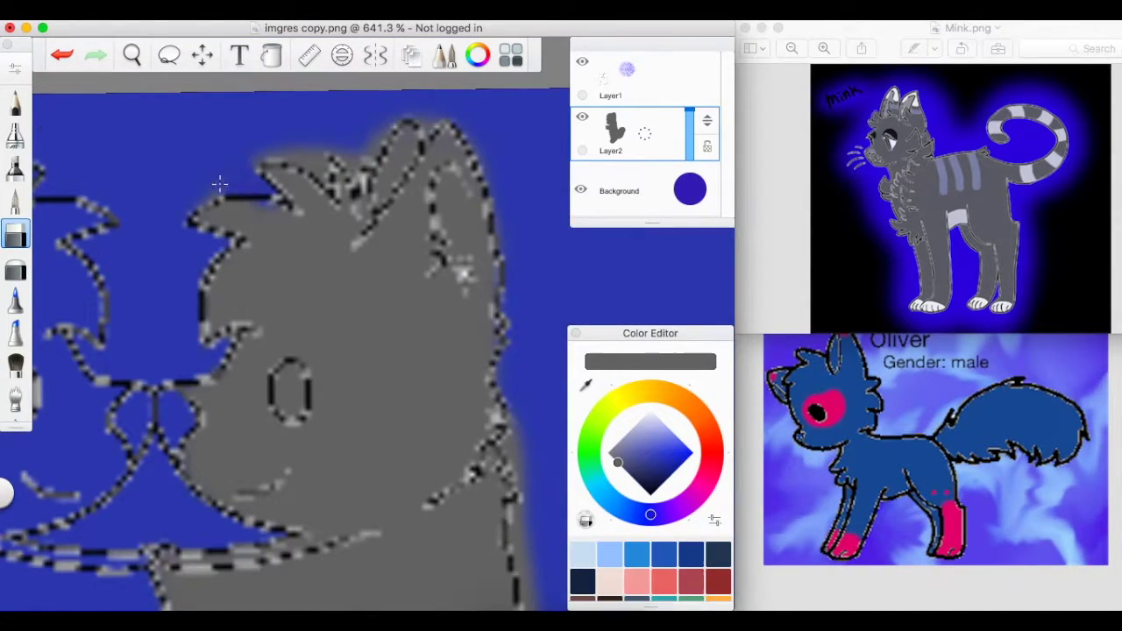
click(16, 201)
key(e)
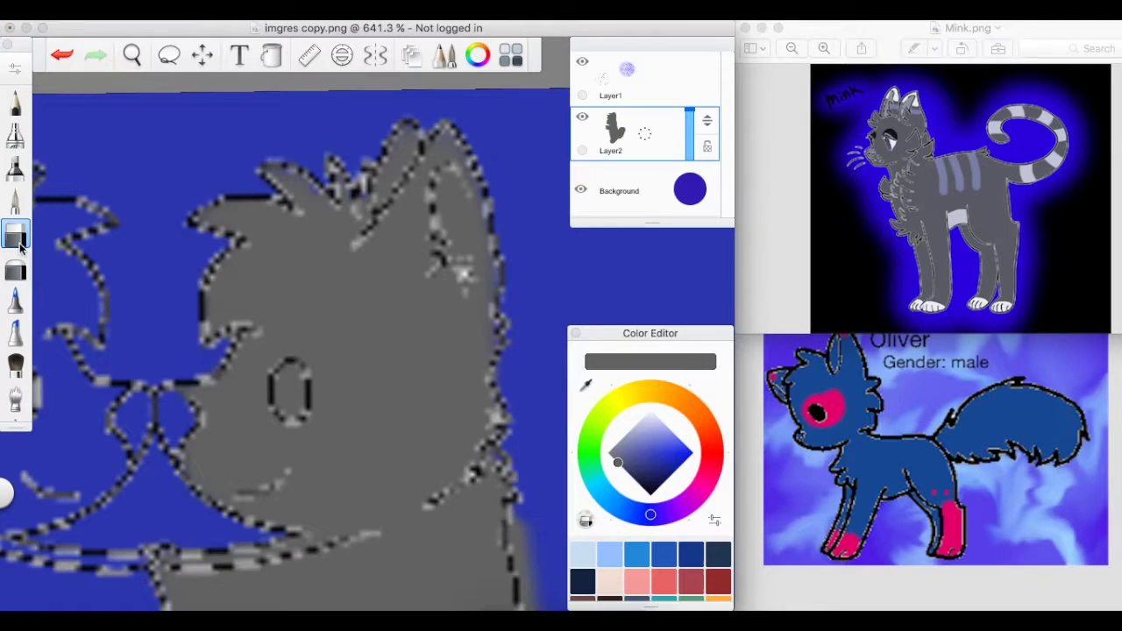
click(16, 201)
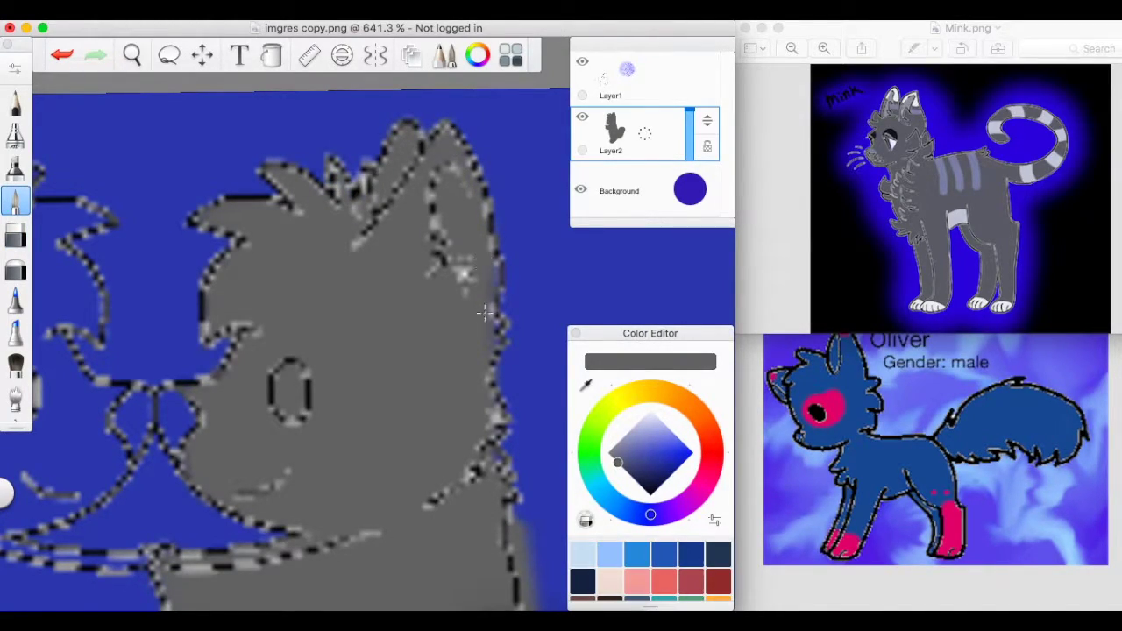
Step: Erase the grey spill beneath the right character's outstretched arm and down the front of its belly
scroll(289, 395, down, 5)
key(e)
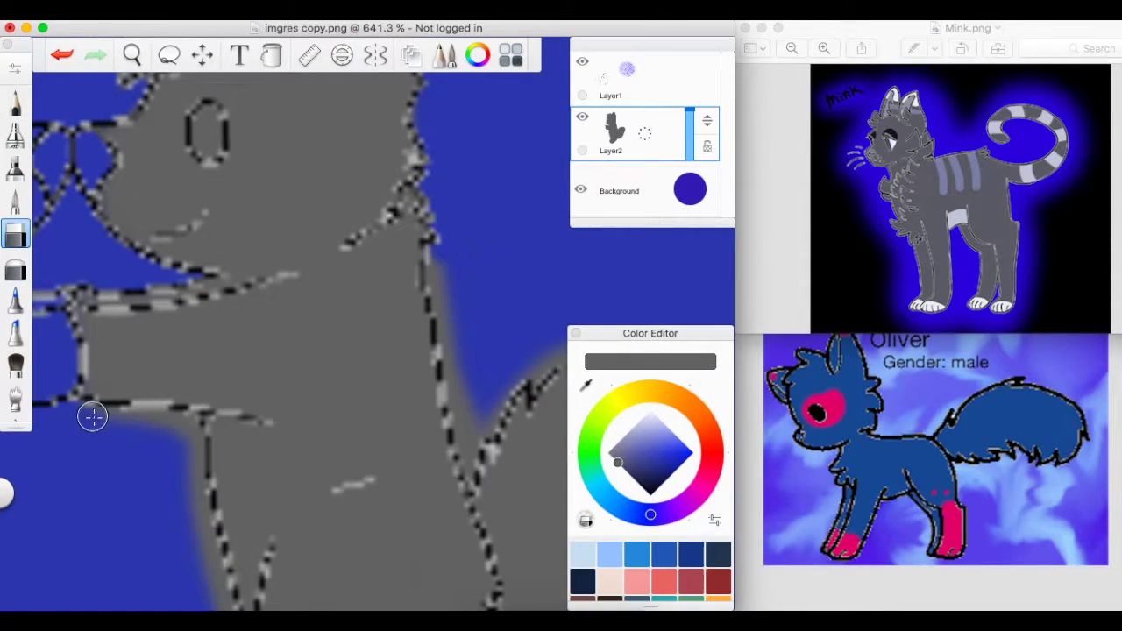
click(16, 201)
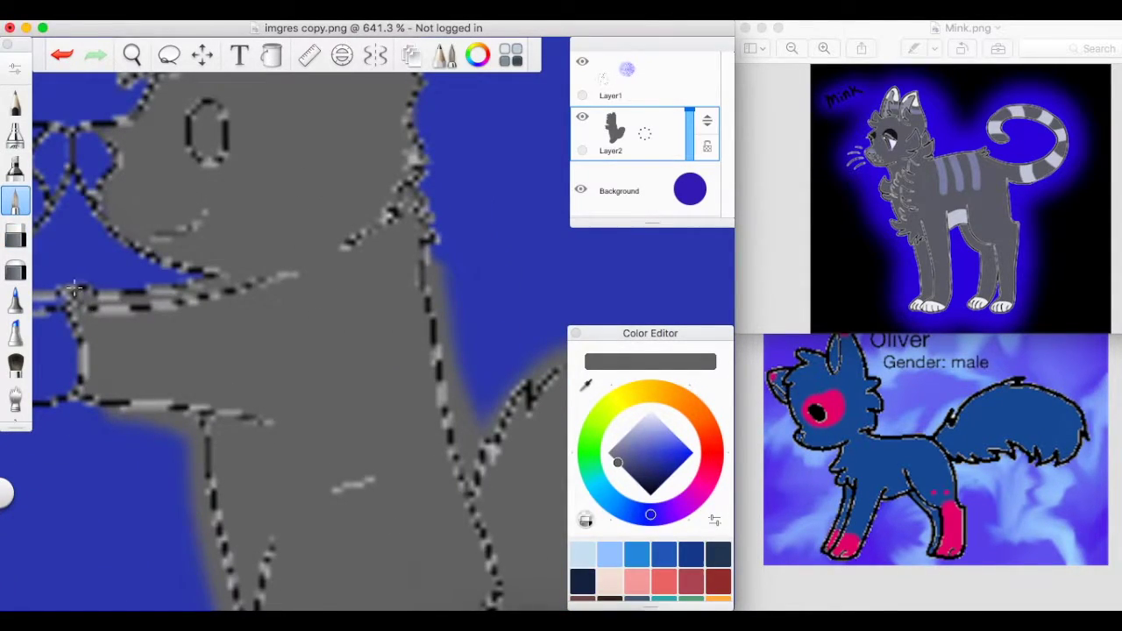
key(e)
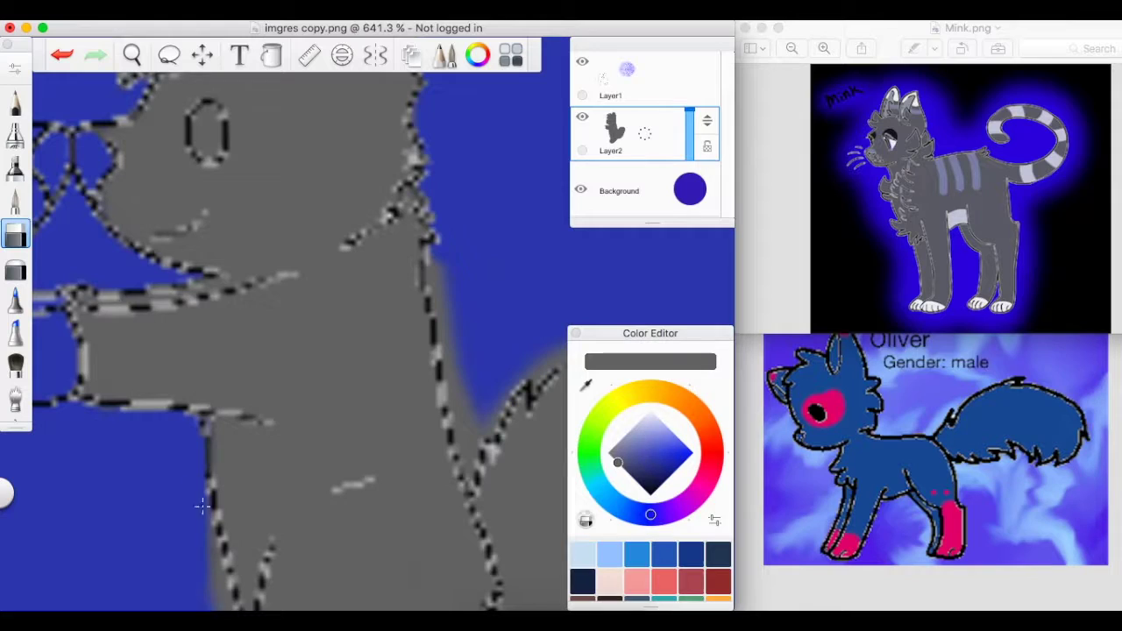
Step: Clean the grey spill off the outer edges of the right character's leg and foot with the Hard Eraser
scroll(215, 464, down, 5)
mouse_move(274, 537)
mouse_down()
mouse_move(242, 545)
mouse_move(233, 408)
mouse_move(252, 451)
mouse_move(252, 492)
mouse_move(225, 471)
mouse_move(304, 528)
mouse_move(268, 515)
mouse_up()
scroll(233, 407, down, 4)
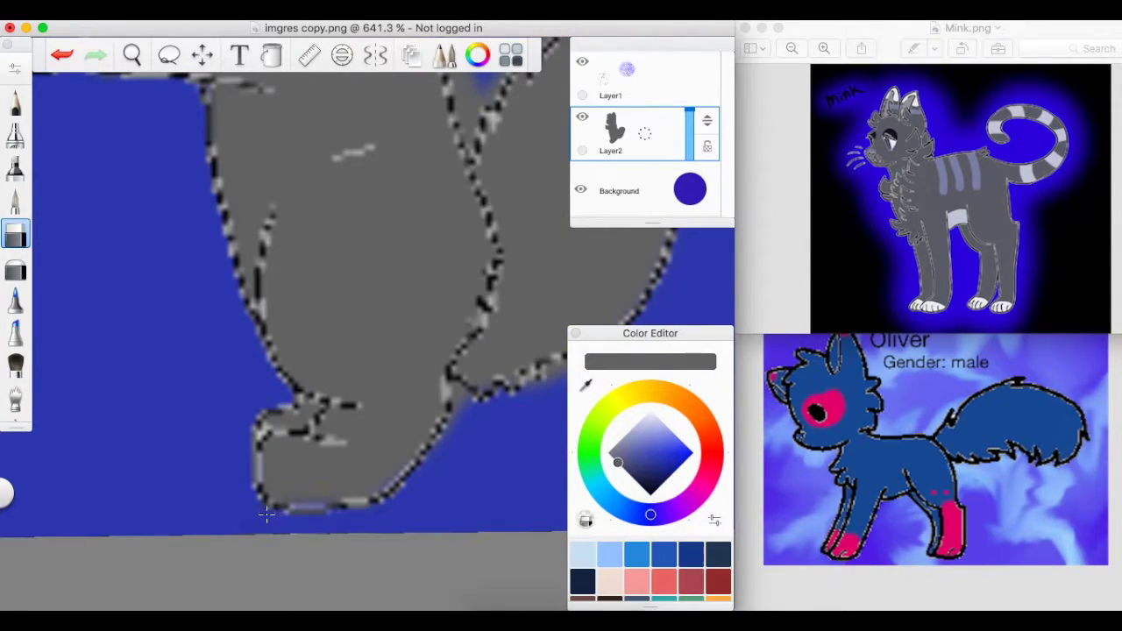
click(15, 209)
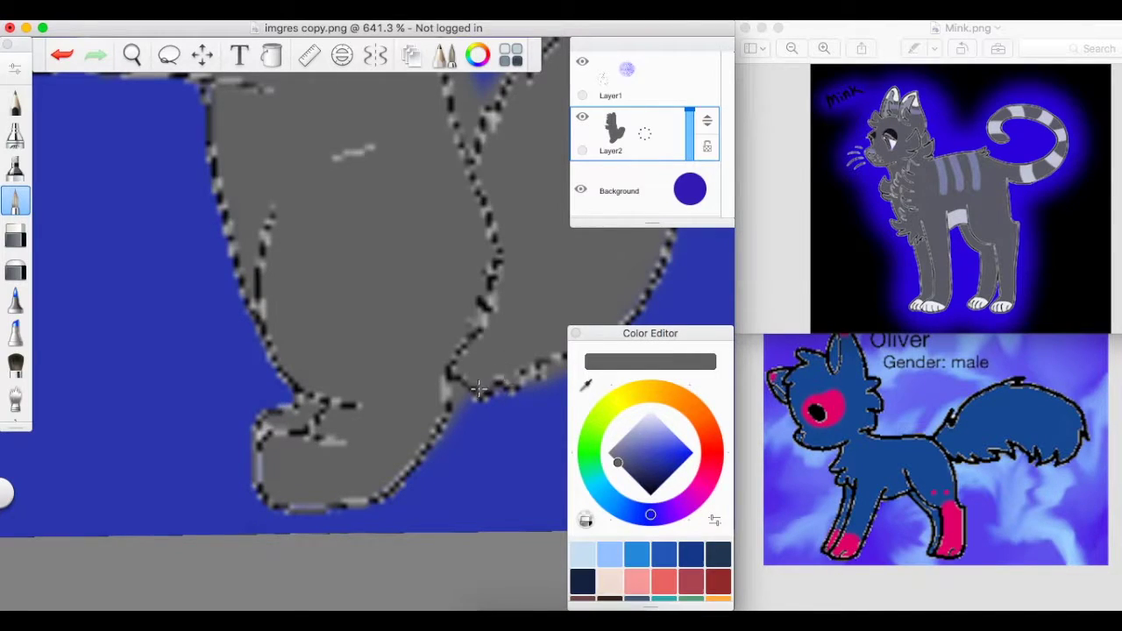
Step: Erase the grey spill behind the right character's heel and along its tail's lower edge, retouching with the Paintbrush
scroll(478, 388, right, 3)
key(e)
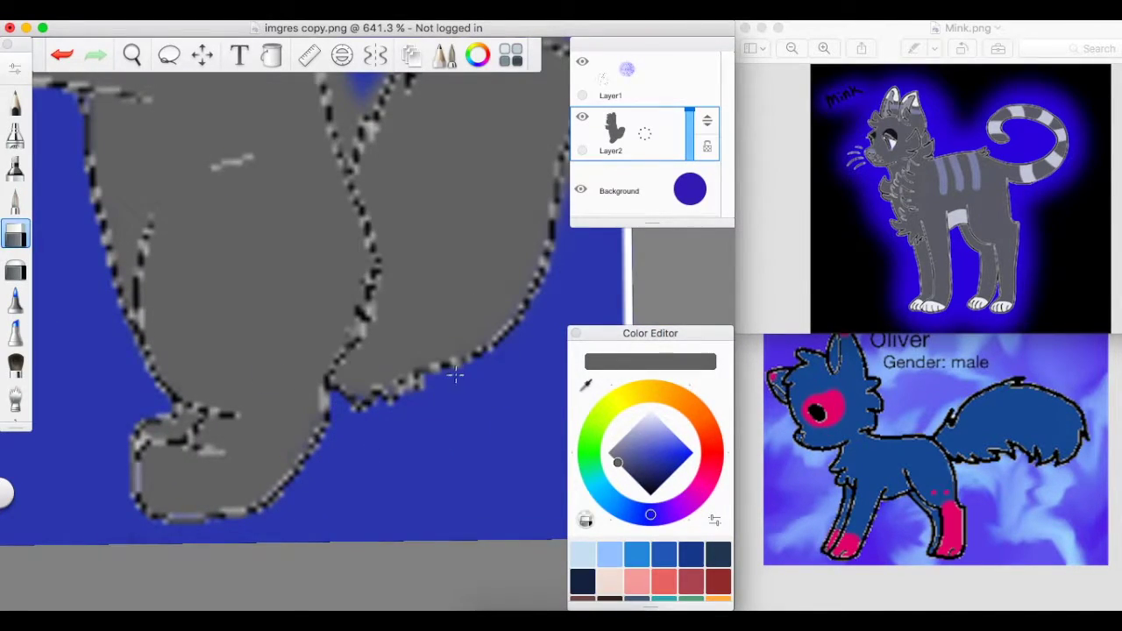
click(16, 209)
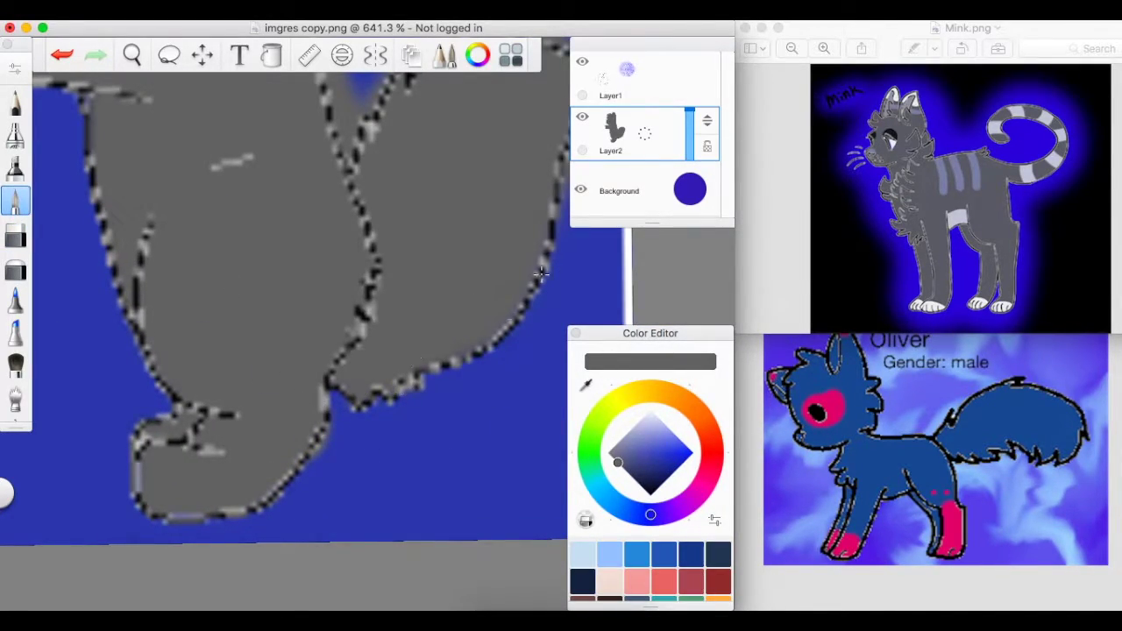
scroll(447, 357, down, 3)
scroll(465, 325, up, 5)
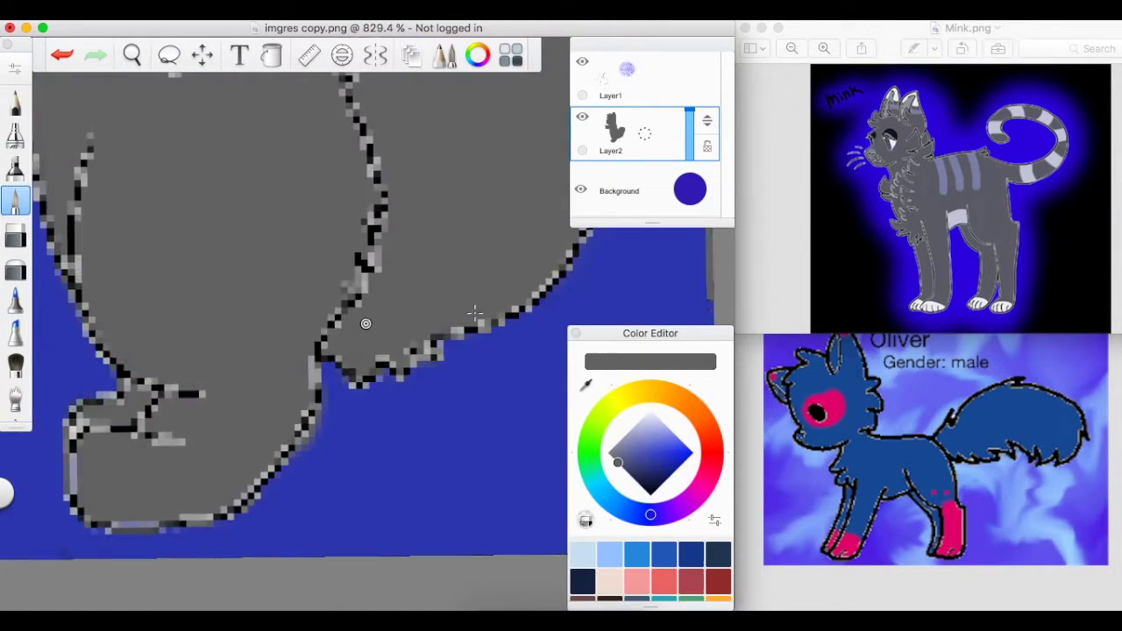
Step: Erase the grey spill around the right character's tail tip, upper tail edge and back, retouching the outline edges in grey
click(15, 235)
scroll(333, 393, down, 3)
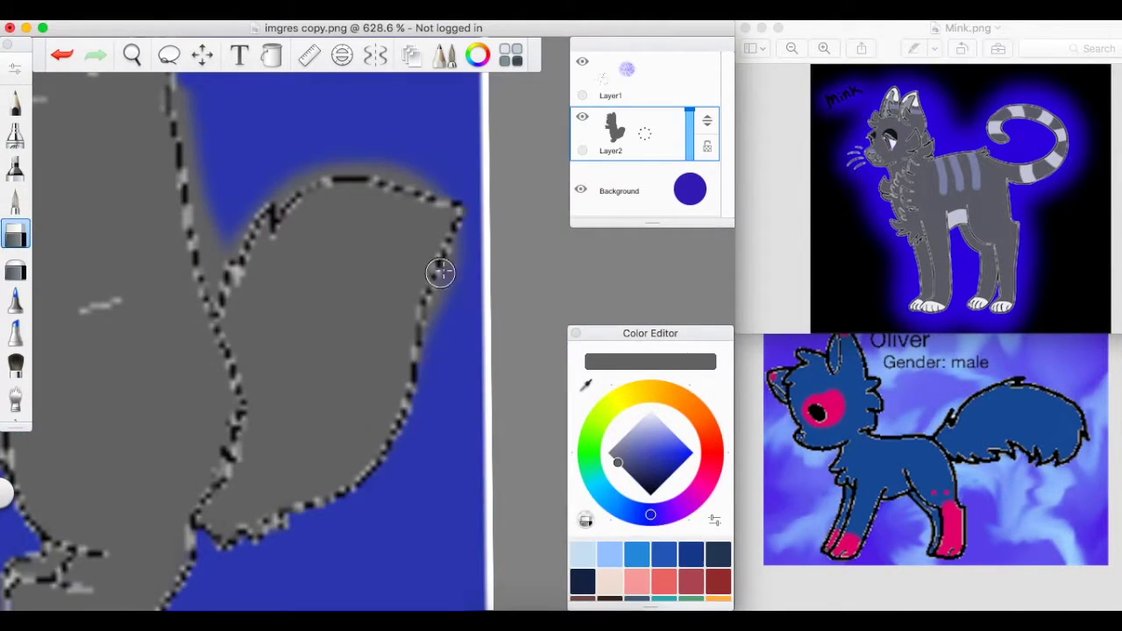
mouse_move(440, 186)
mouse_down()
mouse_move(393, 163)
mouse_move(333, 163)
mouse_up()
mouse_move(241, 224)
mouse_down()
mouse_move(216, 304)
mouse_move(191, 85)
mouse_up()
click(13, 203)
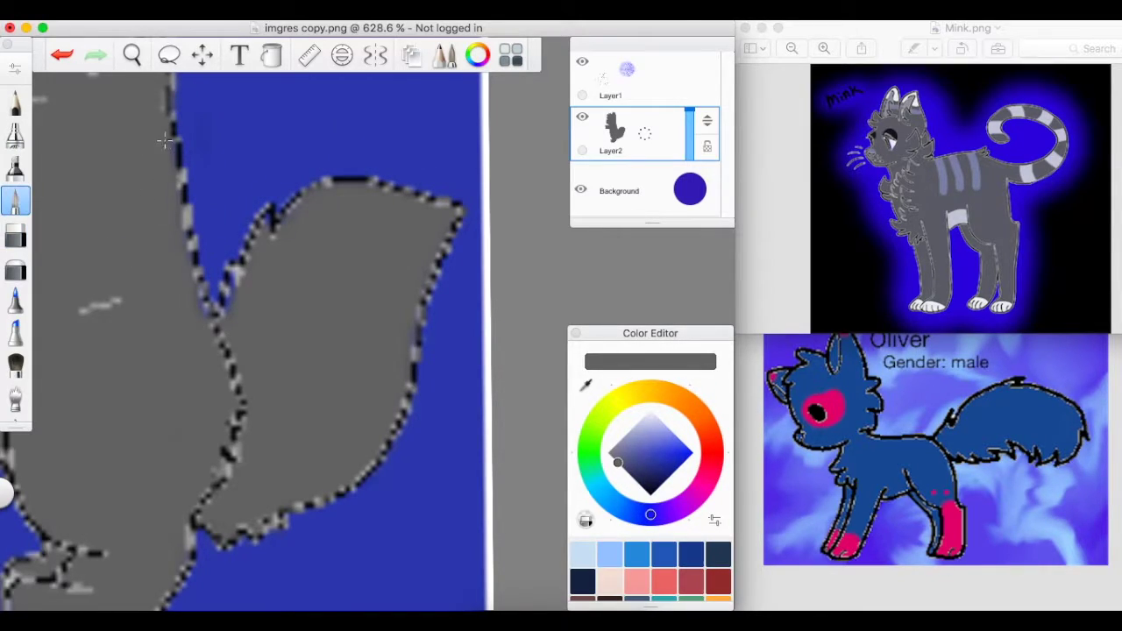
key(e)
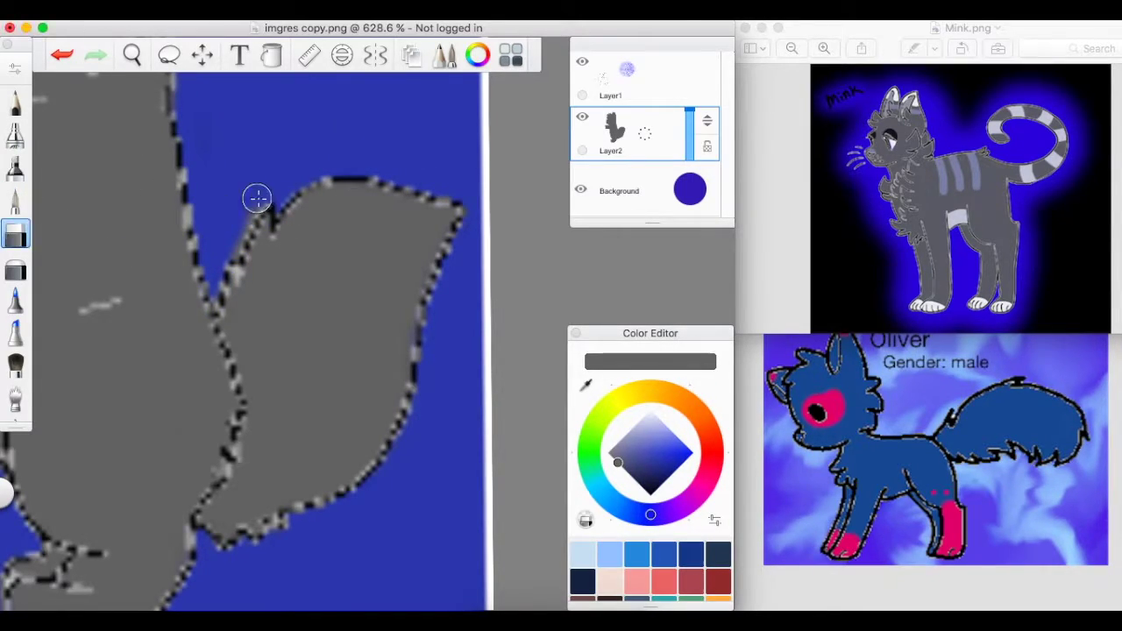
Step: Paint the right character's nose grey with the Paintbrush
key(space)
scroll(213, 183, down, 5)
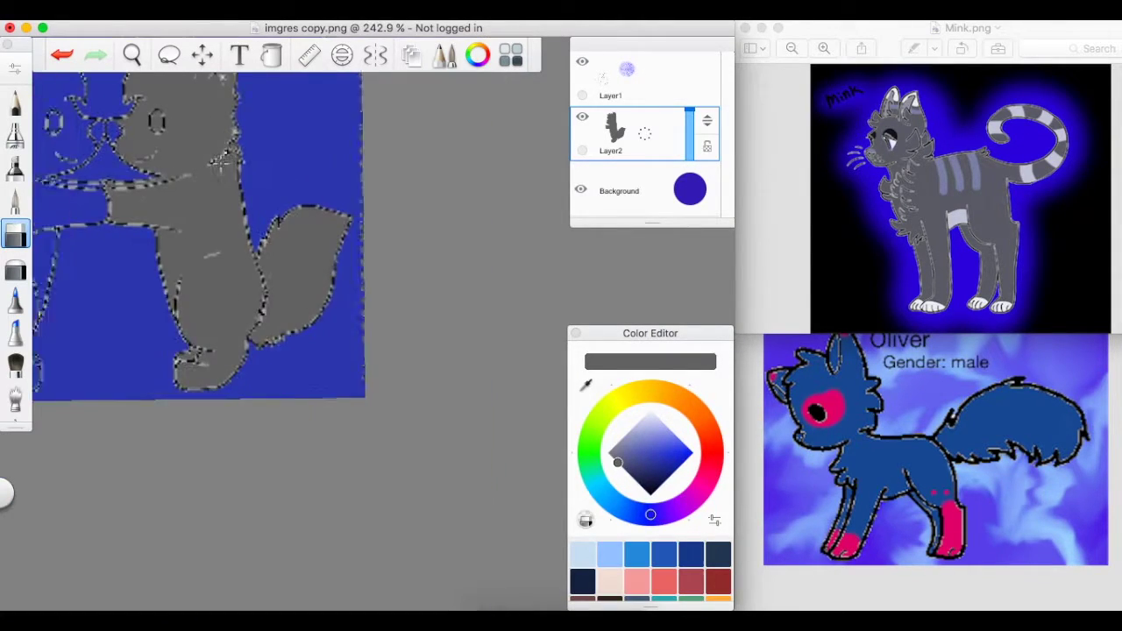
scroll(280, 197, up, 5)
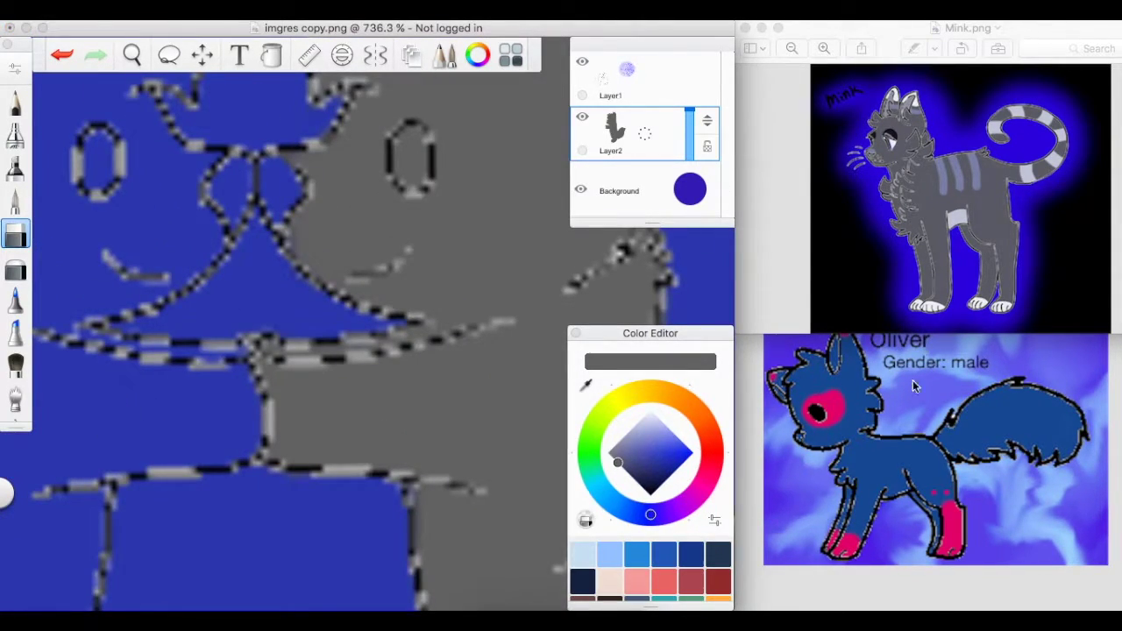
key(b)
scroll(164, 172, down, 5)
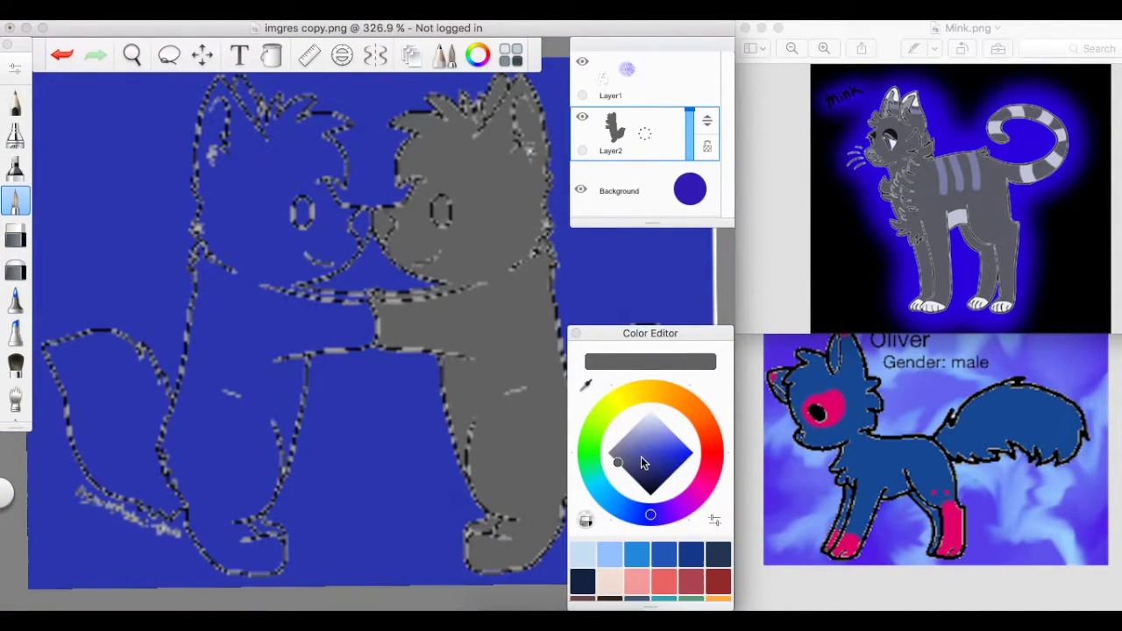
Step: Set the Paintbrush size to 13.0 and choose a darker blue matching Oliver's fur, starting from a blue swatch
click(668, 561)
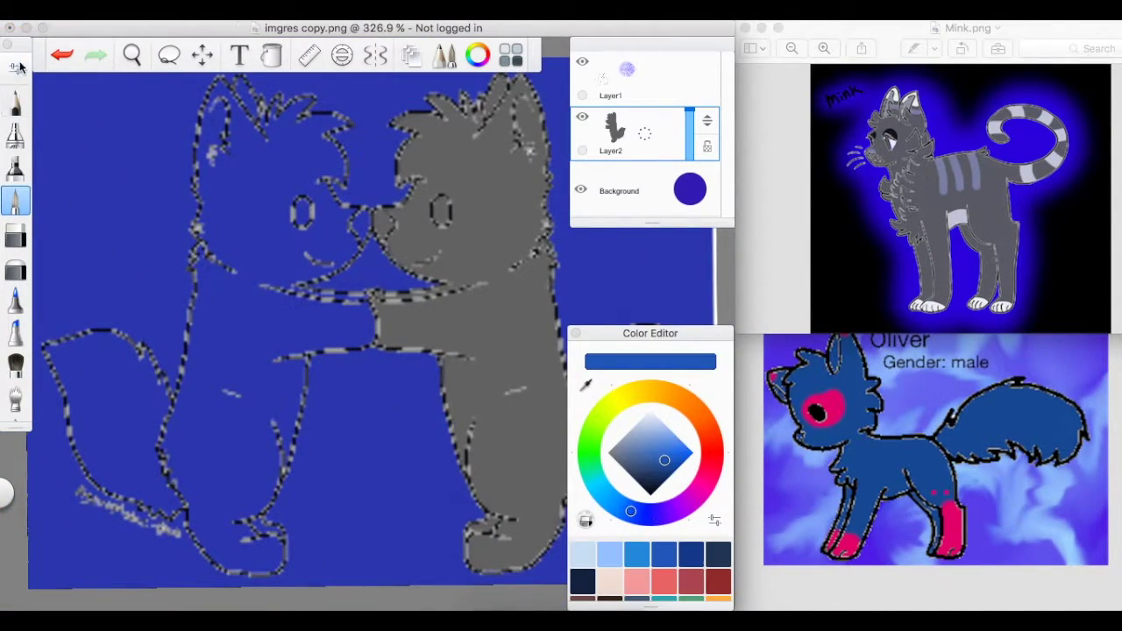
click(16, 68)
drag(778, 305, 789, 305)
drag(792, 113, 804, 370)
click(663, 467)
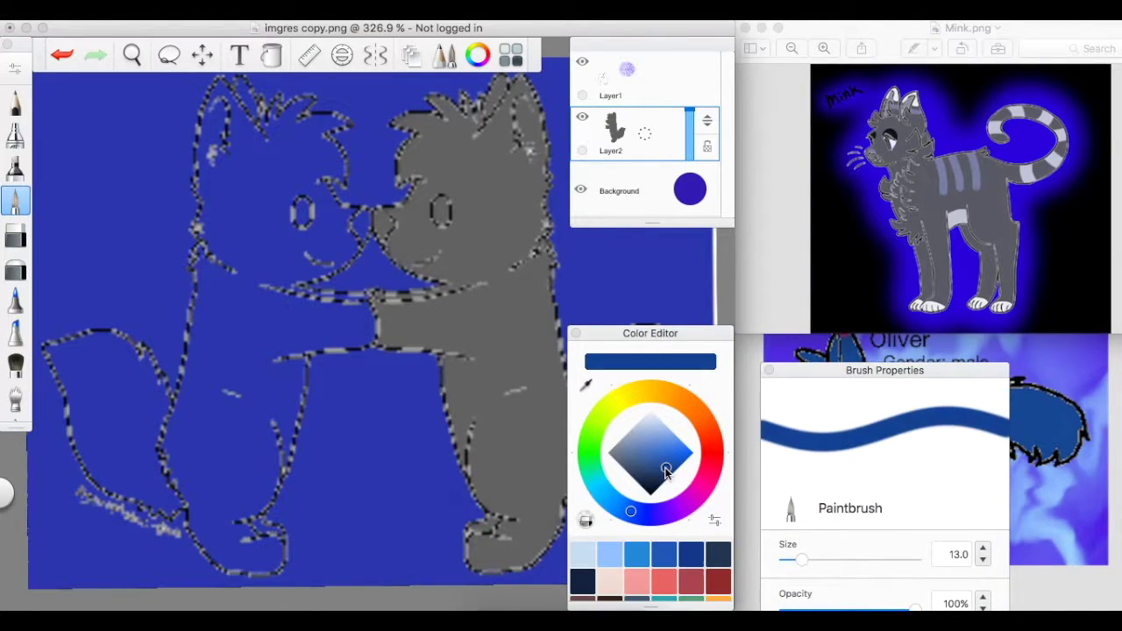
drag(664, 474, 667, 467)
click(769, 370)
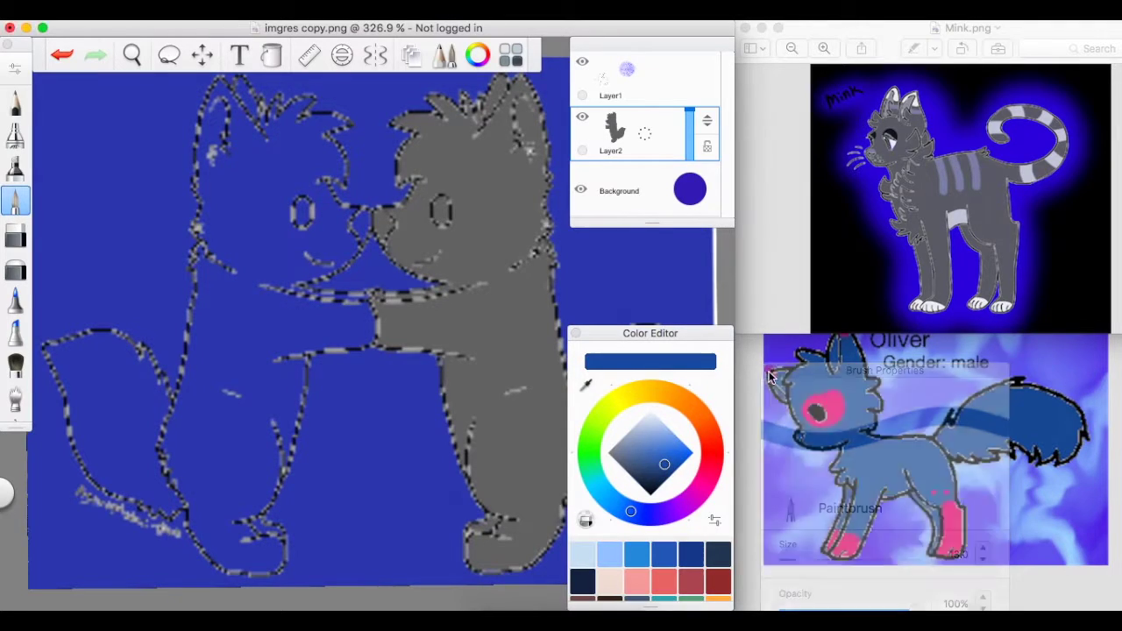
Step: Change the background to light blue and paint the whole left character dark blue on Layer2
click(700, 201)
click(700, 201)
mouse_move(235, 88)
mouse_down()
mouse_move(215, 289)
mouse_move(98, 350)
mouse_move(188, 495)
mouse_move(272, 535)
mouse_move(360, 320)
mouse_move(350, 351)
mouse_move(257, 342)
mouse_move(259, 233)
mouse_move(350, 211)
mouse_move(301, 157)
mouse_up()
Step: Adjust the brush size and erase the blue spill in the gap between the left character's tail and back
click(17, 235)
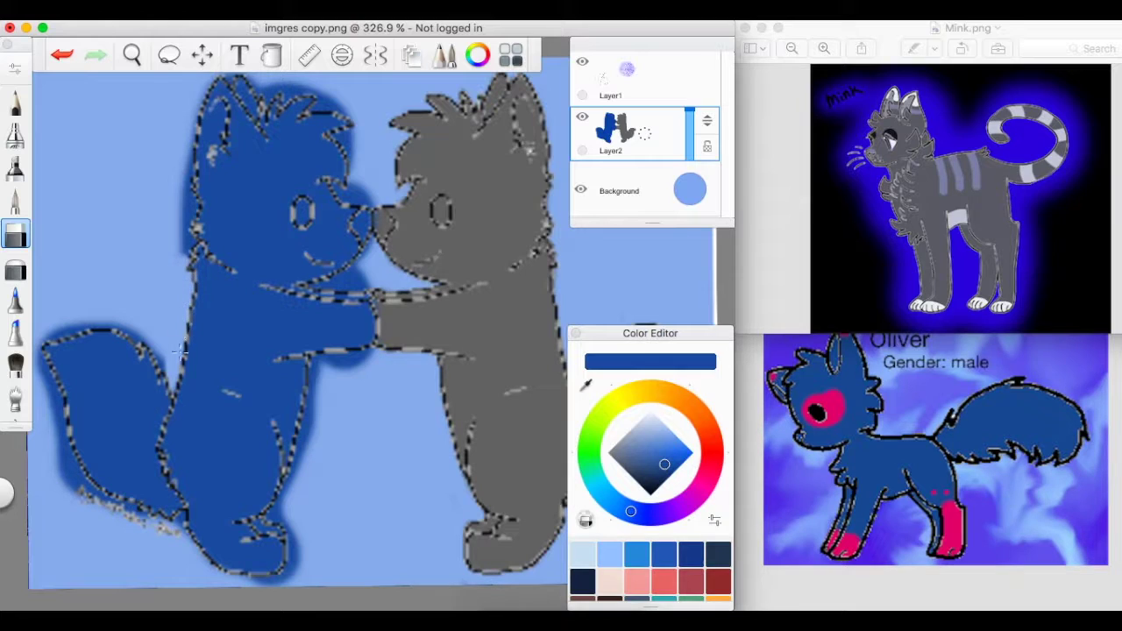
scroll(136, 331, up, 5)
click(16, 200)
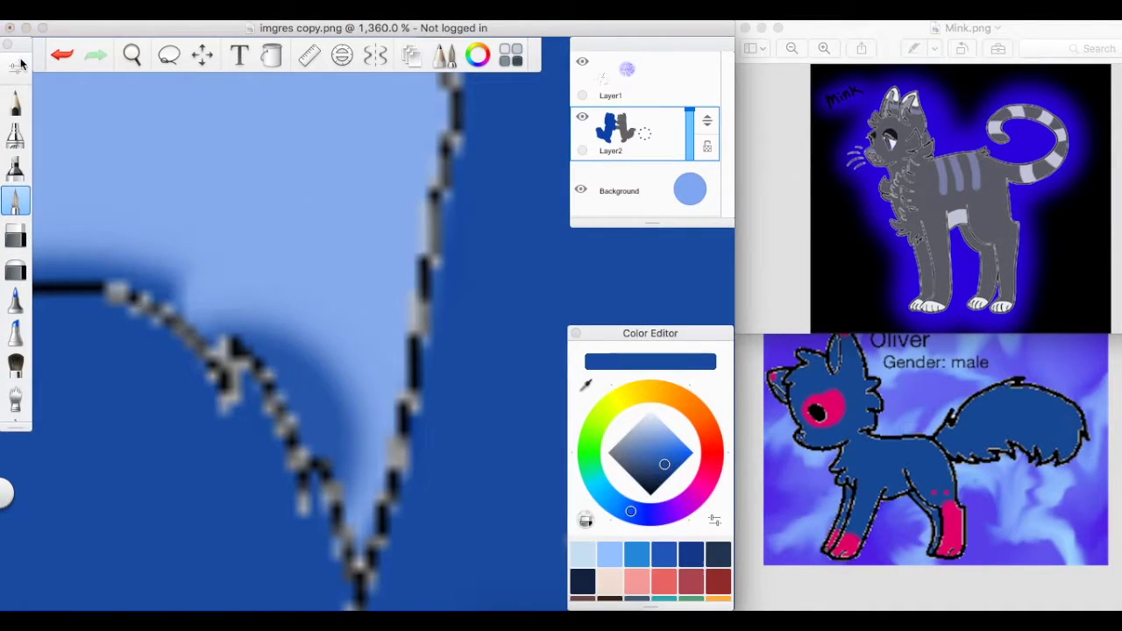
click(17, 66)
drag(787, 563, 803, 561)
click(16, 235)
mouse_move(223, 333)
mouse_down()
mouse_move(280, 377)
mouse_move(317, 352)
mouse_up()
mouse_move(351, 445)
mouse_down()
mouse_move(326, 432)
mouse_move(275, 310)
mouse_move(342, 359)
mouse_move(280, 354)
mouse_move(213, 317)
mouse_up()
Step: Erase the blue spill above the left character's tail, retouching the top edge with the Paintbrush
scroll(214, 317, left, 5)
key(e)
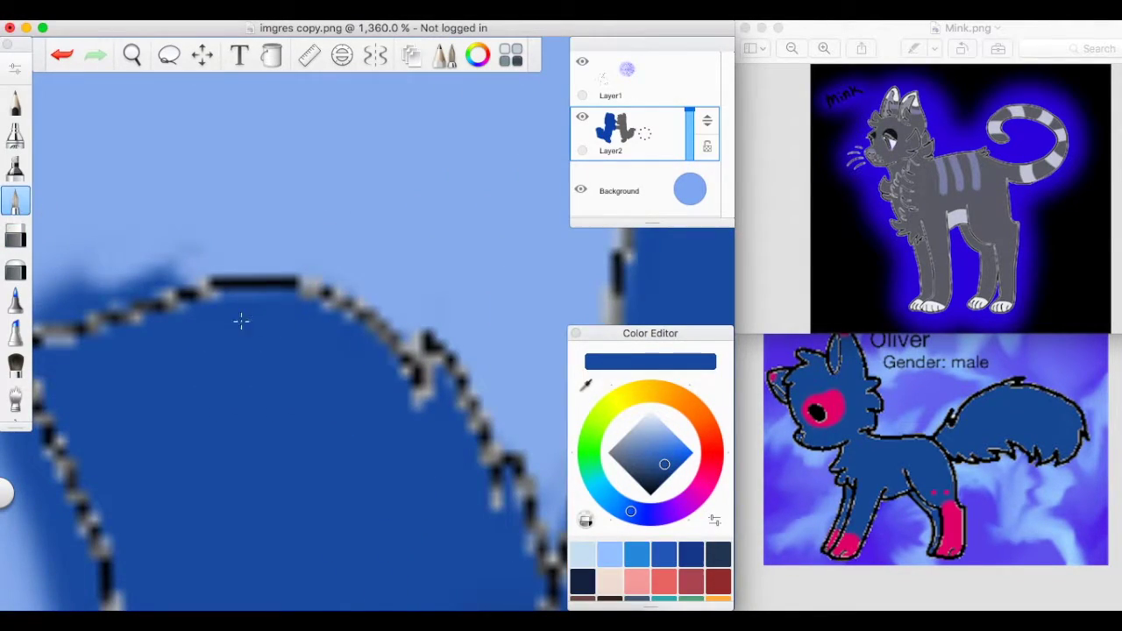
scroll(283, 295, down, 2)
key(e)
mouse_move(464, 306)
mouse_down()
mouse_move(149, 298)
mouse_move(158, 441)
mouse_move(156, 368)
mouse_up()
Step: Erase the blue spill down the outer side of the left character's tail
scroll(156, 368, down, 3)
key(e)
key(e)
drag(134, 230, 175, 368)
scroll(158, 181, down, 5)
mouse_move(158, 181)
mouse_down()
mouse_move(234, 427)
mouse_move(280, 436)
mouse_move(219, 180)
mouse_up()
mouse_move(249, 404)
mouse_down()
mouse_move(270, 438)
mouse_move(302, 440)
mouse_move(263, 325)
mouse_up()
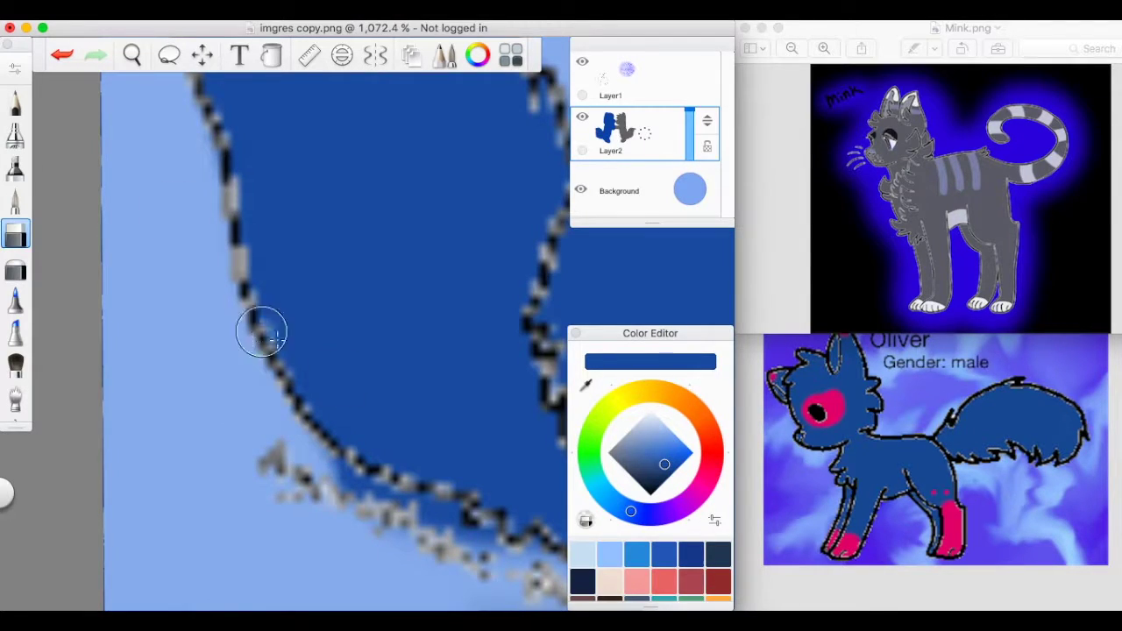
Step: Erase the blue spill under the left character's tail, around the jagged lower edge and signature
key(p)
scroll(334, 426, right, 3)
key(e)
mouse_move(213, 420)
mouse_down()
mouse_move(290, 443)
mouse_move(406, 457)
mouse_up()
click(18, 207)
click(23, 230)
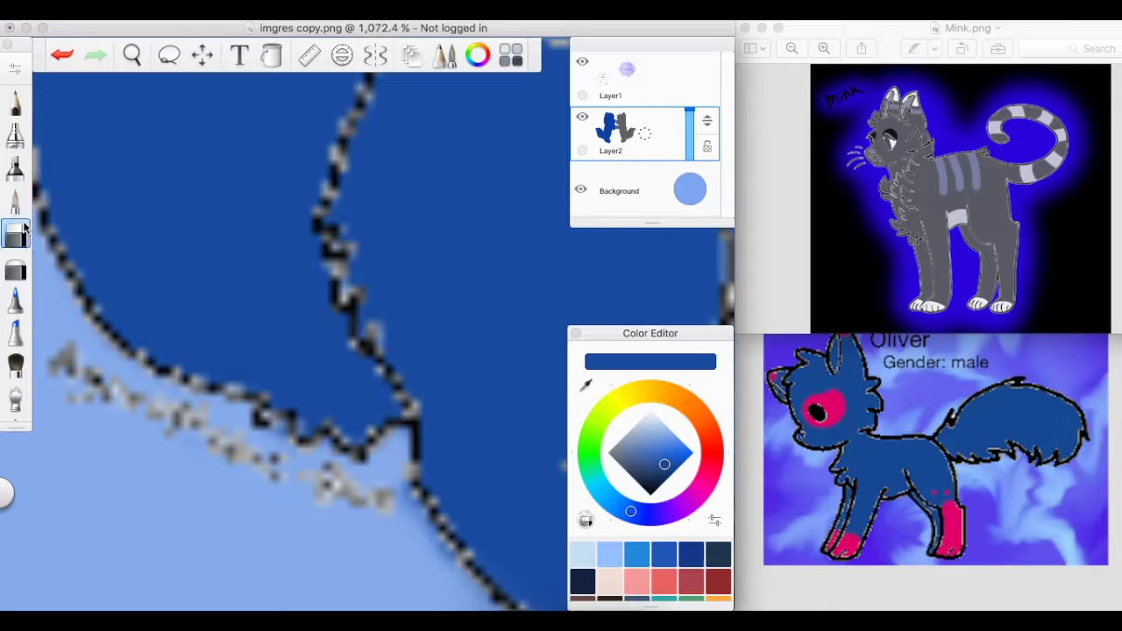
Step: Erase the blue spill around the left character's rump, lower leg and foot, retouching the edges in blue
drag(451, 570, 406, 476)
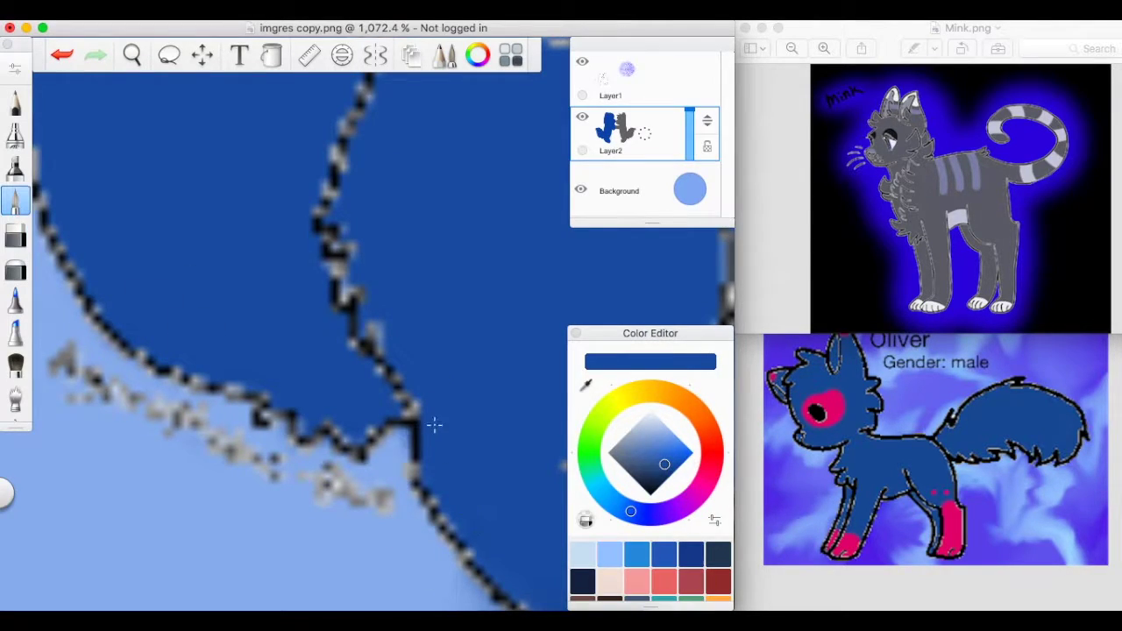
scroll(230, 433, down, 2)
scroll(374, 462, up, 2)
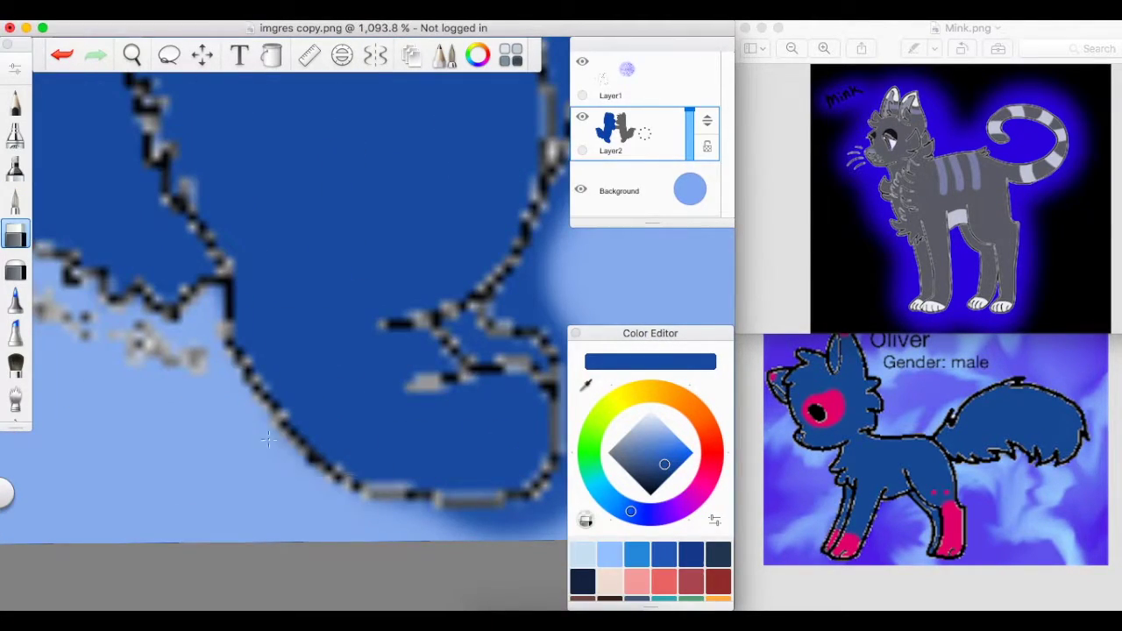
scroll(441, 521, right, 5)
mouse_move(412, 149)
mouse_down()
mouse_move(377, 316)
mouse_move(405, 254)
mouse_move(421, 517)
mouse_move(452, 491)
mouse_up()
key(e)
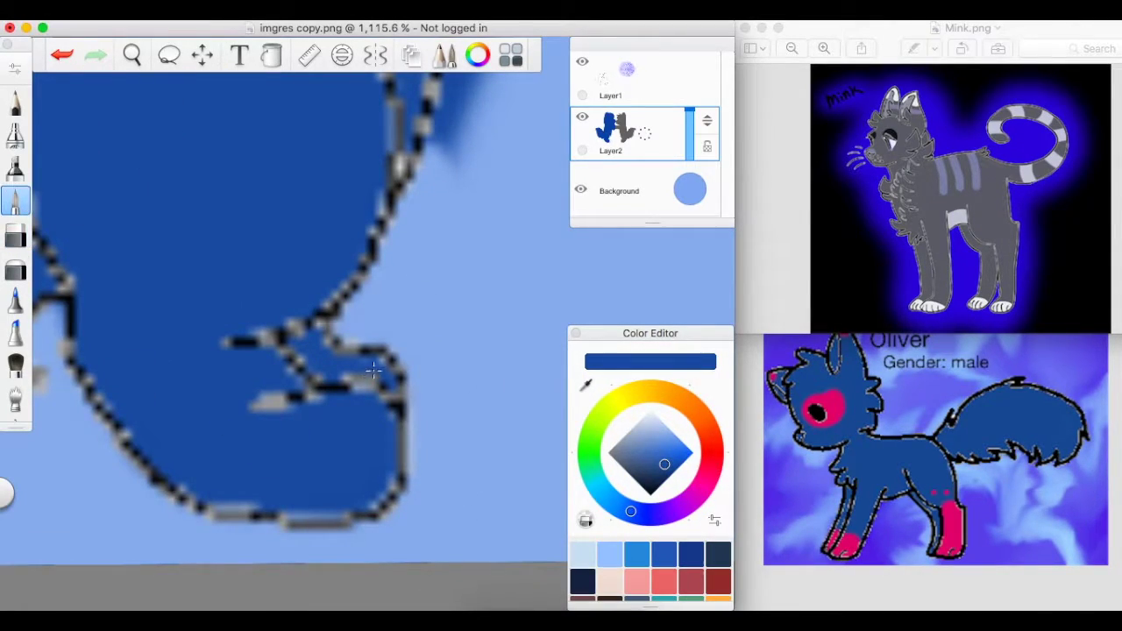
Step: Erase the blue spill beneath the left character's outstretched arm and down the front of its belly
scroll(342, 249, down, 5)
scroll(76, 253, up, 3)
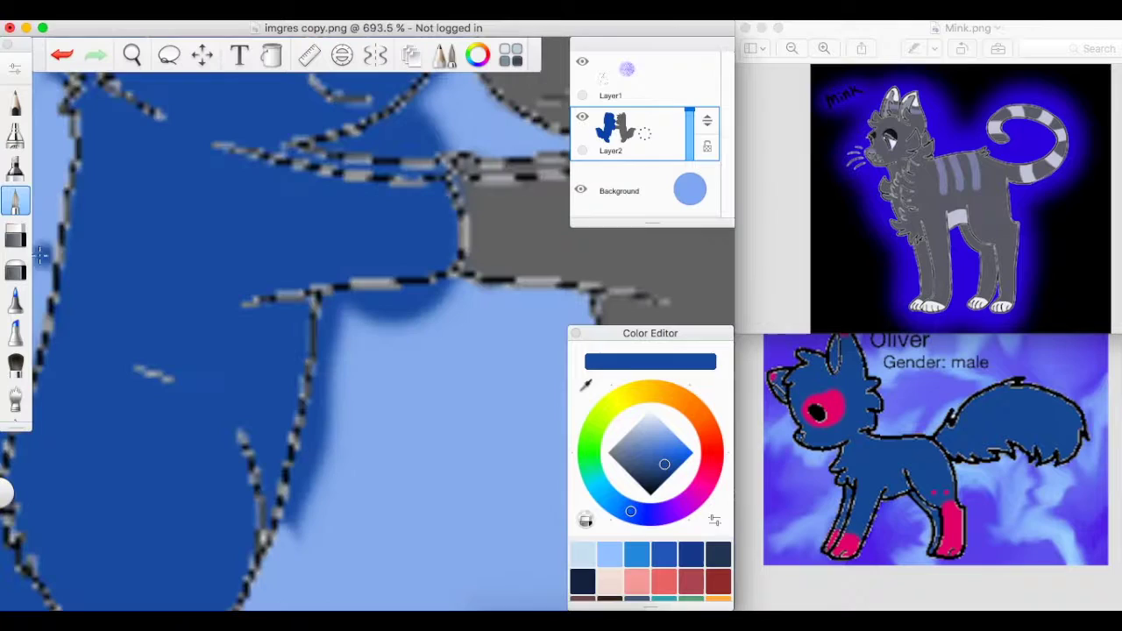
key(e)
drag(330, 355, 431, 296)
mouse_move(314, 377)
mouse_down()
mouse_move(340, 323)
mouse_move(429, 316)
mouse_up()
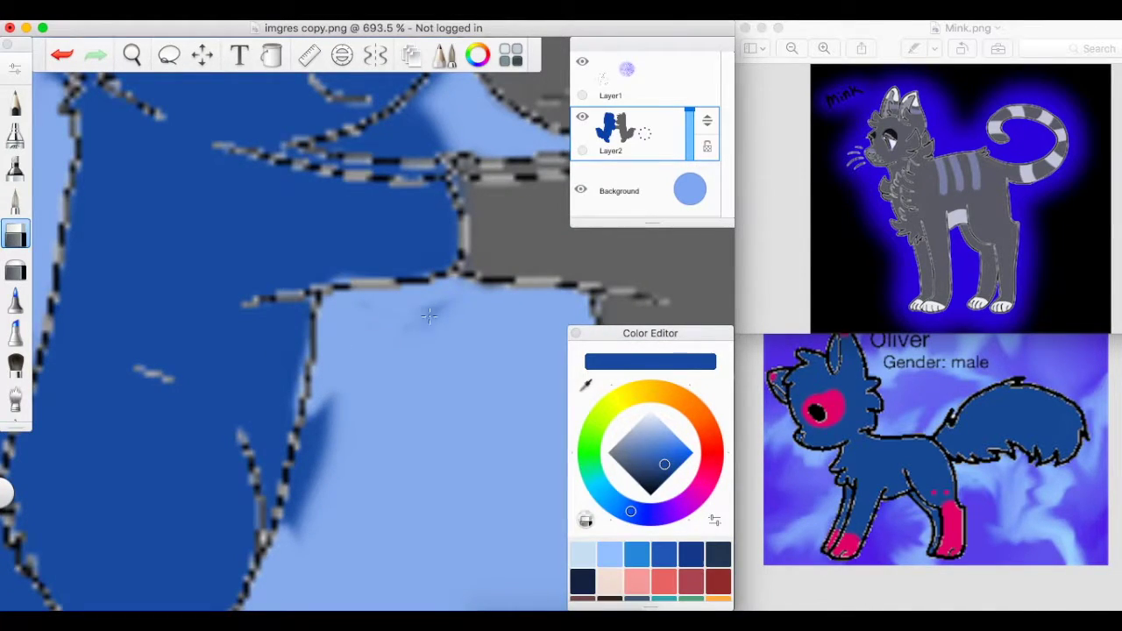
scroll(391, 319, up, 2)
drag(337, 254, 290, 436)
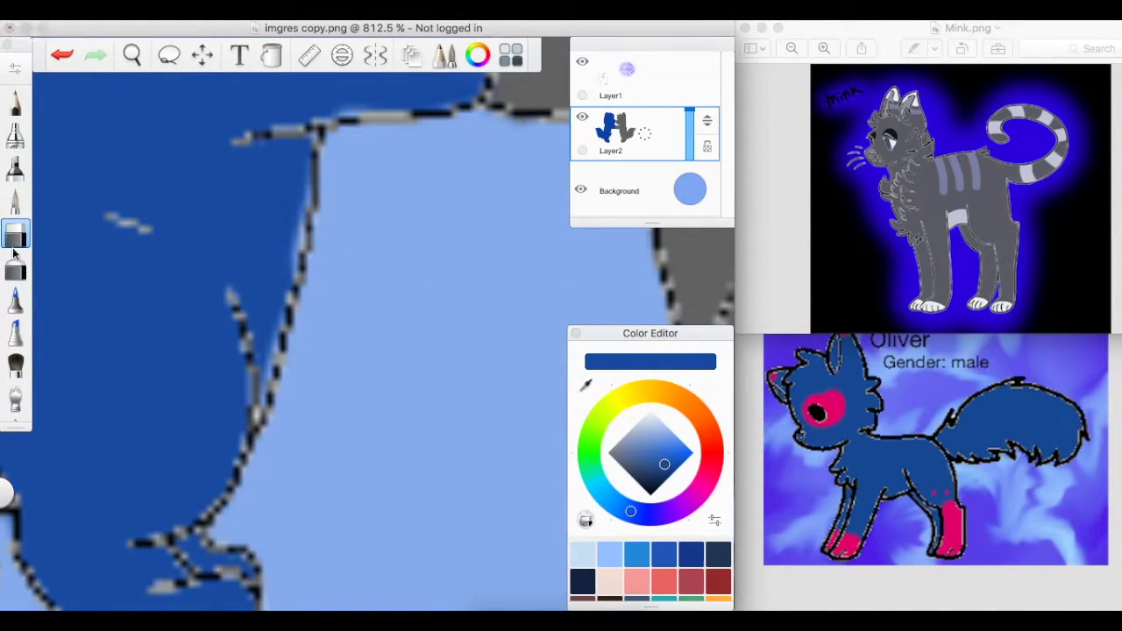
Step: Erase the blue spill in the triangular gap between the two chins and the joined arms
click(15, 201)
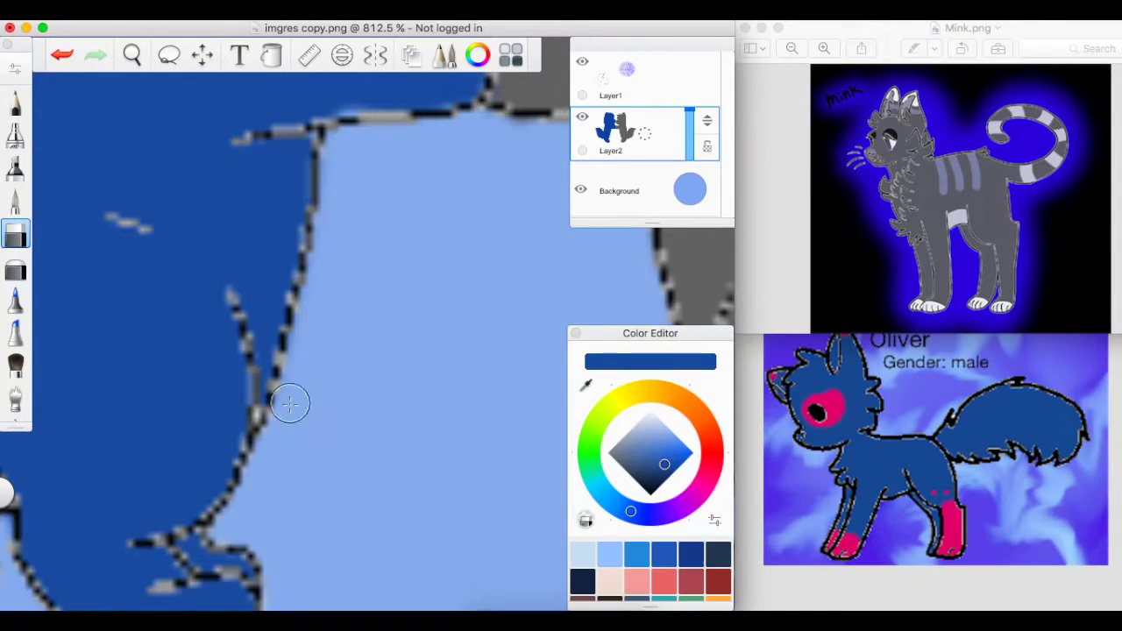
scroll(288, 400, down, 5)
scroll(337, 133, right, 3)
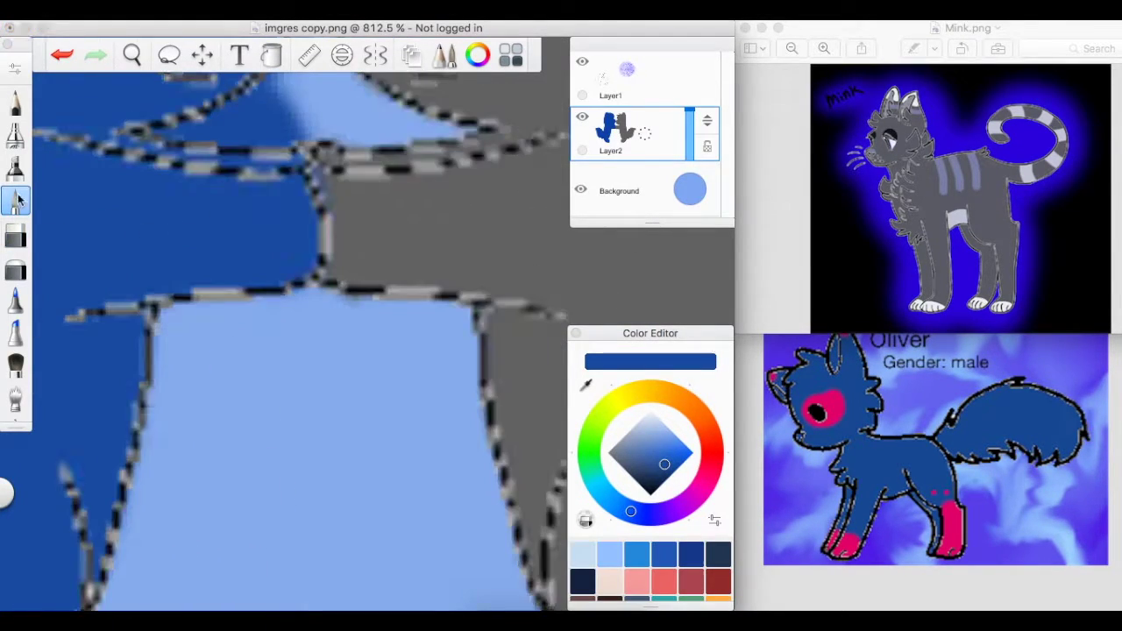
click(14, 235)
scroll(146, 256, up, 3)
mouse_move(123, 182)
mouse_down()
mouse_move(188, 170)
mouse_move(259, 127)
mouse_move(254, 107)
mouse_up()
click(15, 202)
scroll(263, 213, right, 2)
Step: Touch up the fur edges with sampled grey and blue, and erase the blue spill above the two noses
alt+click(525, 333)
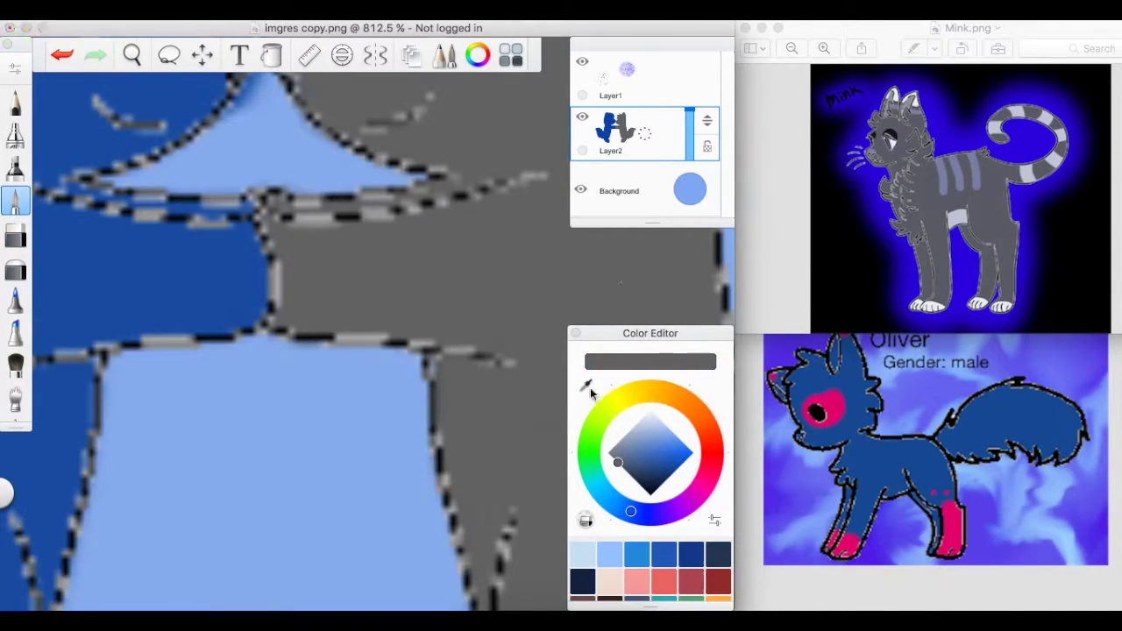
click(585, 387)
click(172, 301)
key(e)
scroll(235, 207, up, 3)
click(15, 202)
scroll(223, 149, up, 3)
key(e)
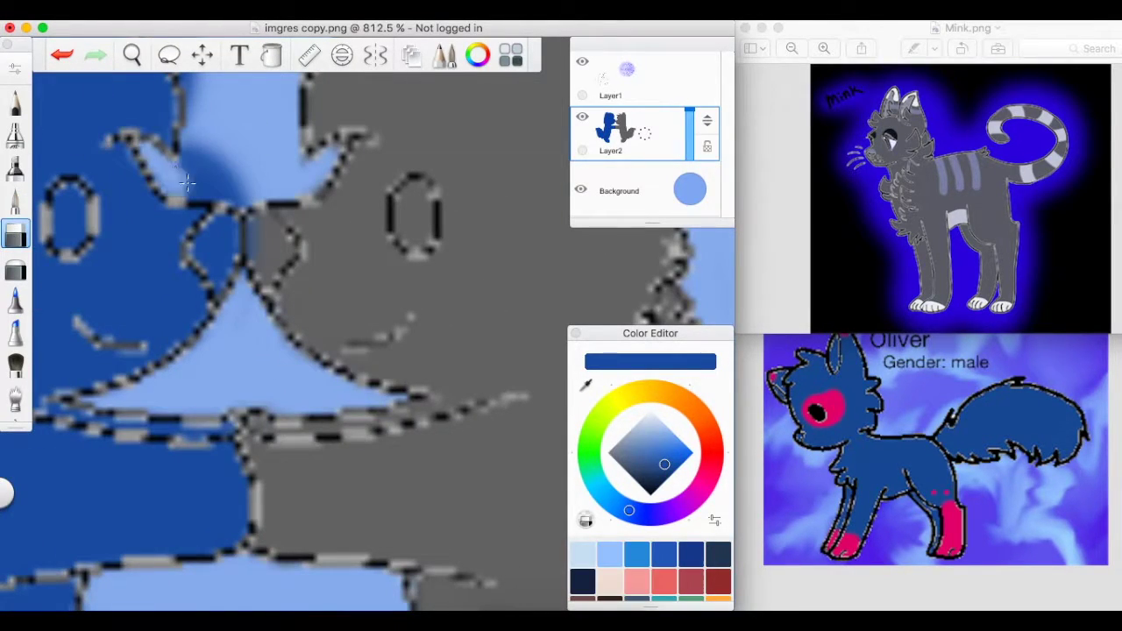
key(e)
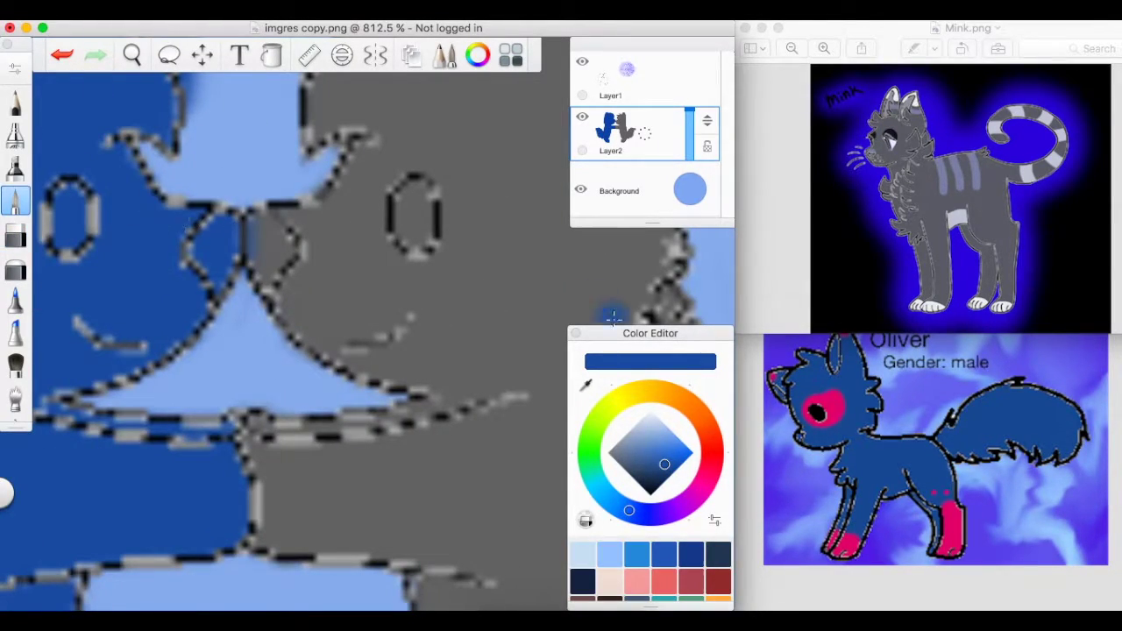
Step: Cover the blue spill on the right character's nose with sampled grey and erase the blue spill in front of the left character's forehead
alt+click(327, 298)
scroll(259, 220, up, 5)
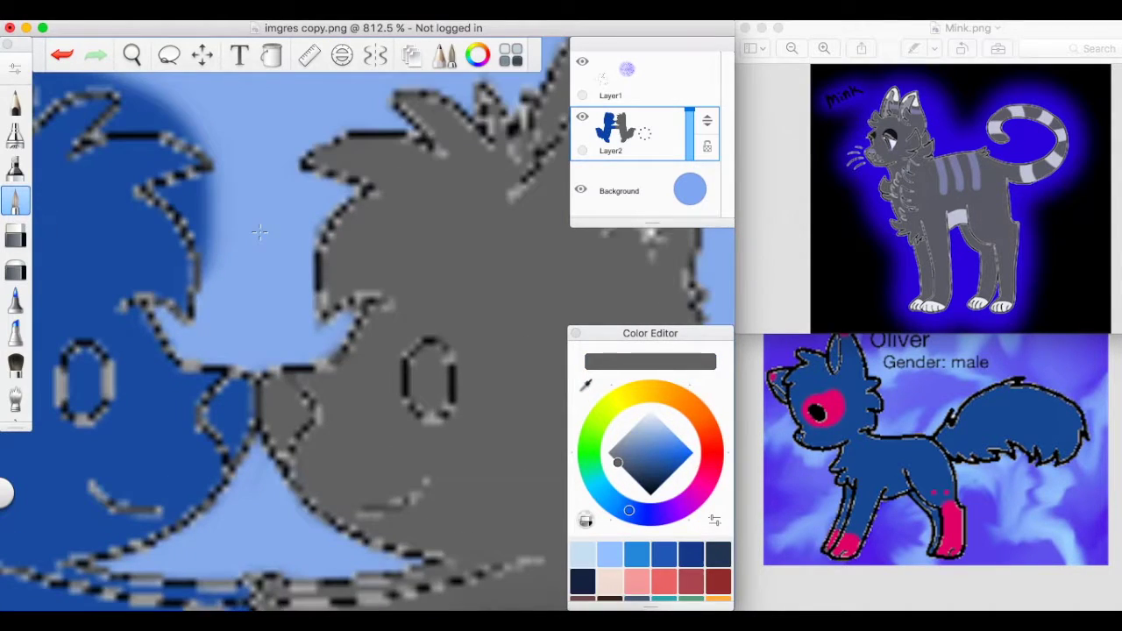
click(587, 386)
click(223, 328)
key(e)
mouse_move(166, 185)
mouse_down()
mouse_move(194, 214)
mouse_move(216, 194)
mouse_up()
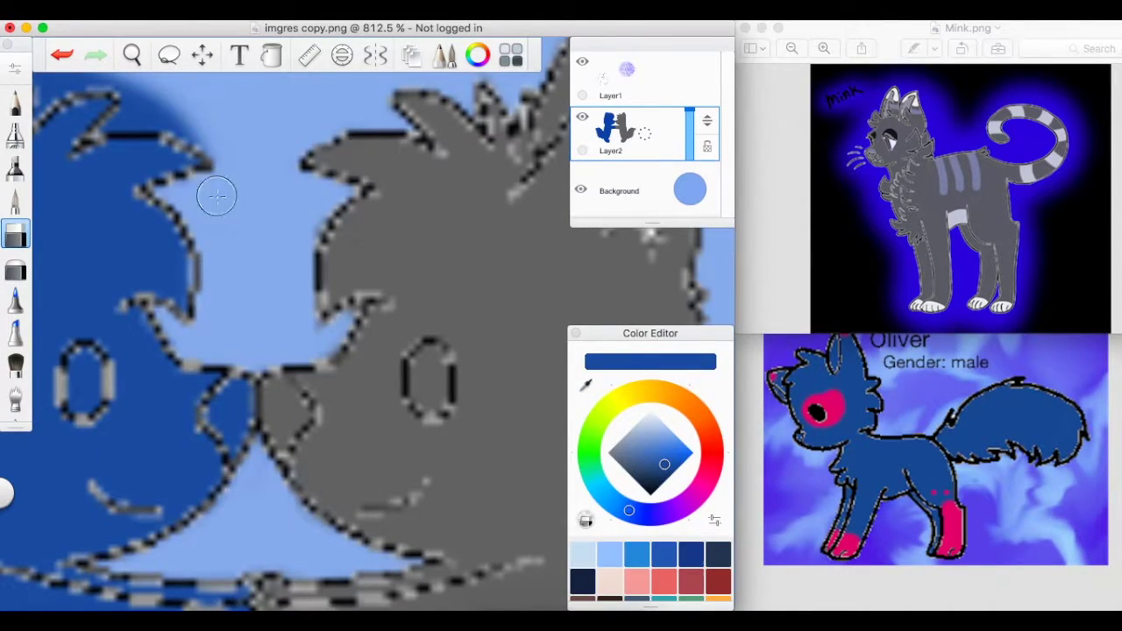
Step: Erase the blue spill above the left character's fringe and around its hair tufts
scroll(217, 195, up, 5)
scroll(216, 195, left, 6)
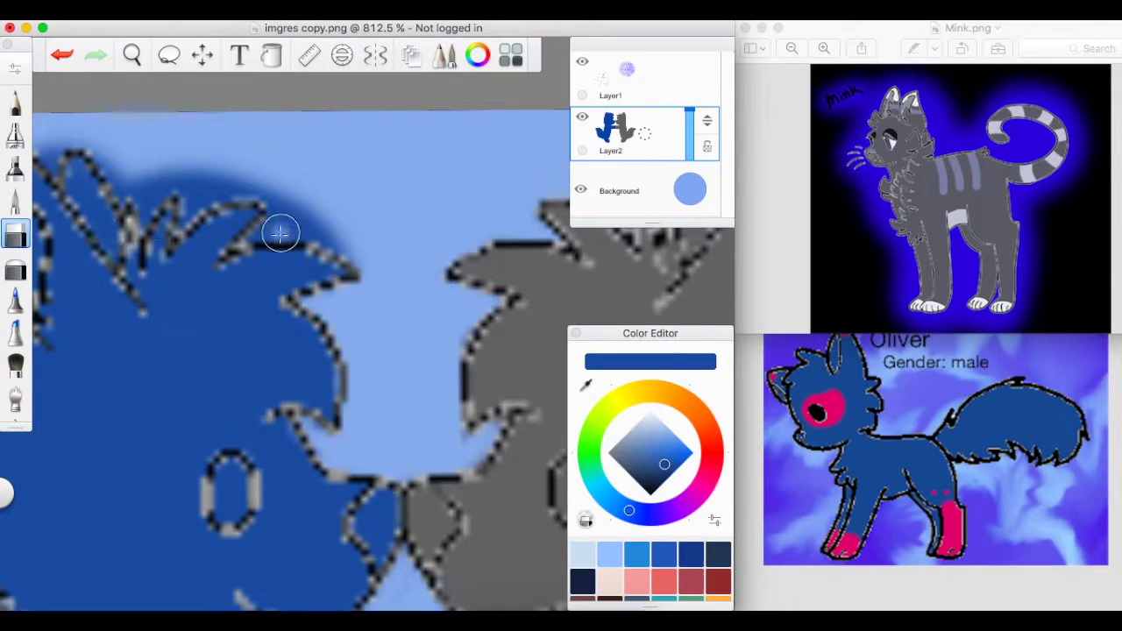
mouse_move(280, 233)
mouse_down()
mouse_move(302, 215)
mouse_move(346, 259)
mouse_up()
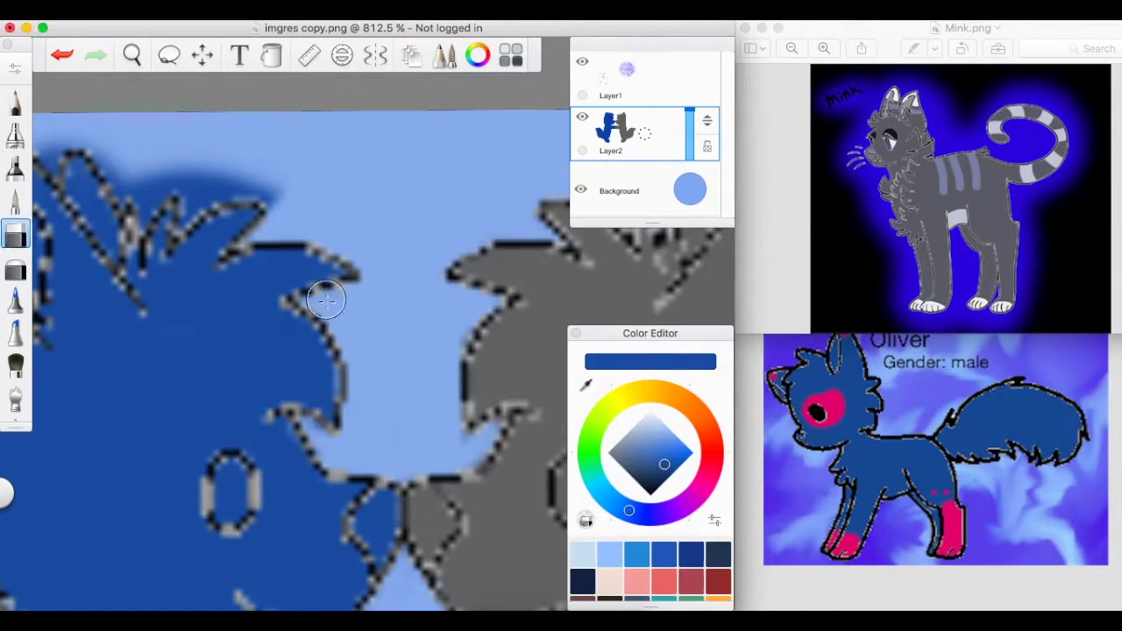
mouse_move(175, 222)
mouse_down()
mouse_move(233, 192)
mouse_move(94, 210)
mouse_move(180, 163)
mouse_move(141, 219)
mouse_move(188, 186)
mouse_move(137, 183)
mouse_up()
key(e)
click(24, 234)
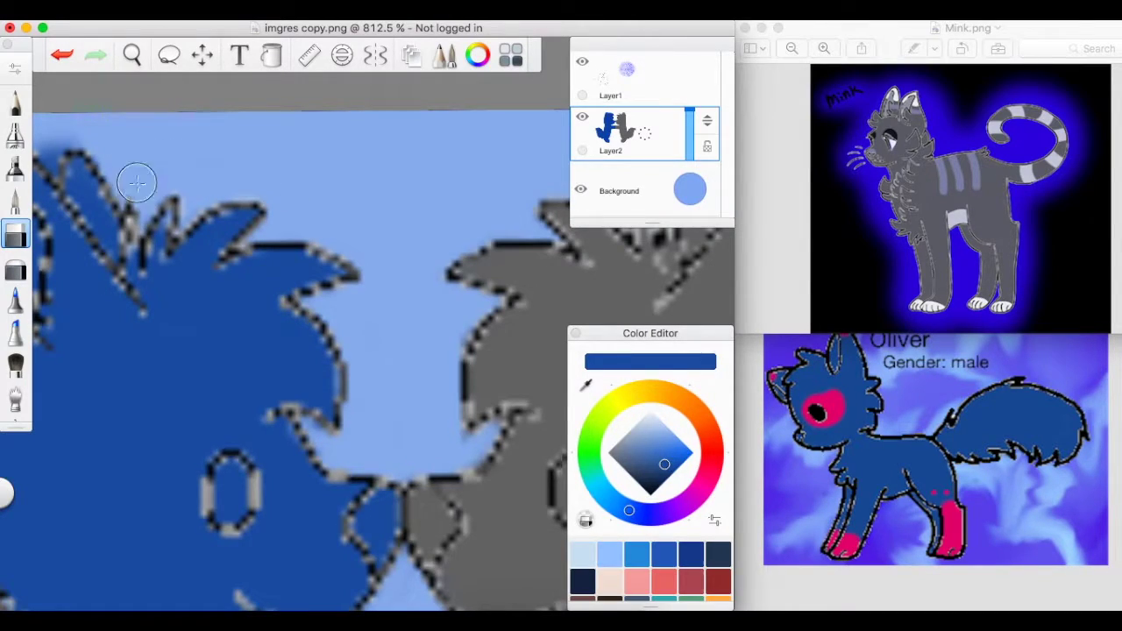
Step: Erase the blue spill around the left character's ears and down the back of its head
scroll(137, 182, left, 5)
key(e)
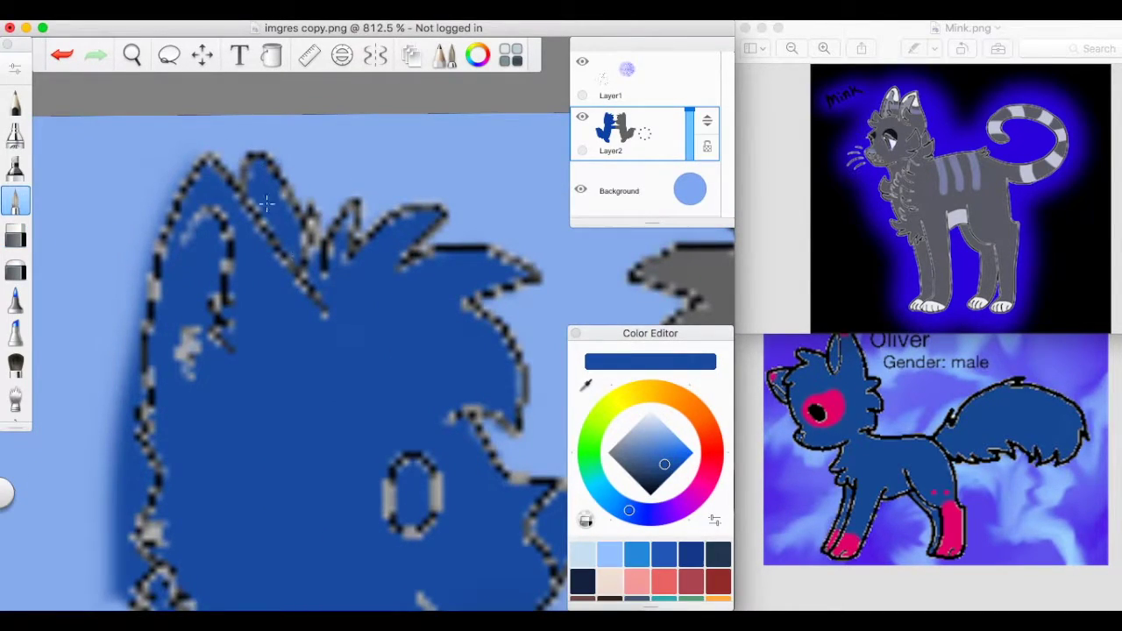
key(e)
mouse_move(158, 232)
mouse_down()
mouse_move(138, 357)
mouse_move(118, 333)
mouse_move(140, 397)
mouse_move(142, 479)
mouse_move(135, 451)
mouse_move(105, 579)
mouse_up()
click(20, 201)
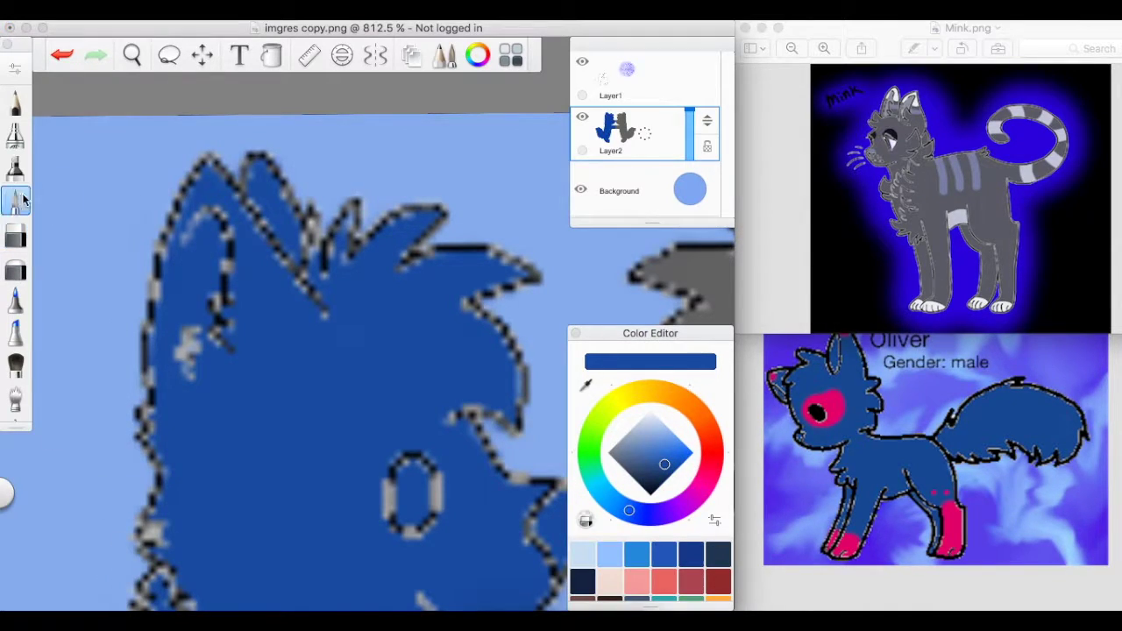
key(e)
scroll(137, 241, down, 5)
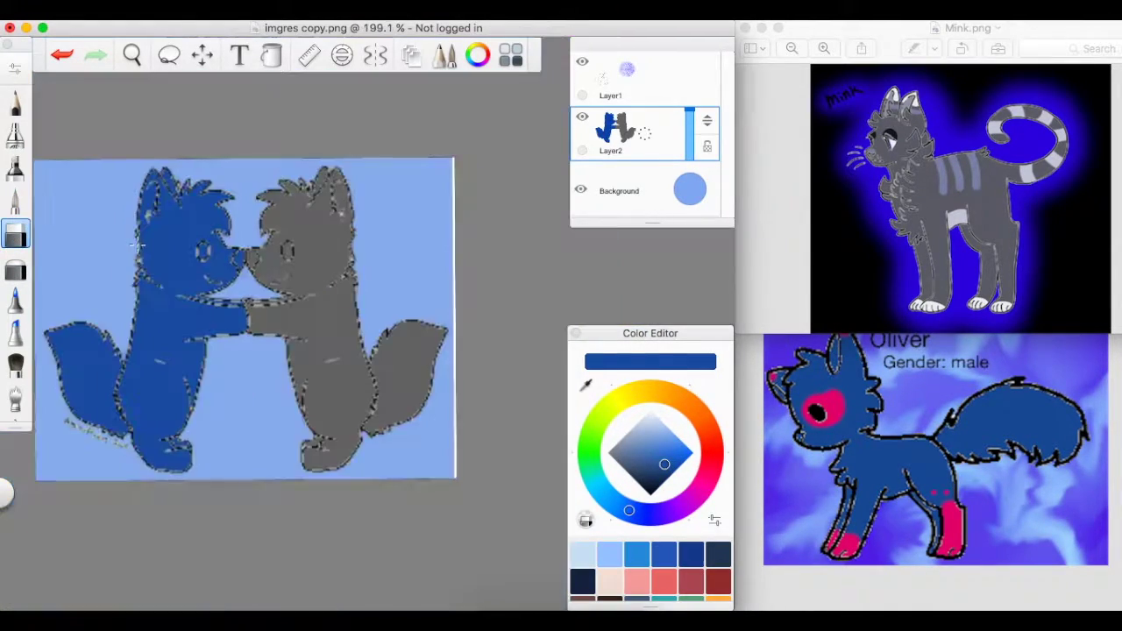
Step: Add a new layer and move it directly above the base colour layer
scroll(397, 298, up, 5)
scroll(402, 206, down, 4)
key(super+shift+n)
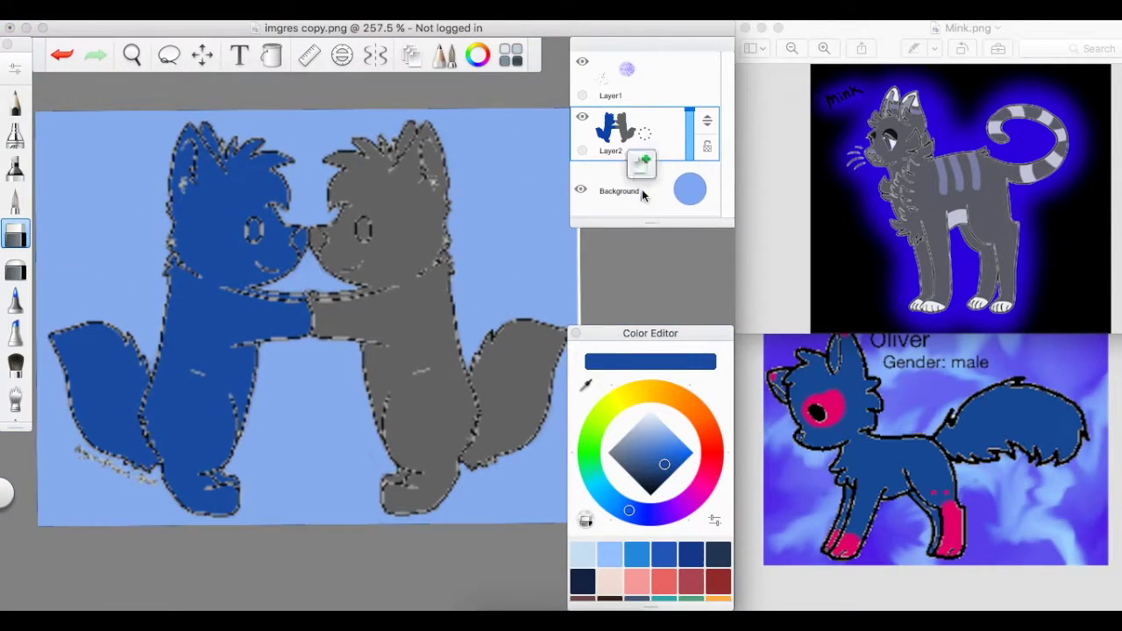
key(e)
drag(263, 403, 368, 402)
key(super+z)
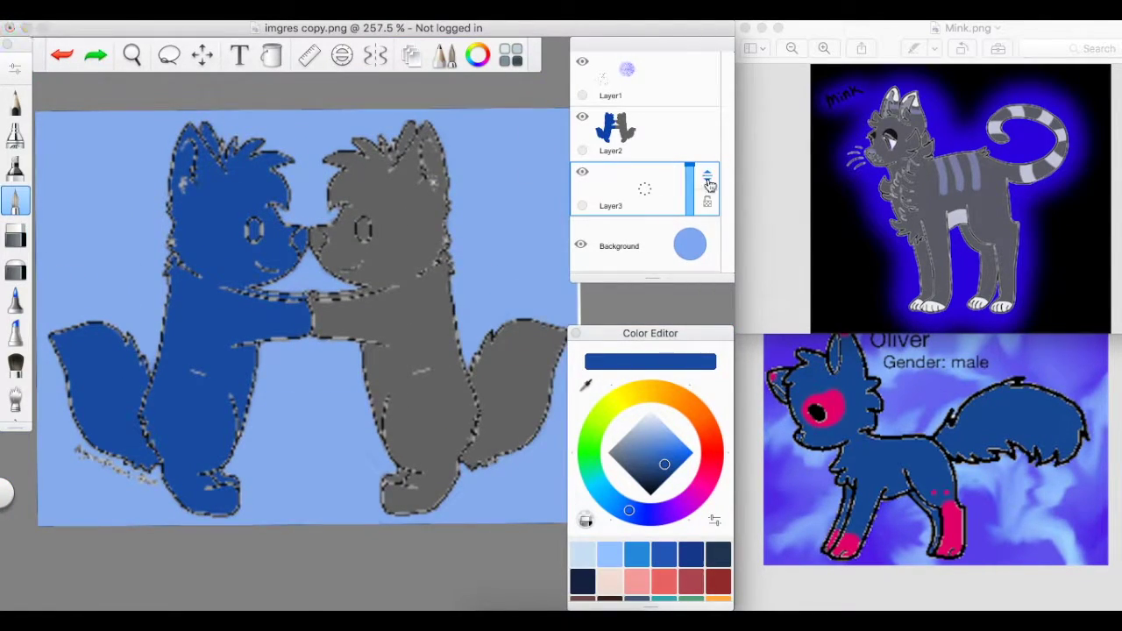
key(super+])
Step: Paint a black patch around the right character's eye, following the Mink reference, and trim its outer side with the eraser
click(758, 200)
scroll(917, 189, up, 5)
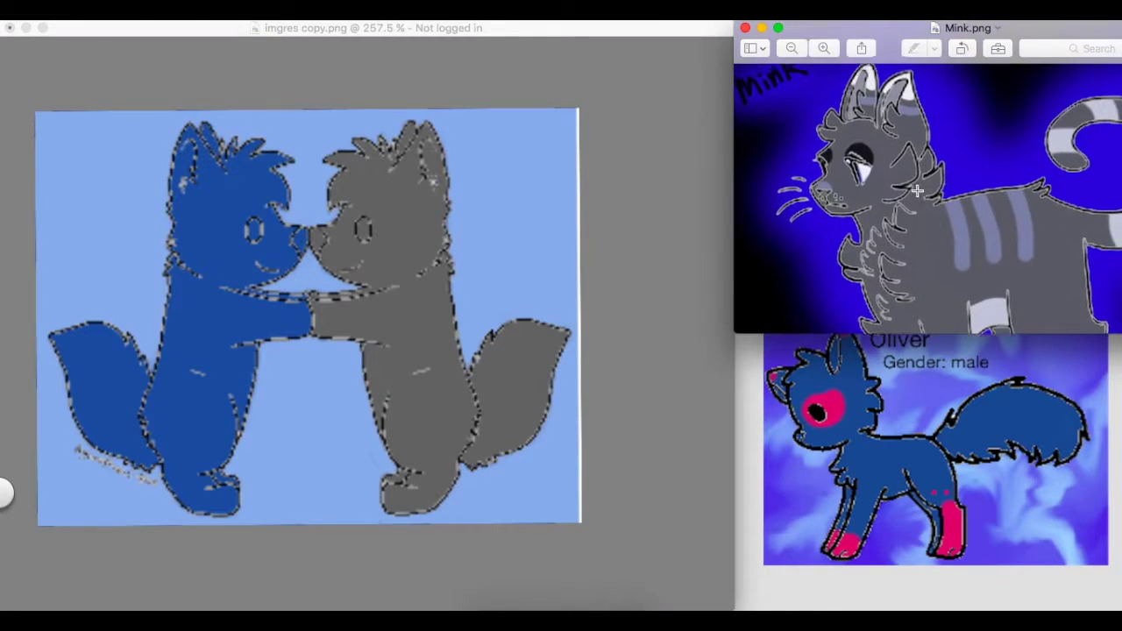
click(427, 241)
scroll(427, 240, up, 1)
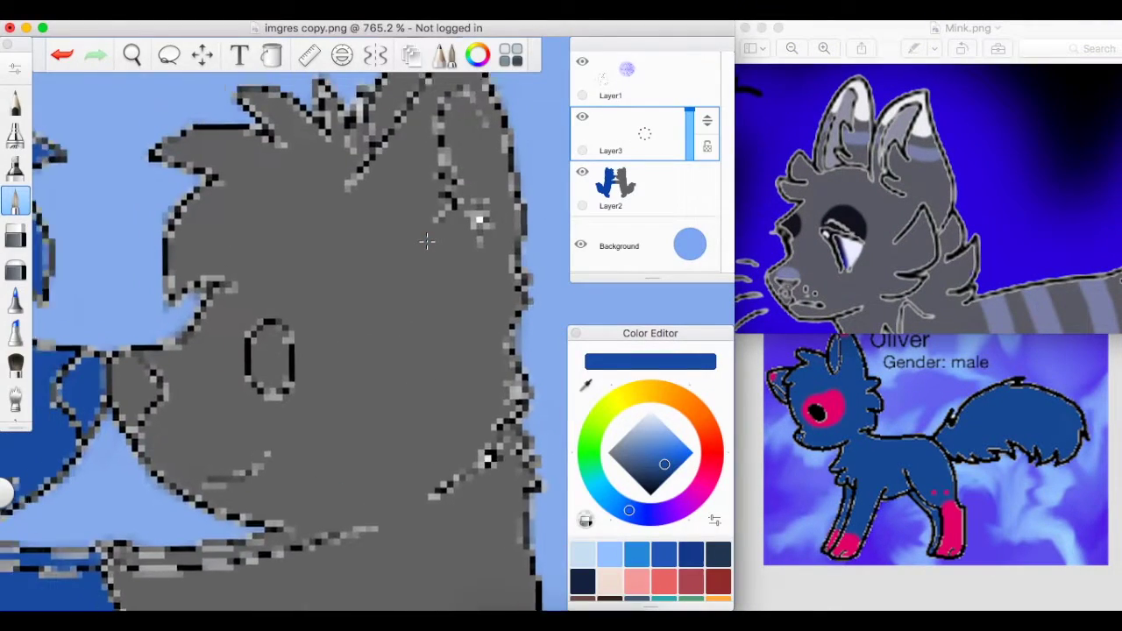
click(643, 493)
mouse_move(274, 307)
mouse_down()
mouse_move(263, 339)
mouse_move(306, 379)
mouse_move(284, 308)
mouse_move(331, 353)
mouse_up()
click(23, 231)
mouse_move(300, 400)
mouse_down()
mouse_move(308, 349)
mouse_move(353, 327)
mouse_up()
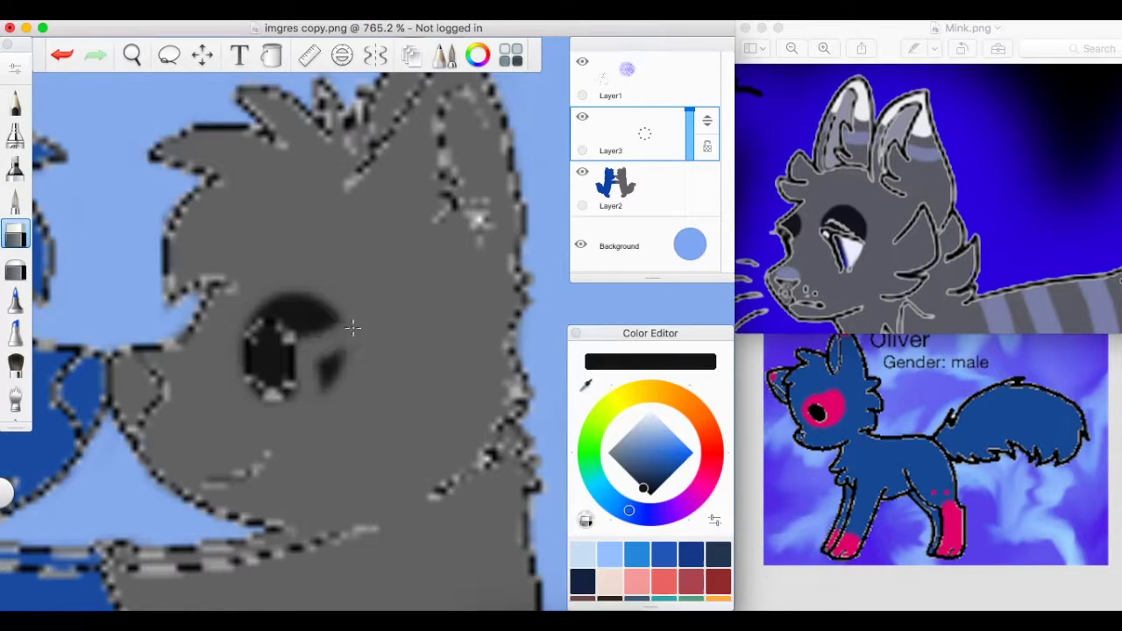
Step: Reshape the black eye patch around the upper and outer side of the eye and erase the black inside the eye
mouse_move(277, 378)
mouse_down()
mouse_move(264, 344)
mouse_move(282, 349)
mouse_move(256, 391)
mouse_move(323, 330)
mouse_move(257, 321)
mouse_move(155, 251)
mouse_up()
click(15, 200)
mouse_move(259, 335)
mouse_down()
mouse_move(293, 318)
mouse_move(282, 366)
mouse_move(296, 327)
mouse_move(262, 326)
mouse_move(303, 335)
mouse_up()
click(15, 235)
drag(273, 377, 260, 345)
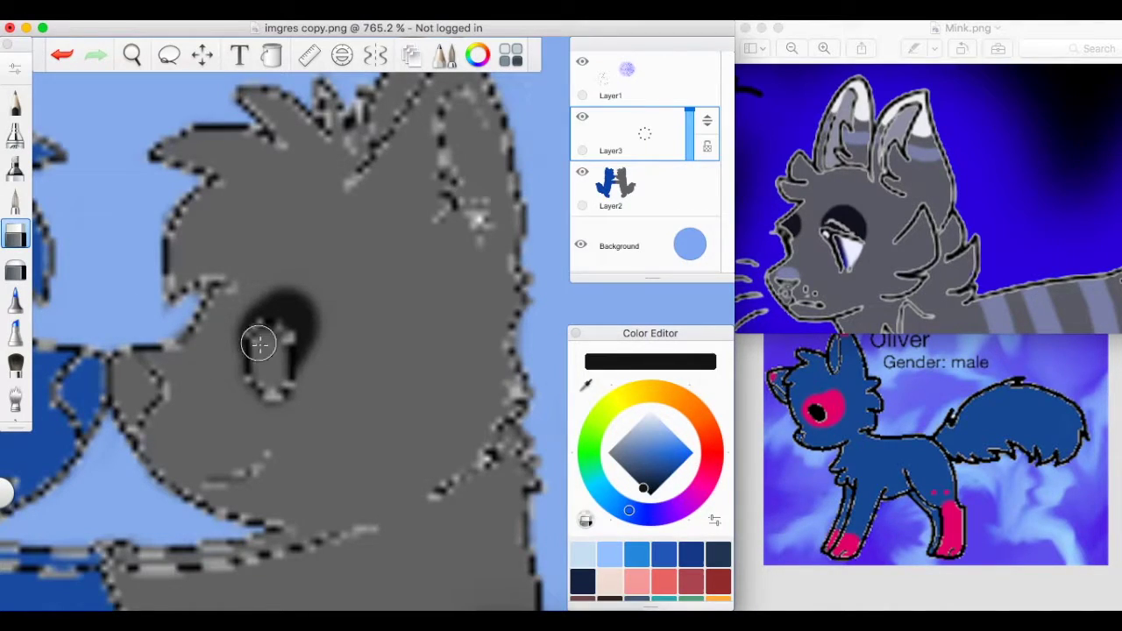
Step: Paint the right character's ear tips and the inside of its eye off-white
click(646, 413)
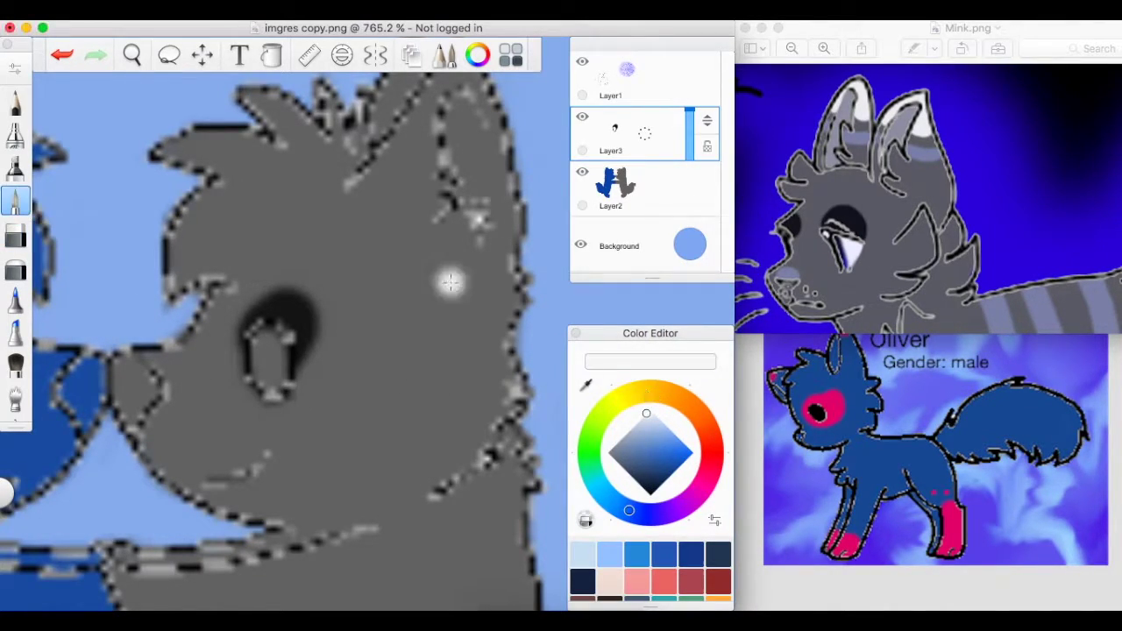
click(15, 200)
scroll(351, 307, up, 5)
mouse_move(394, 263)
mouse_down()
mouse_move(417, 230)
mouse_move(460, 249)
mouse_move(431, 246)
mouse_move(391, 212)
mouse_move(387, 229)
mouse_move(481, 271)
mouse_up()
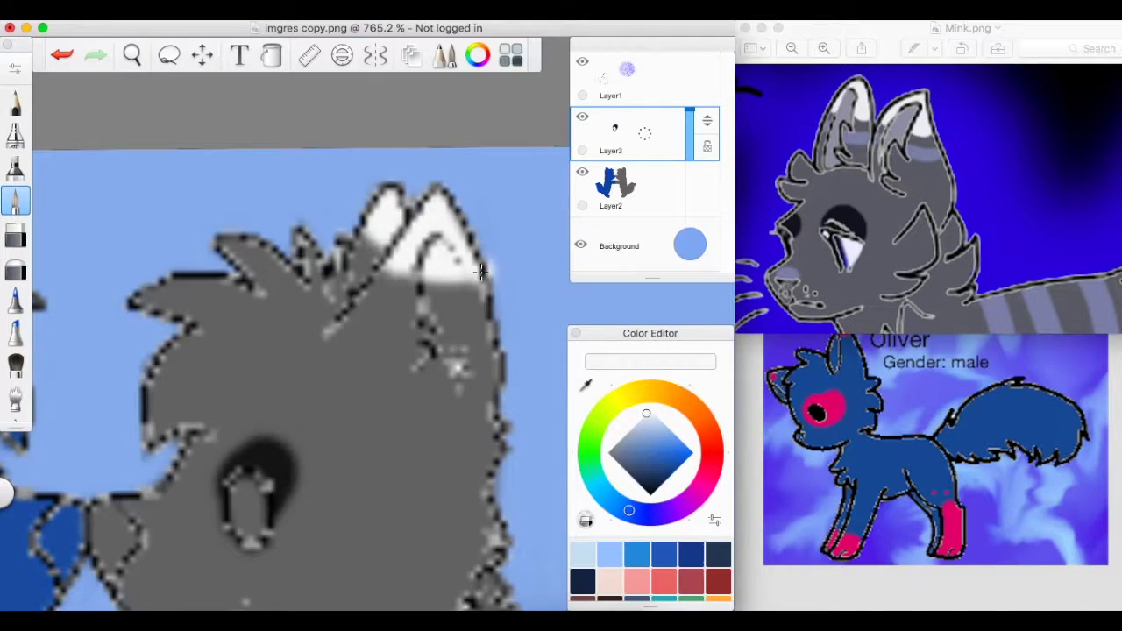
scroll(362, 469, down, 3)
drag(279, 412, 294, 439)
Step: Paint the right character's front paw and hind foot off-white, as on the Mink reference, and erase the spill outside the outlines
click(1040, 126)
scroll(1039, 175, down, 5)
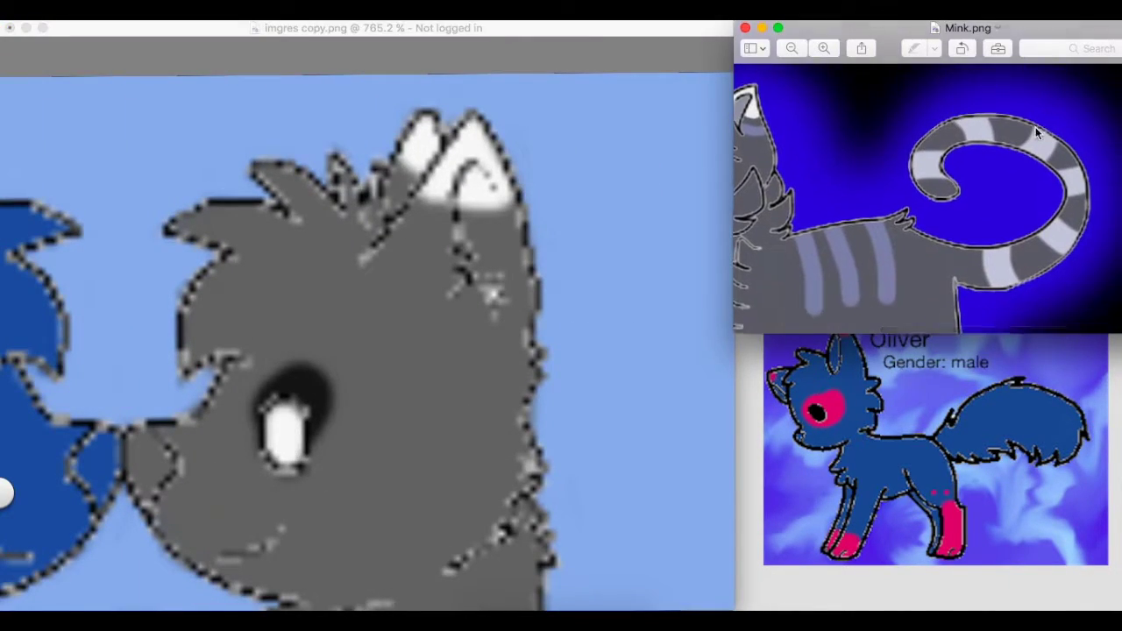
scroll(1025, 290, down, 5)
scroll(161, 394, down, 2)
click(160, 393)
drag(149, 385, 163, 502)
scroll(263, 395, down, 2)
mouse_move(351, 458)
mouse_down()
mouse_move(350, 507)
mouse_move(349, 476)
mouse_up()
key(e)
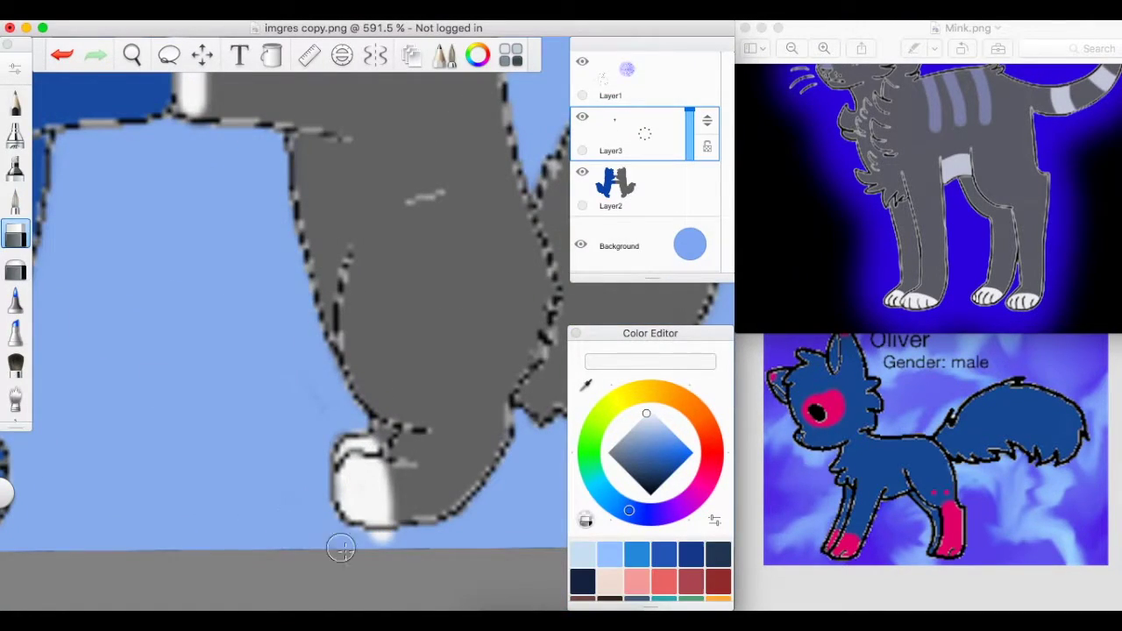
Step: Choose a light grey matching the reference's tail bands and enlarge the Paintbrush for the right character's tail
scroll(441, 467, down, 3)
scroll(438, 342, right, 3)
scroll(436, 328, up, 5)
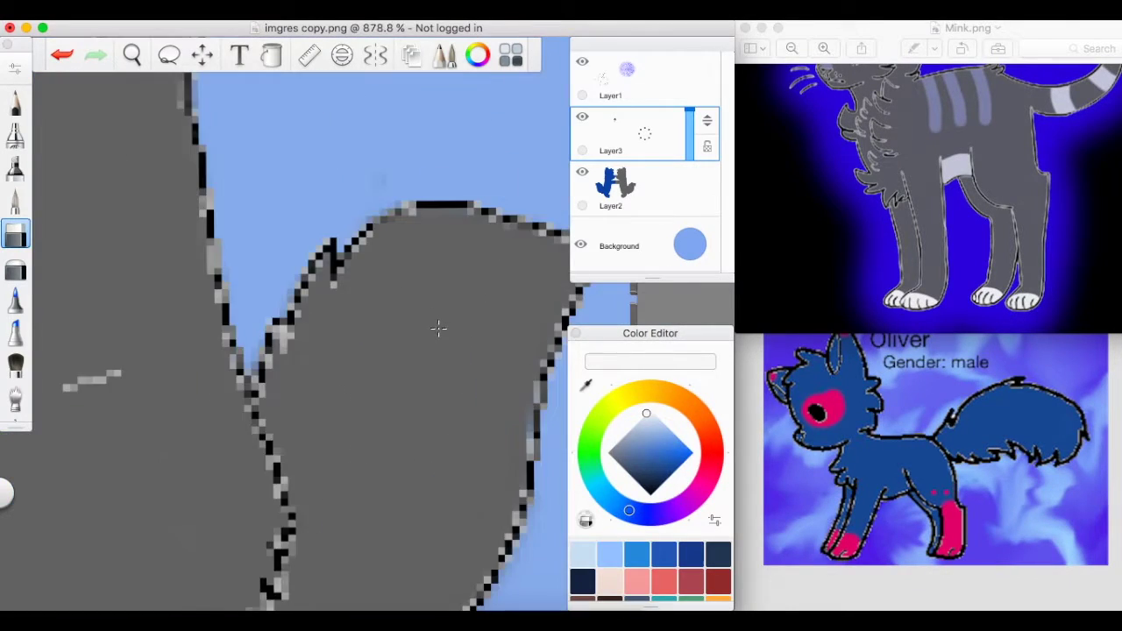
click(1049, 144)
scroll(1050, 144, up, 3)
scroll(1049, 144, up, 3)
click(582, 120)
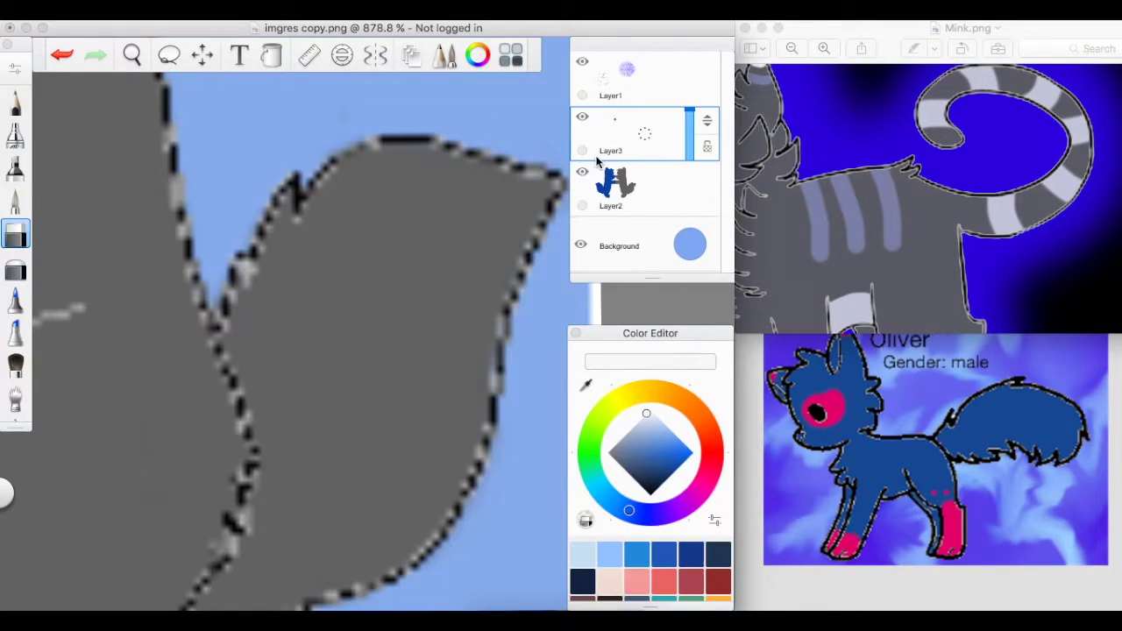
click(639, 415)
key(super+b)
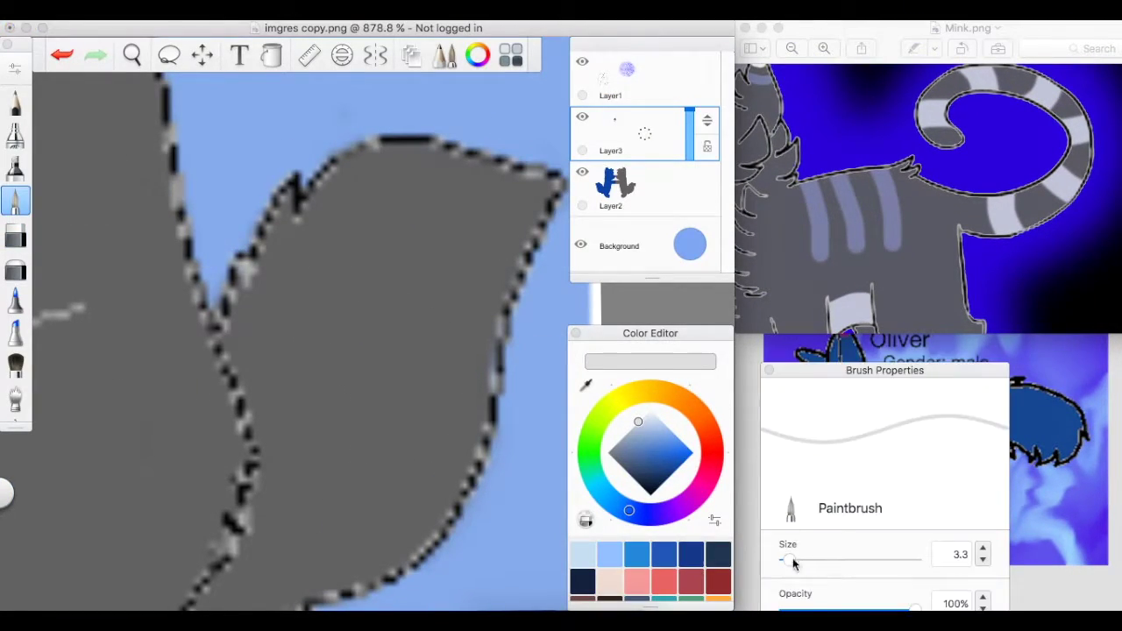
drag(798, 559, 790, 561)
key(super+b)
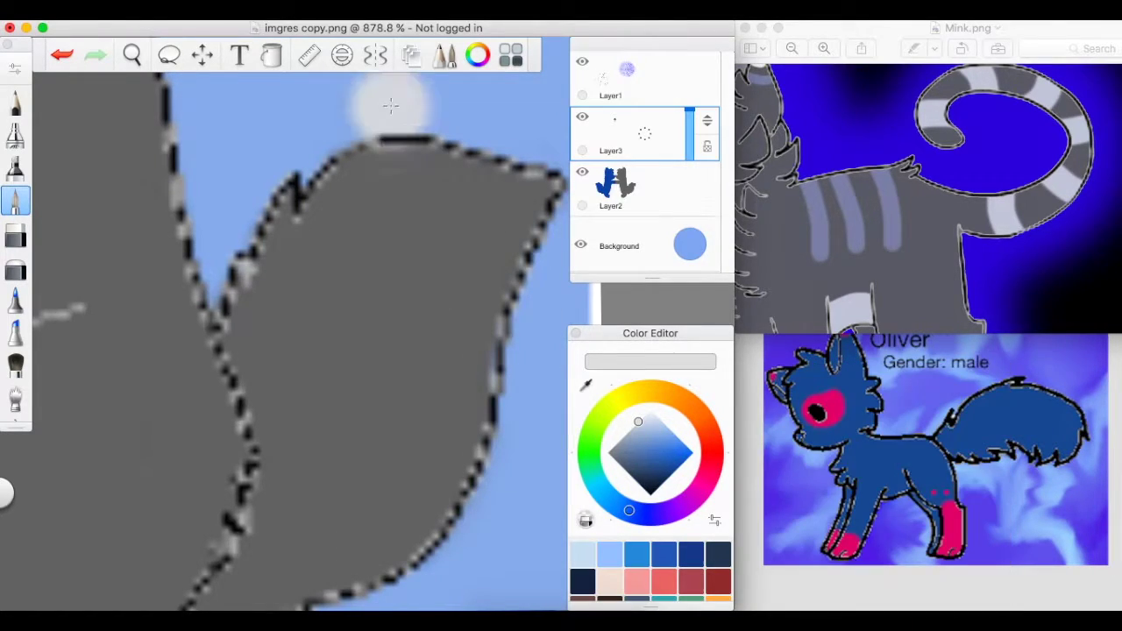
Step: Paint broad diagonal light grey stripes across the right character's tail
drag(439, 100, 535, 325)
drag(263, 110, 360, 311)
drag(281, 250, 473, 500)
drag(351, 241, 530, 557)
drag(153, 289, 302, 530)
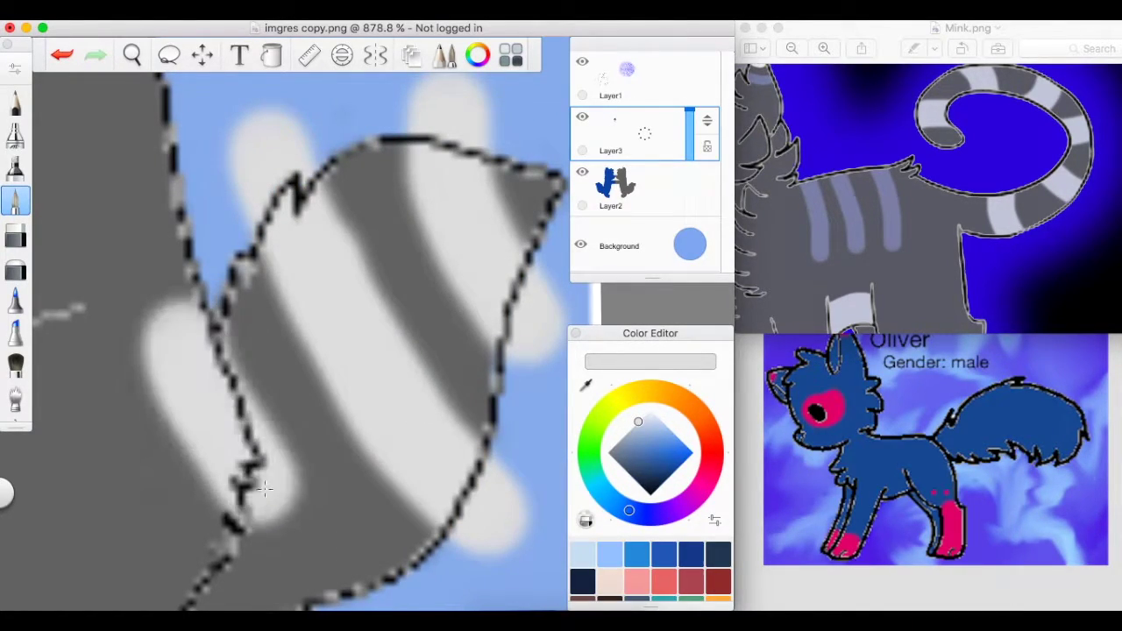
drag(241, 461, 403, 605)
scroll(281, 355, down, 3)
mouse_move(224, 487)
mouse_down()
mouse_move(167, 591)
mouse_move(184, 527)
mouse_move(158, 596)
mouse_move(207, 601)
mouse_up()
Step: Erase the parts of the light grey stripes that extend beyond the tail outline and onto the body
click(15, 234)
drag(220, 189, 175, 298)
mouse_move(202, 206)
mouse_down()
mouse_move(268, 367)
mouse_move(243, 423)
mouse_move(213, 342)
mouse_move(192, 377)
mouse_up()
mouse_move(347, 552)
mouse_down()
mouse_move(360, 517)
mouse_move(412, 526)
mouse_up()
mouse_move(539, 377)
mouse_down()
mouse_move(484, 466)
mouse_move(487, 436)
mouse_move(524, 460)
mouse_up()
scroll(524, 459, up, 5)
drag(553, 263, 513, 377)
mouse_move(518, 131)
mouse_down()
mouse_move(421, 157)
mouse_move(469, 80)
mouse_up()
mouse_move(298, 188)
mouse_down()
mouse_move(289, 144)
mouse_move(233, 175)
mouse_move(254, 128)
mouse_up()
scroll(225, 163, down, 3)
Step: Paint a light grey patch down the right character's belly and erase the spill outside the outline
click(13, 204)
drag(201, 189, 255, 421)
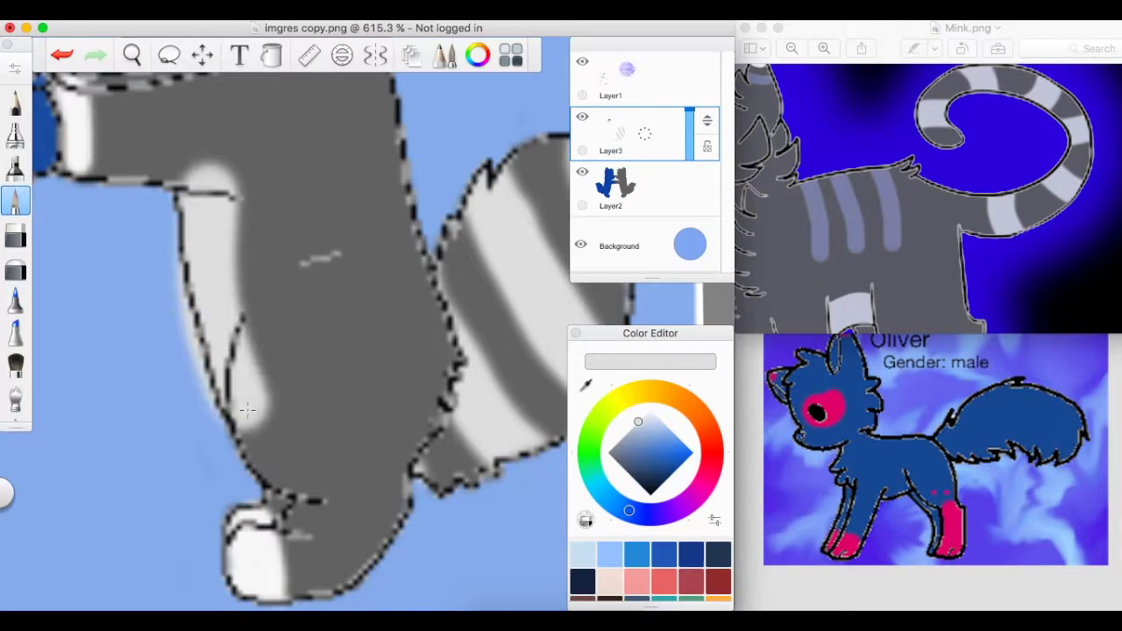
drag(241, 188, 245, 298)
key(e)
mouse_move(177, 272)
mouse_down()
mouse_move(201, 388)
mouse_move(277, 410)
mouse_move(255, 327)
mouse_move(264, 372)
mouse_up()
scroll(263, 373, down, 5)
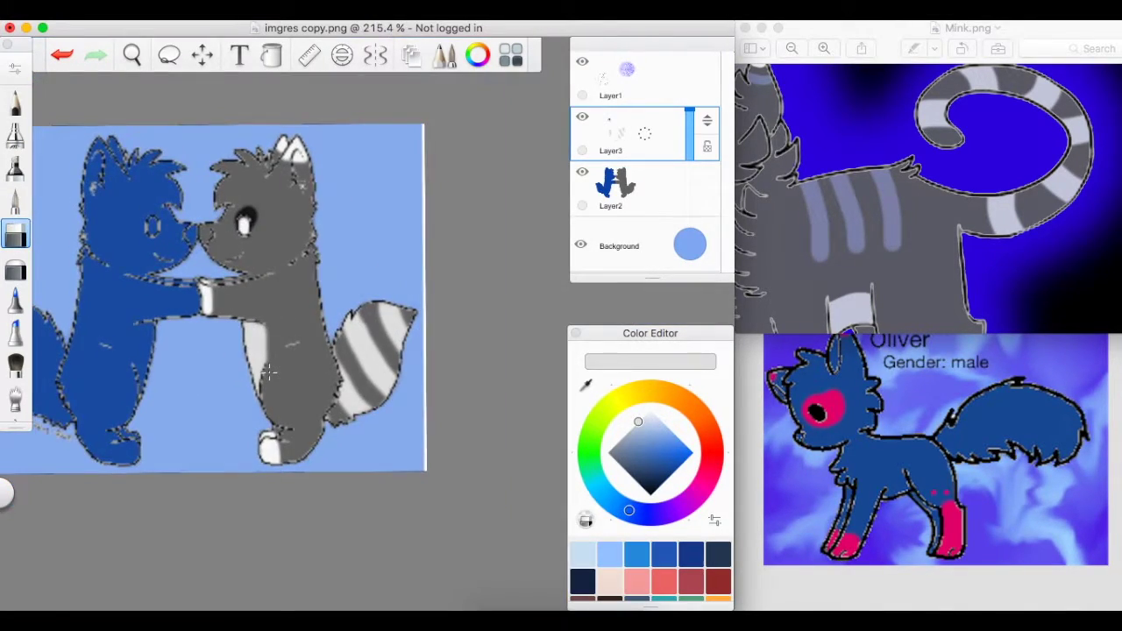
Step: Repaint the right character's ear tips in pure white and clean their edges with the eraser
click(15, 200)
scroll(283, 173, up, 6)
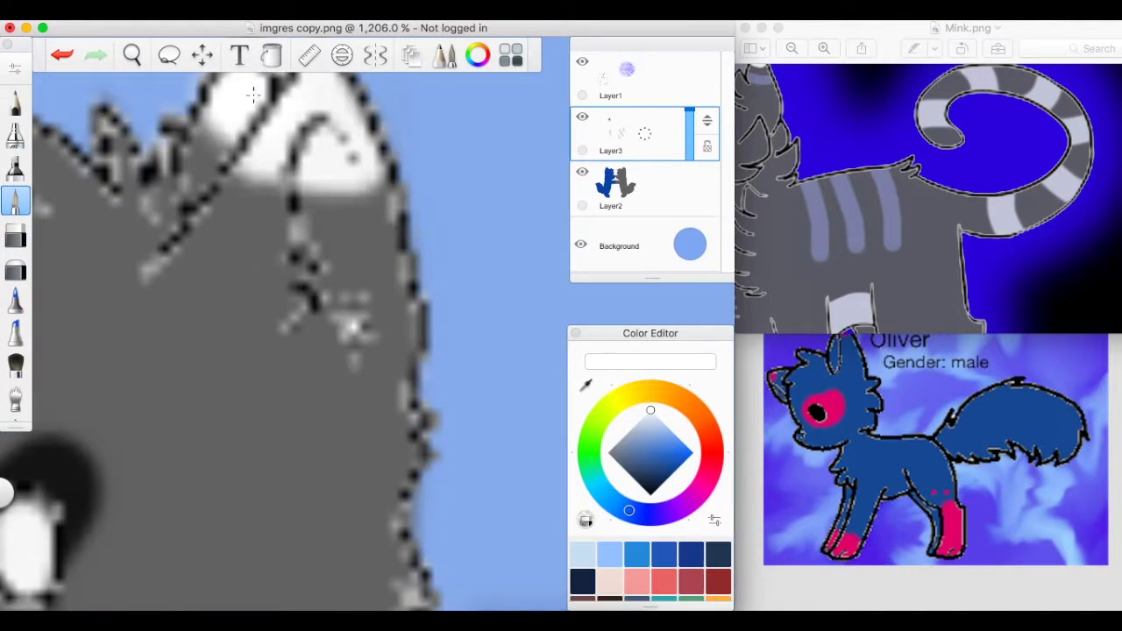
key(e)
mouse_move(170, 125)
mouse_down()
mouse_move(256, 95)
mouse_move(262, 134)
mouse_move(291, 99)
mouse_up()
mouse_move(236, 247)
mouse_down()
mouse_move(249, 214)
mouse_move(331, 220)
mouse_up()
Step: Whiten the right character's hind foot and erase the white beyond its outline and along its inner edge
scroll(368, 238, down, 5)
scroll(158, 342, up, 8)
mouse_move(158, 342)
mouse_down()
mouse_move(150, 476)
mouse_move(105, 412)
mouse_move(131, 351)
mouse_move(160, 368)
mouse_up()
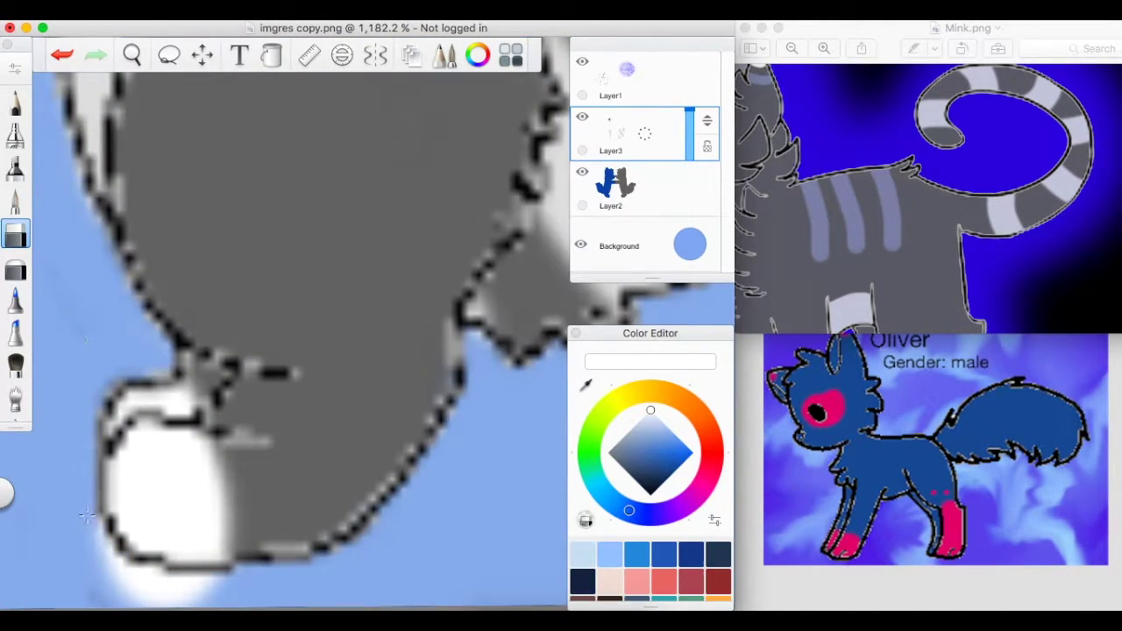
scroll(220, 565, down, 2)
drag(196, 448, 209, 526)
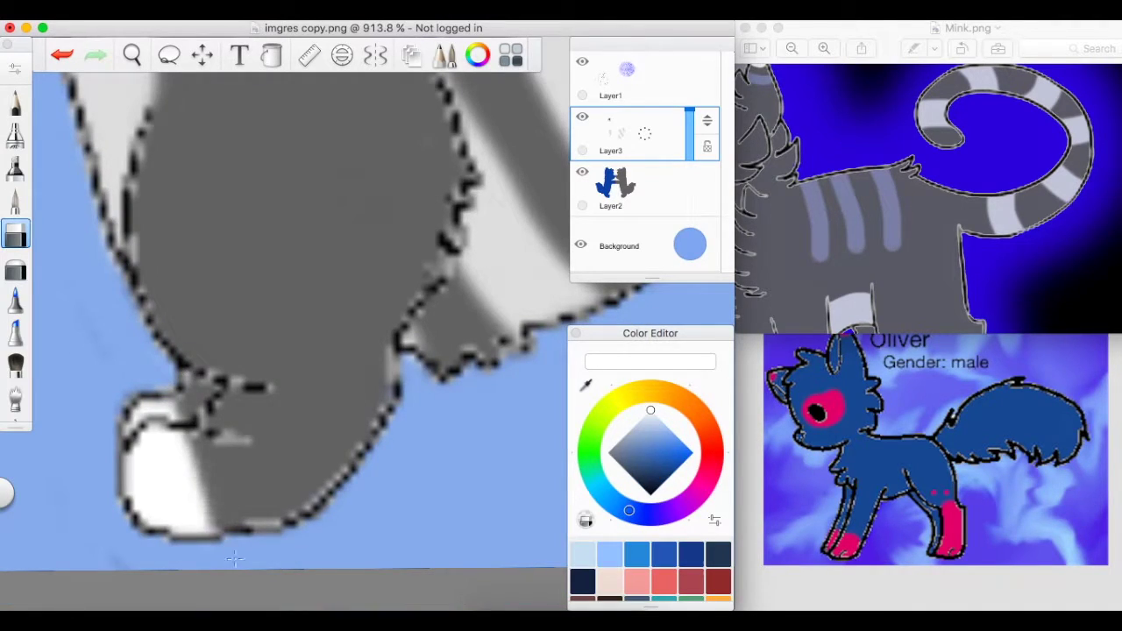
scroll(301, 254, down, 8)
Step: Set the paint colour to a muted blue-violet matching the back stripes on the Mink reference
click(668, 425)
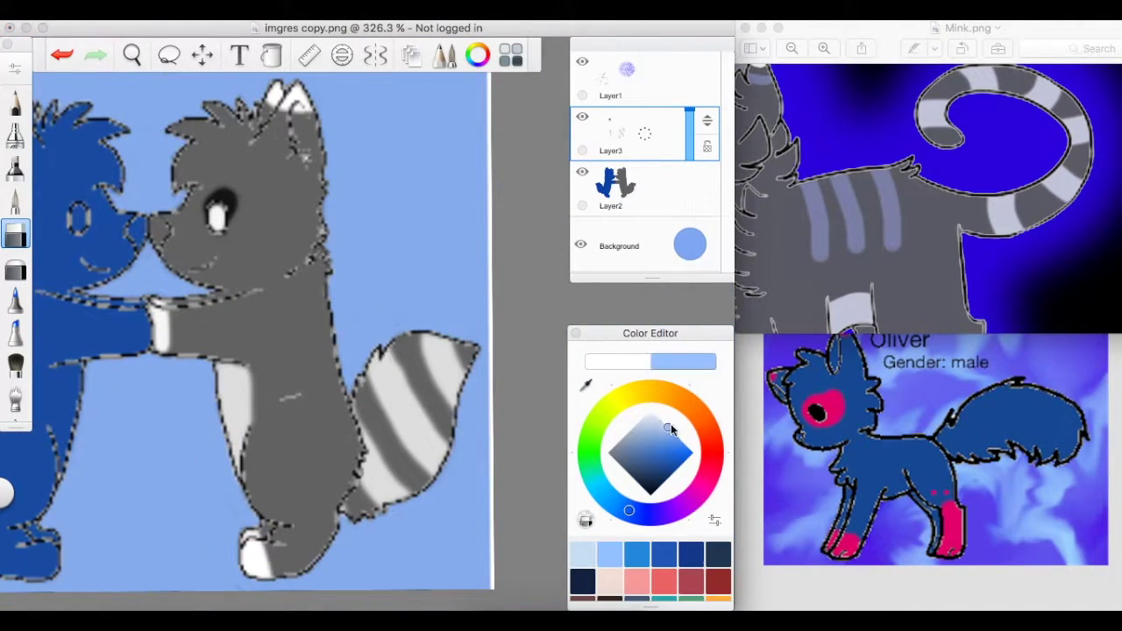
click(668, 506)
drag(662, 469, 637, 444)
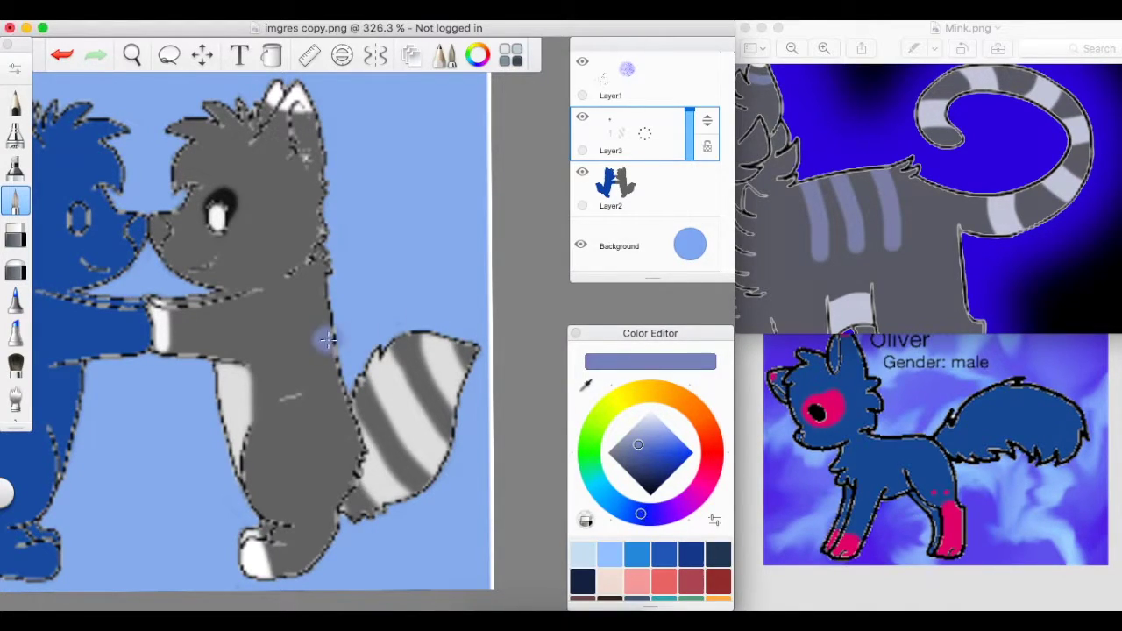
Step: Try to paint three blue-violet stripes across the right character's back and erase the spill beyond the outline
drag(314, 322, 355, 295)
drag(296, 375, 366, 342)
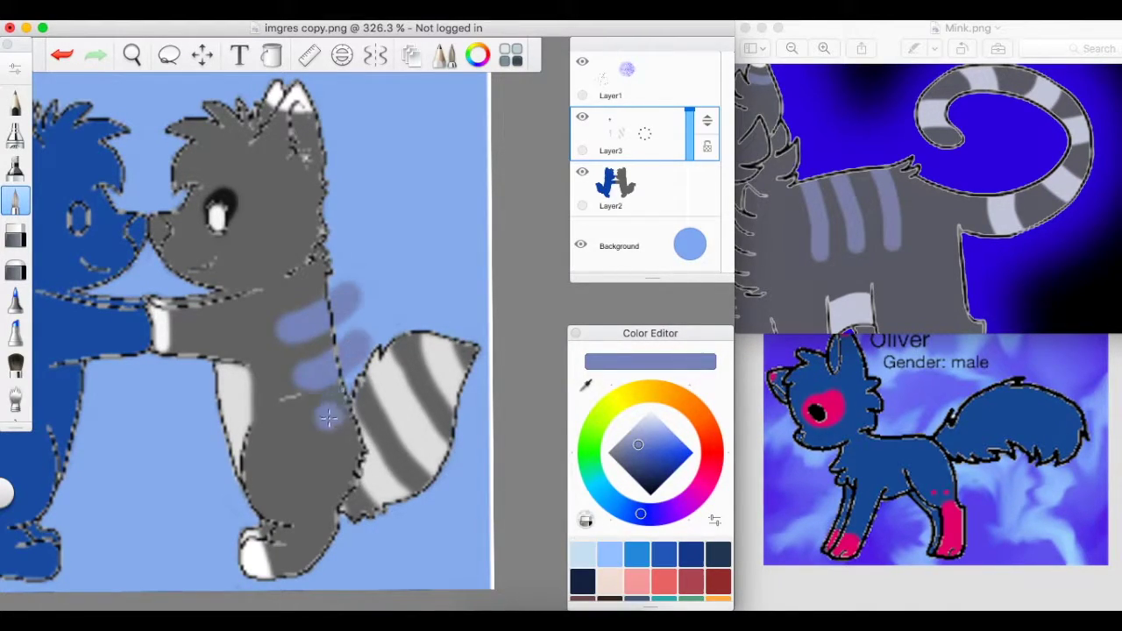
click(14, 235)
scroll(377, 394, up, 5)
mouse_move(317, 351)
mouse_down()
mouse_move(294, 214)
mouse_move(329, 250)
mouse_move(349, 355)
mouse_up()
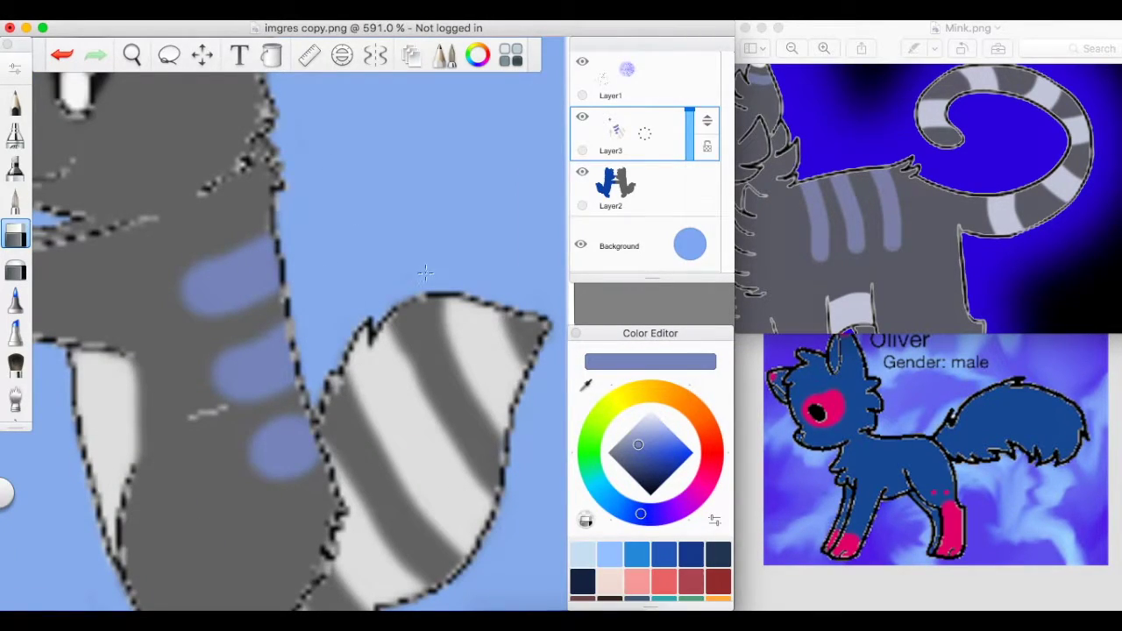
Step: Try slimming the three back stripes with the eraser, and undo the stripe painting back to the plain grey back
drag(188, 263, 261, 250)
mouse_move(203, 366)
mouse_down()
mouse_move(308, 314)
mouse_move(224, 397)
mouse_move(304, 366)
mouse_up()
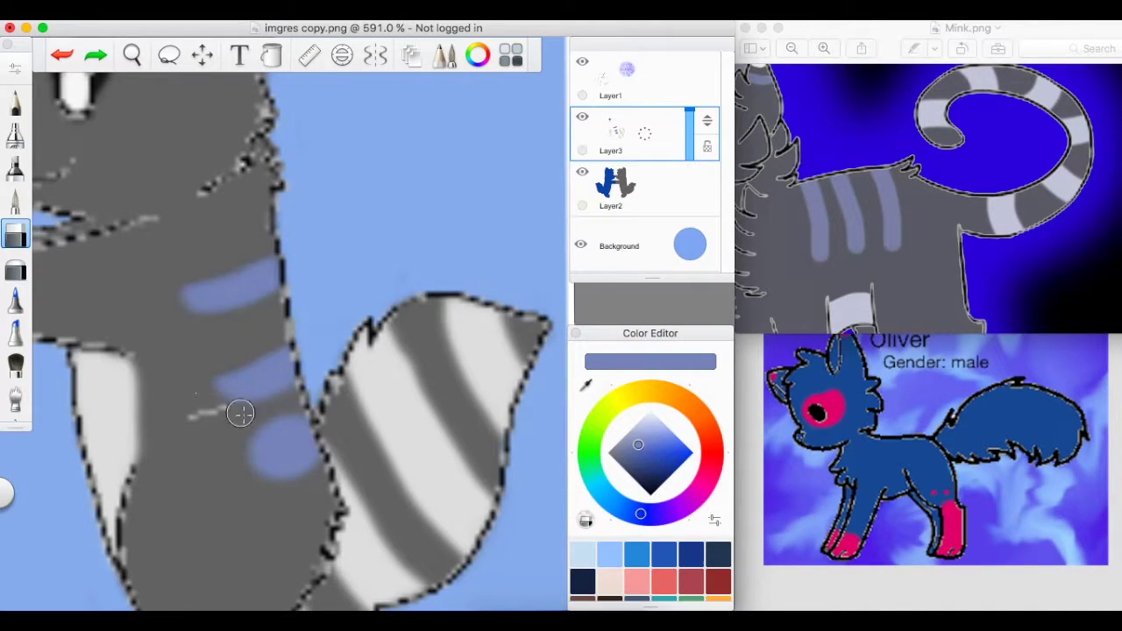
mouse_move(266, 461)
mouse_down()
mouse_move(245, 431)
mouse_move(242, 468)
mouse_up()
scroll(242, 473, down, 3)
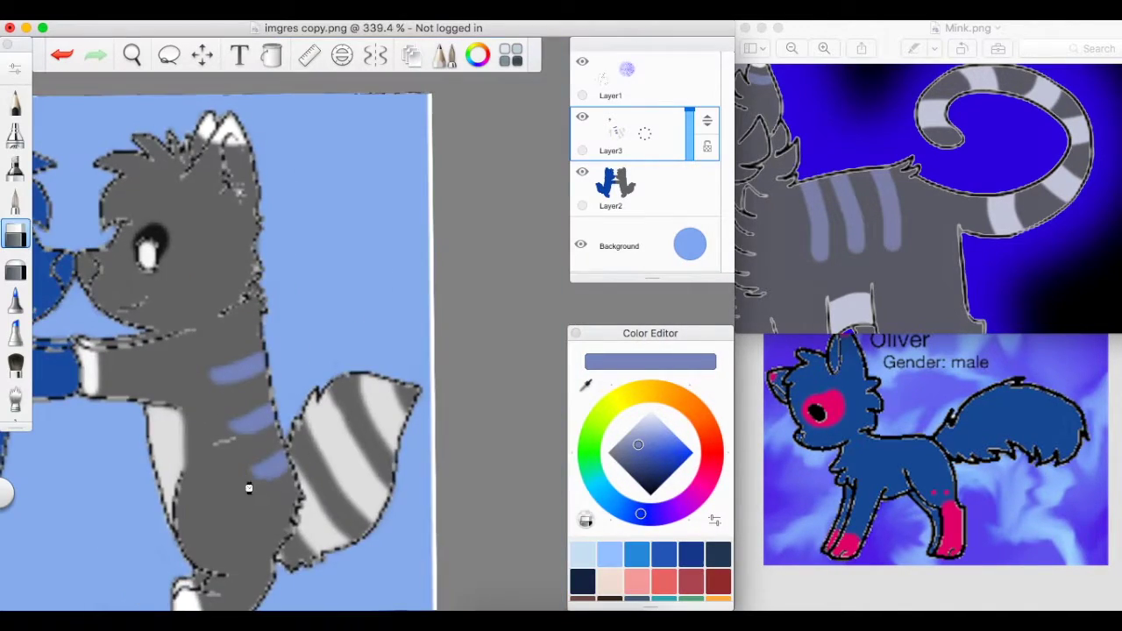
key(super+z)
key(super+z)
key(super+z)
key(super+z)
Step: Set the Paintbrush size to 5.3 and paint three slanted blue-violet stripes across the right character's back
key(e)
key(super+alt+b)
drag(803, 559, 792, 566)
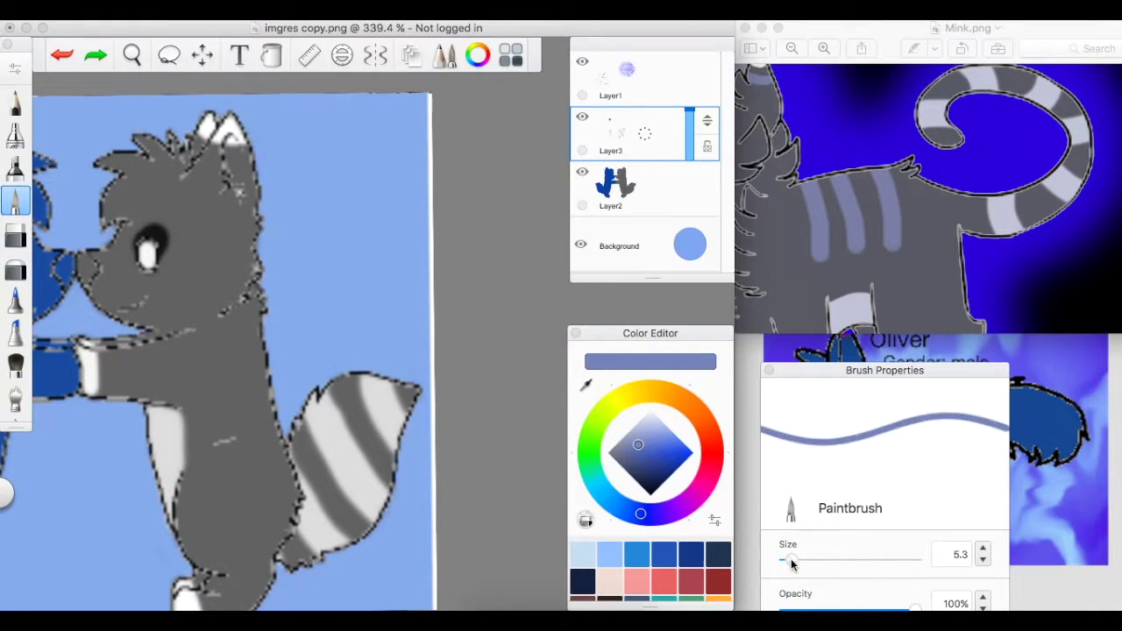
key(super+alt+b)
drag(223, 366, 300, 332)
drag(233, 419, 298, 390)
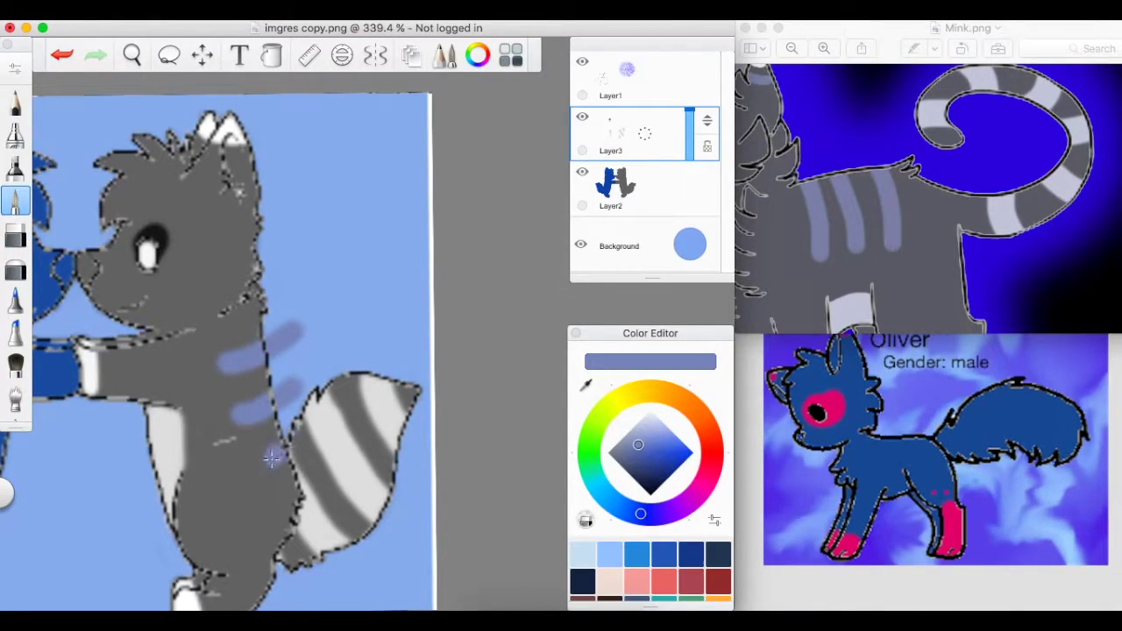
Step: Erase the parts of the blue-violet back stripes that spill past the right character's outline
click(15, 235)
scroll(283, 436, up, 5)
mouse_move(272, 246)
mouse_down()
mouse_move(325, 184)
mouse_move(307, 171)
mouse_up()
drag(333, 307, 306, 342)
scroll(322, 219, down, 5)
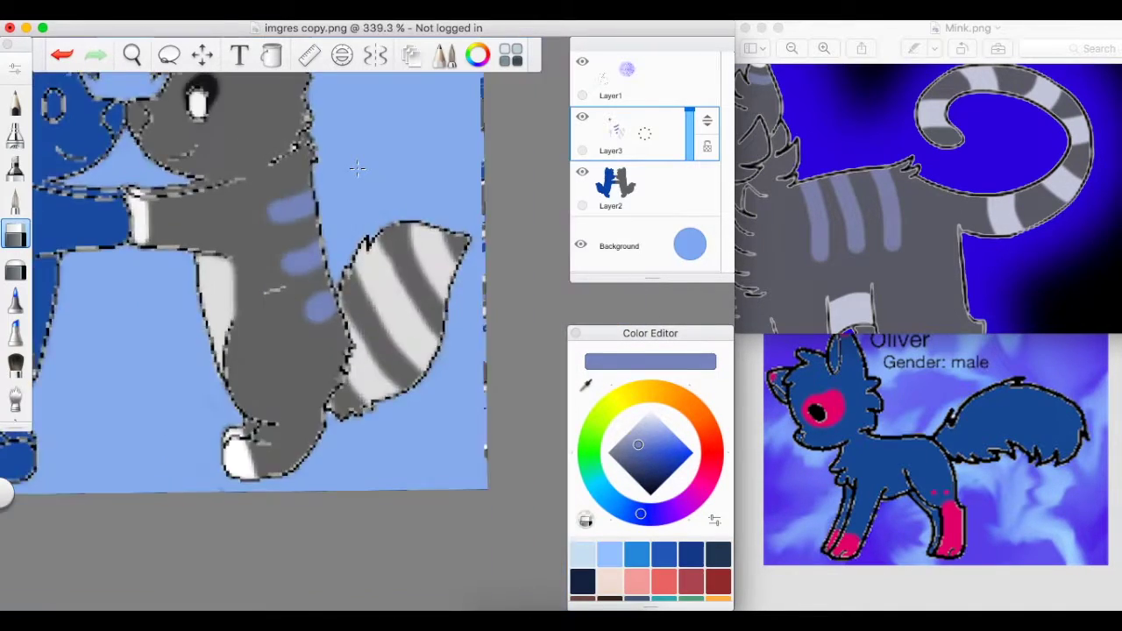
Step: Paint blue-violet bands just below the right character's white ear tips and erase their excess
scroll(321, 218, left, 3)
click(15, 202)
scroll(244, 235, up, 3)
mouse_move(244, 235)
mouse_down()
mouse_move(224, 238)
mouse_move(342, 242)
mouse_move(251, 242)
mouse_up()
click(15, 235)
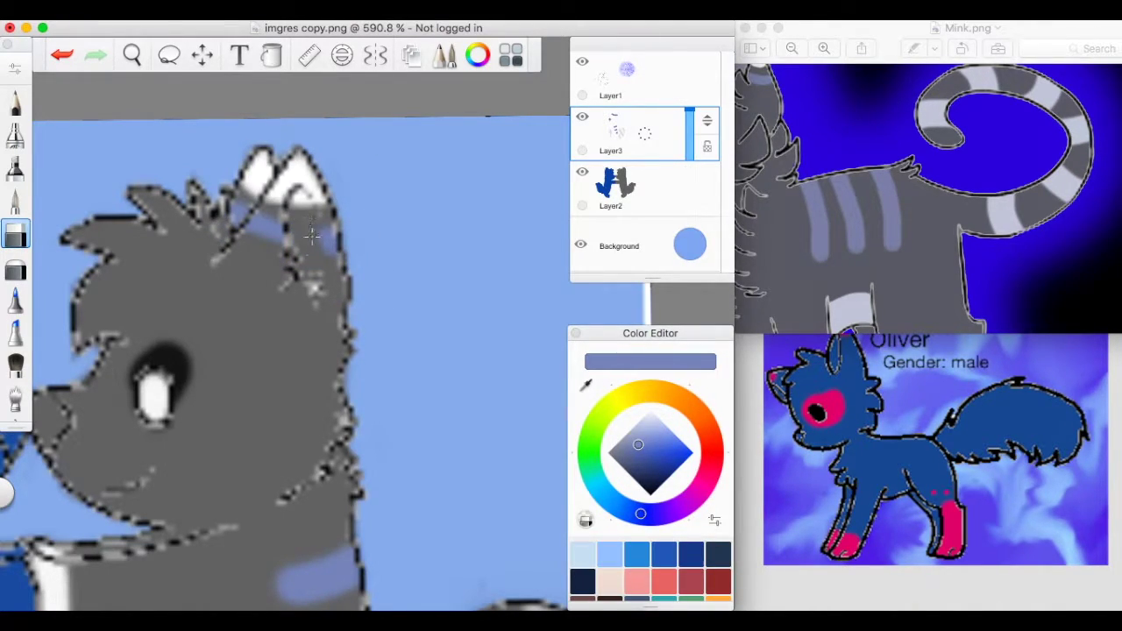
Step: Consult Mink's head on the reference, paint a small blue-violet patch behind the right character's nose and trim it with the eraser
click(914, 182)
scroll(915, 183, down, 3)
scroll(833, 176, up, 5)
click(583, 214)
key(e)
drag(70, 406, 83, 419)
key(e)
scroll(97, 410, left, 3)
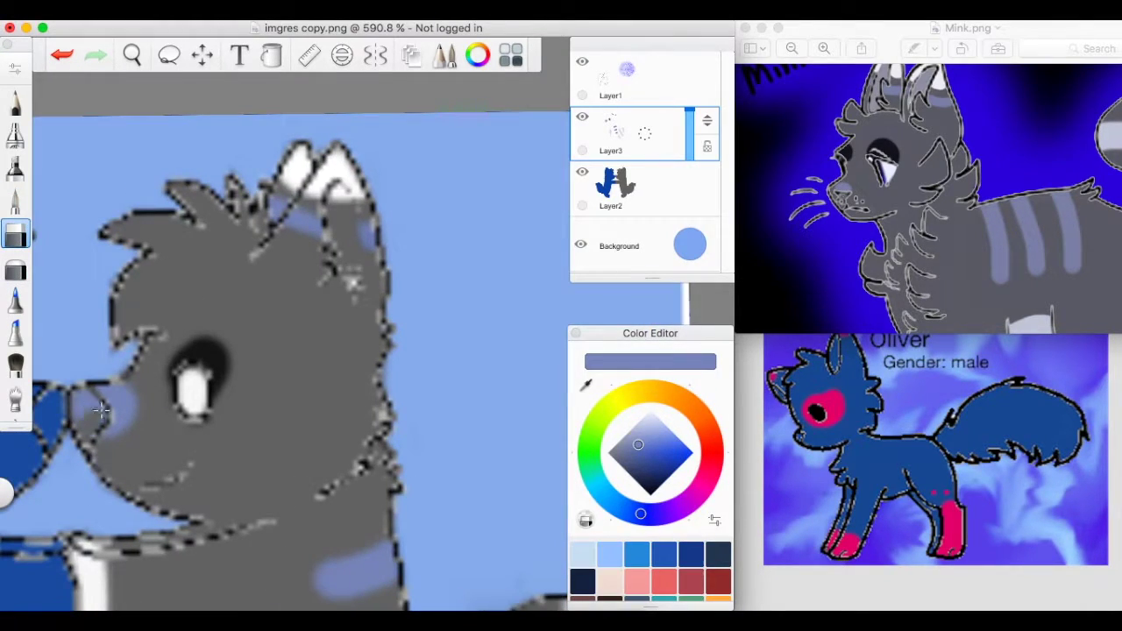
scroll(102, 430, down, 5)
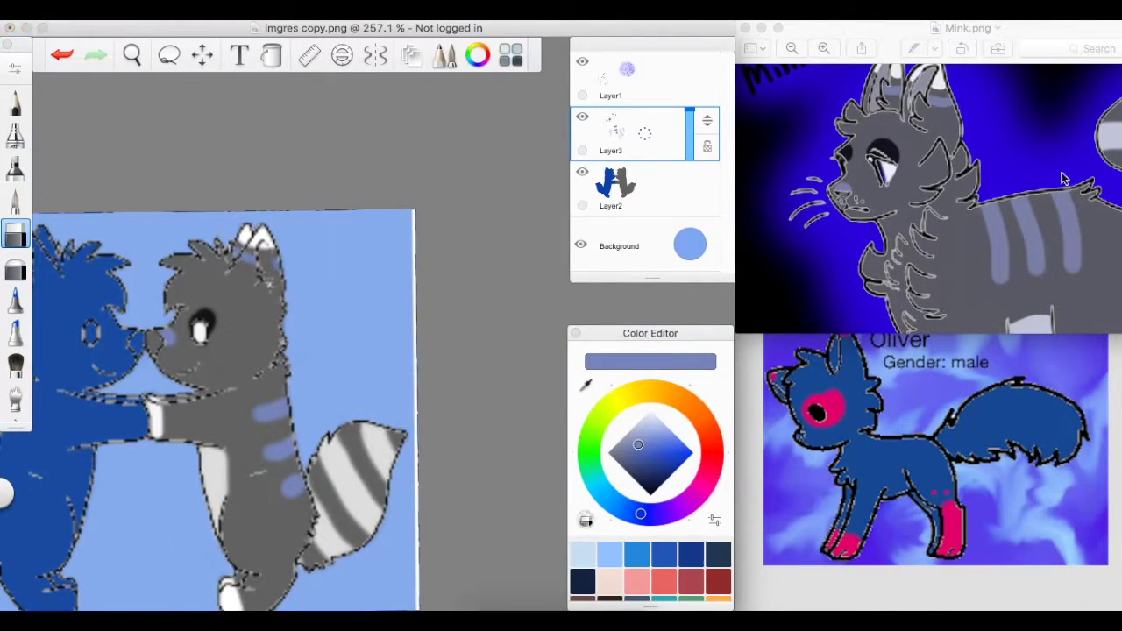
Step: Start a text layer reading "brb" and discard it
click(239, 54)
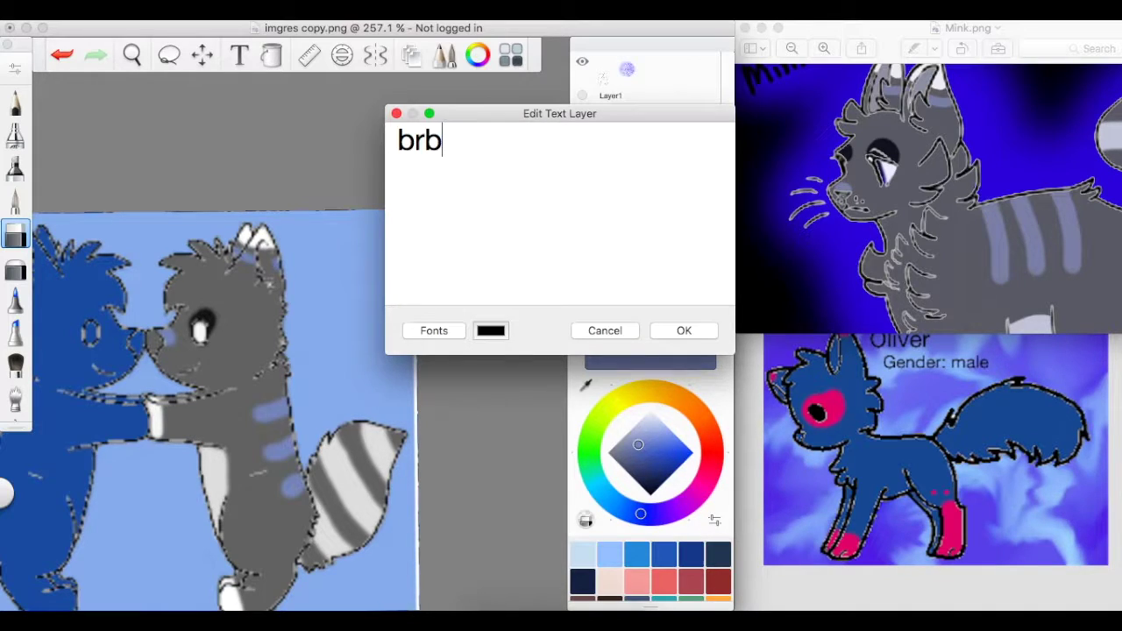
click(613, 331)
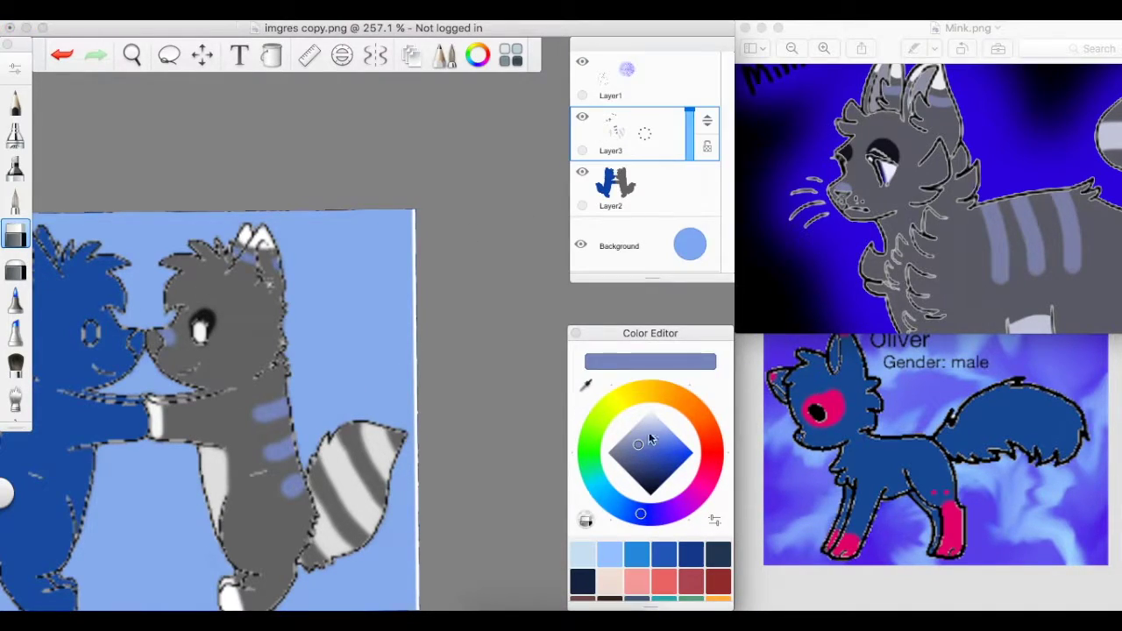
Step: Paint the right character's inner ear in pale lavender-grey with the Paintbrush at size 3.3 and clean its edges
drag(638, 440, 638, 428)
scroll(198, 211, up, 5)
key(super+b)
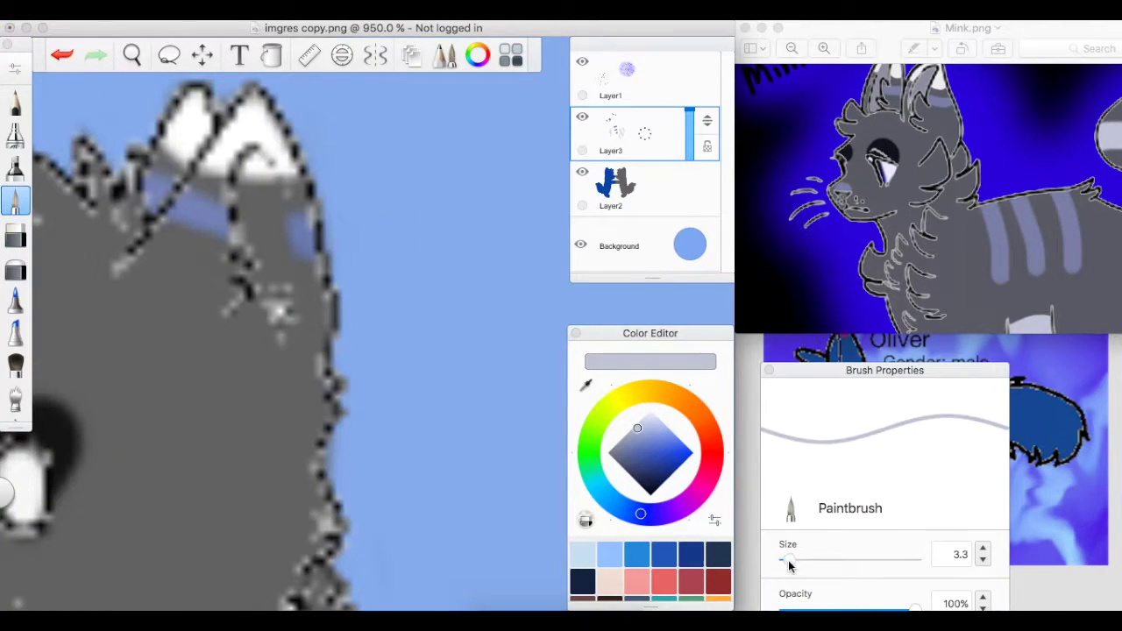
mouse_move(264, 226)
mouse_down()
mouse_move(258, 178)
mouse_move(271, 282)
mouse_up()
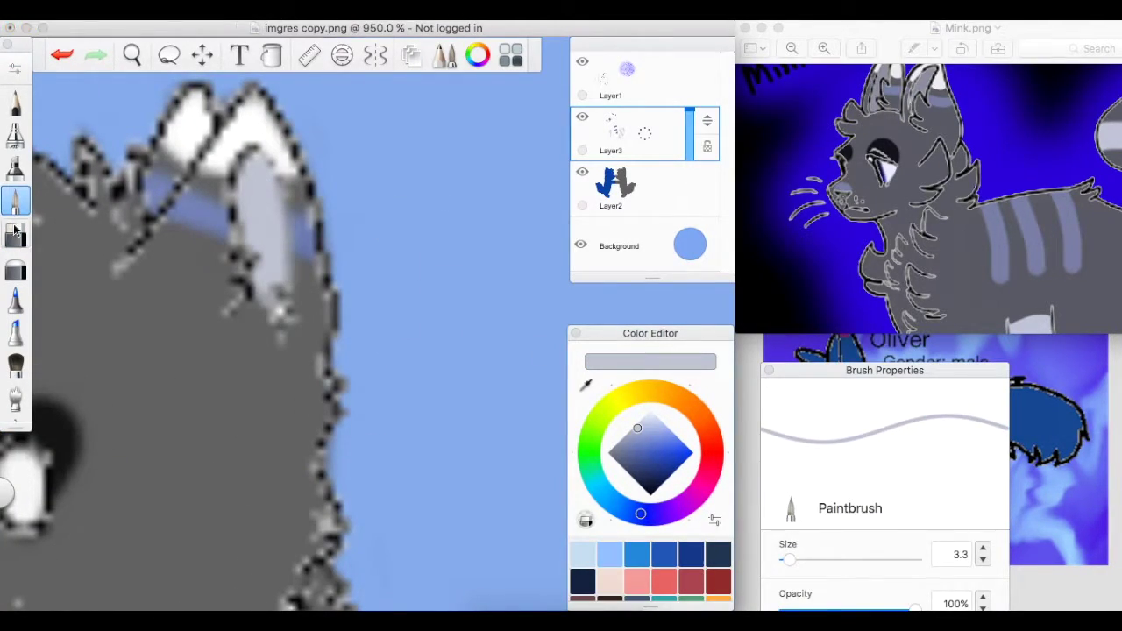
click(16, 230)
scroll(425, 339, down, 5)
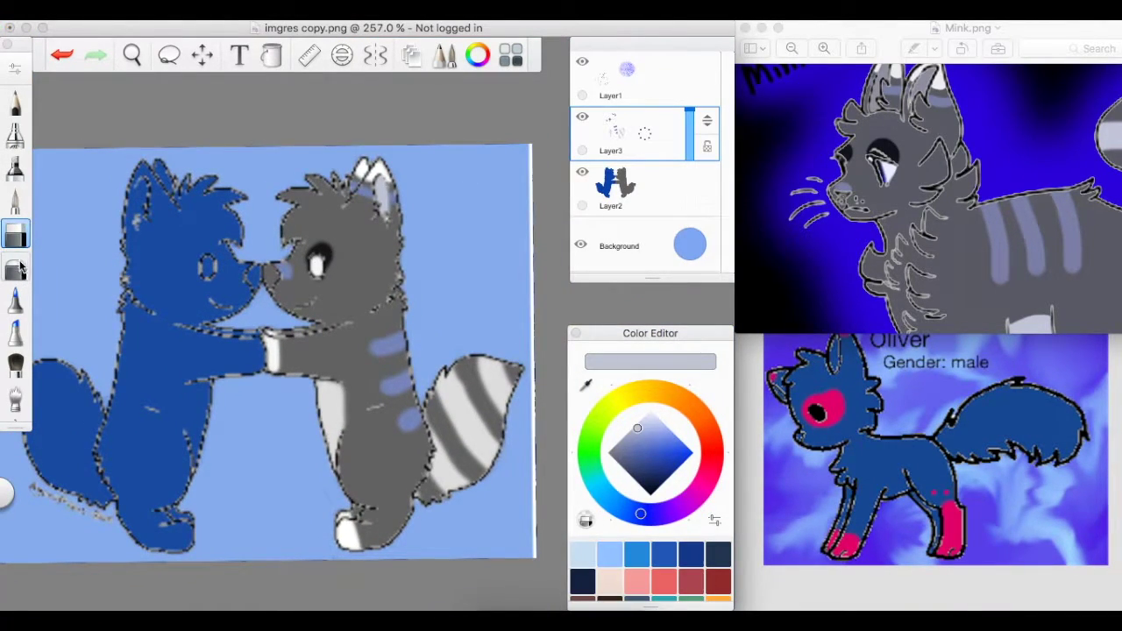
Step: Fit the whole Mink reference in its window and compare its markings with the right character
key(super+Tab)
key(super+9)
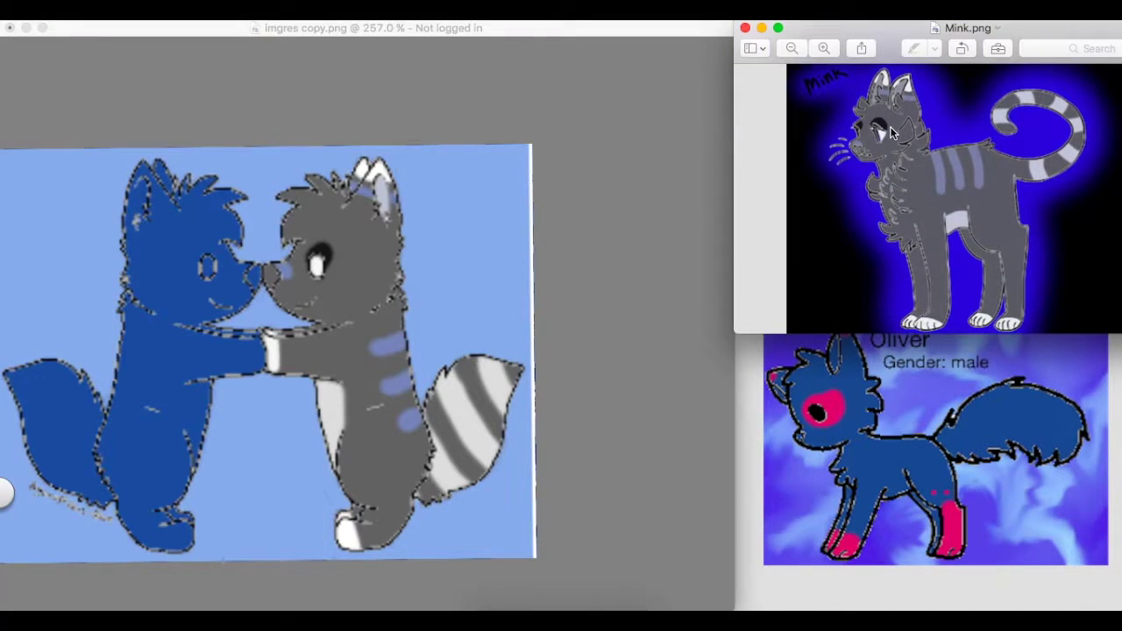
click(420, 182)
Step: Soften the right character's tail bands, back stripes, belly, wrist cuff and foot with Blur at size 10.0 and strength 3.7
click(15, 372)
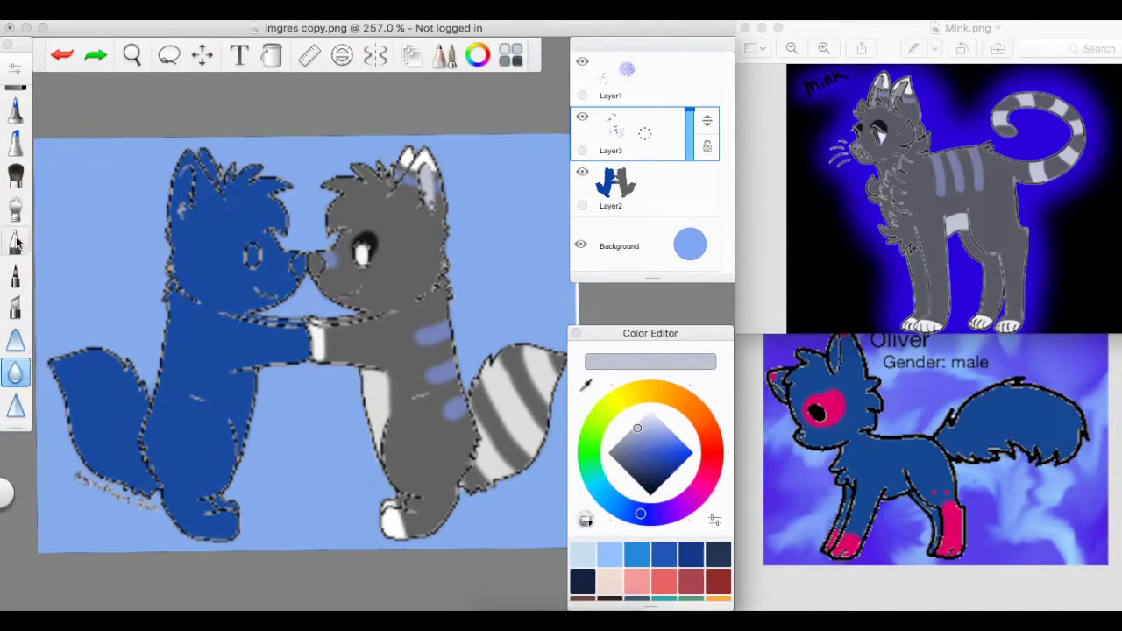
drag(796, 551, 789, 558)
mouse_move(491, 456)
mouse_down()
mouse_move(480, 387)
mouse_move(542, 484)
mouse_move(539, 353)
mouse_move(515, 453)
mouse_move(546, 327)
mouse_move(452, 414)
mouse_move(456, 449)
mouse_up()
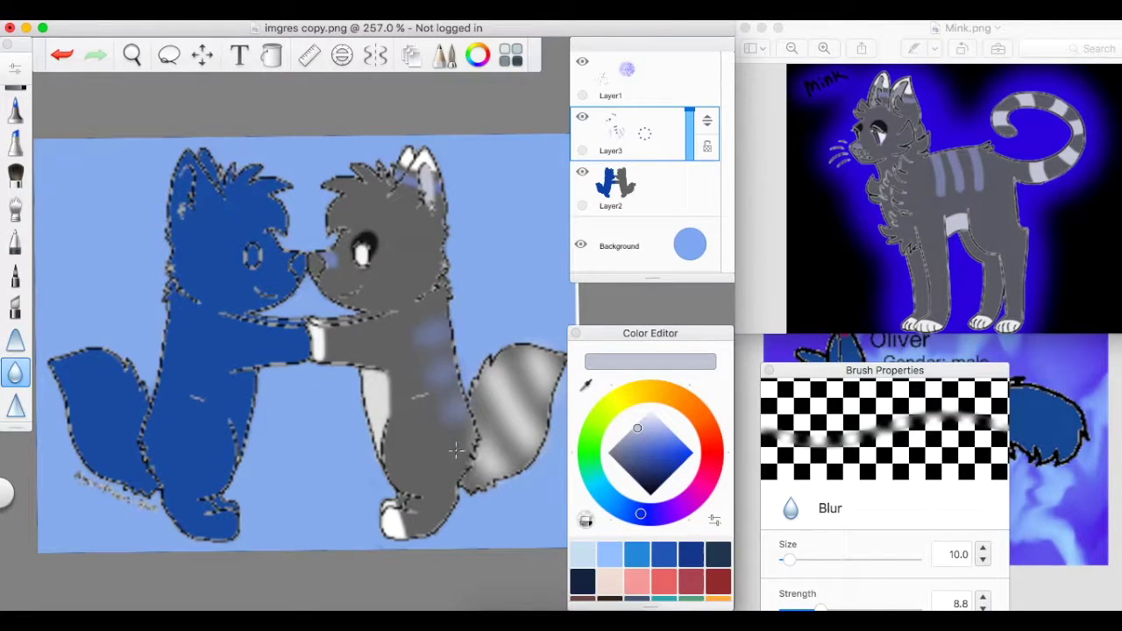
key(super+z)
drag(820, 609, 789, 609)
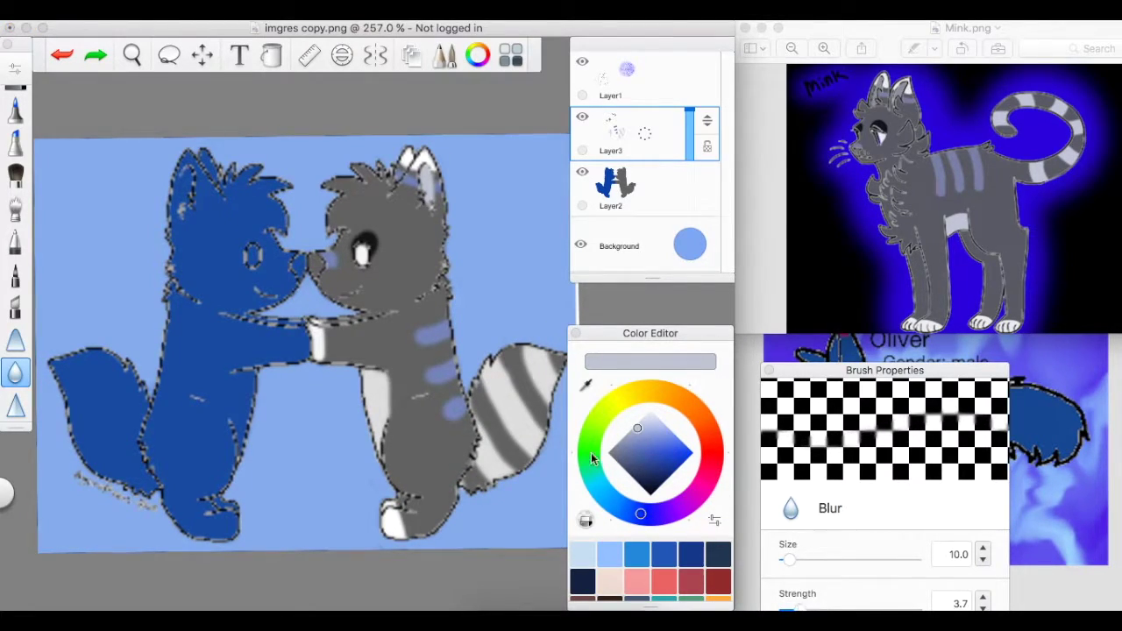
mouse_move(478, 465)
mouse_down()
mouse_move(531, 368)
mouse_move(541, 421)
mouse_up()
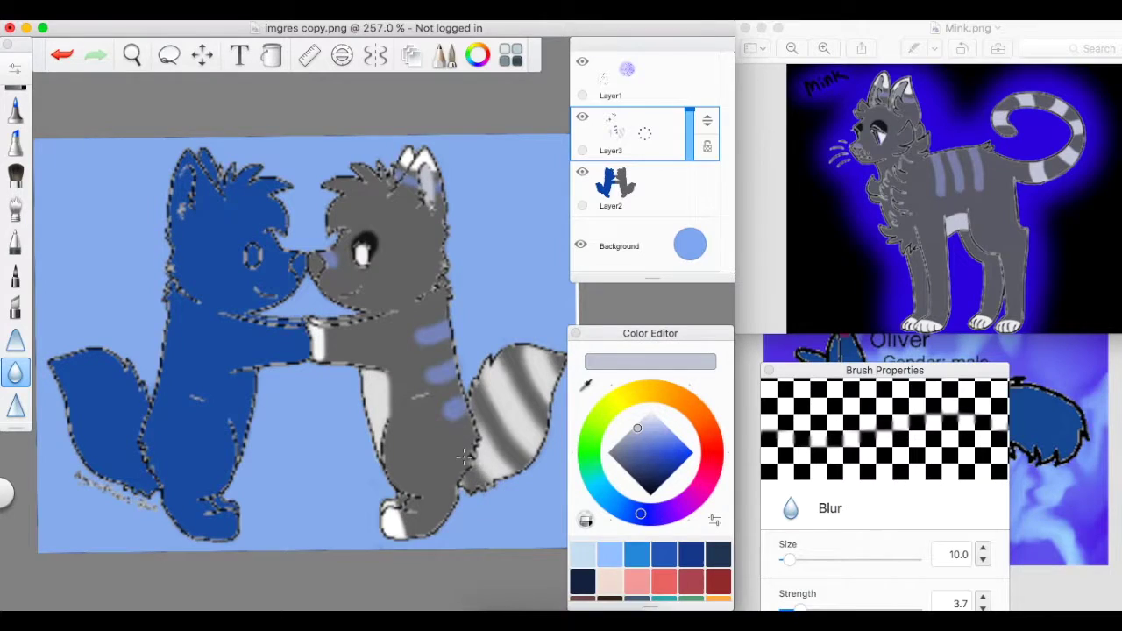
mouse_move(414, 536)
mouse_down()
mouse_move(388, 345)
mouse_move(413, 331)
mouse_up()
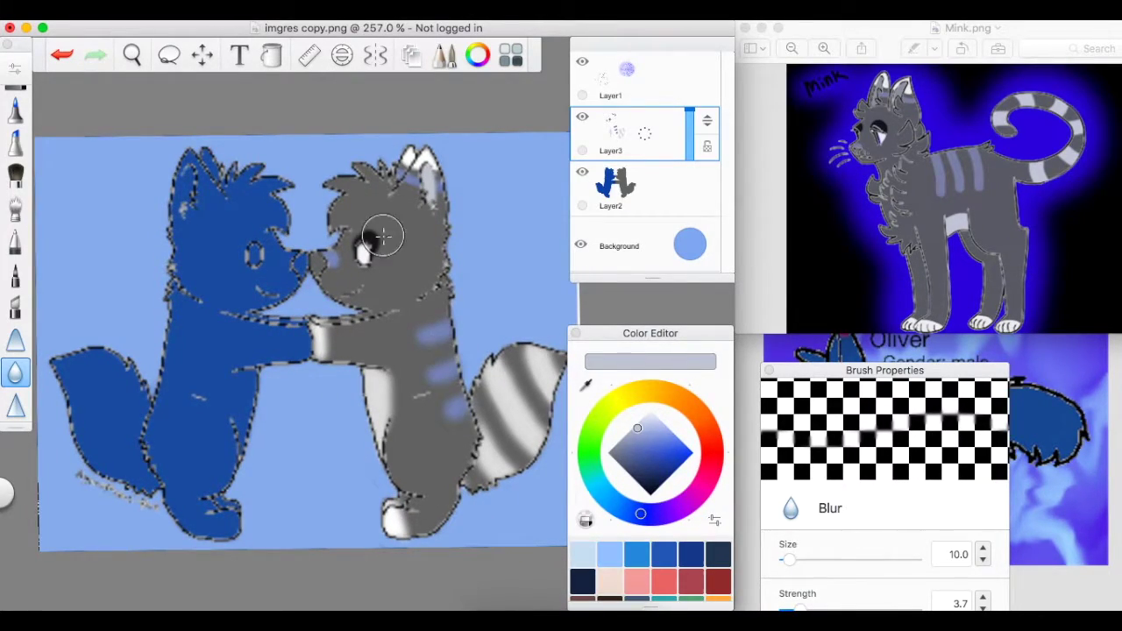
Step: Undo the last blur on the head, set the Blur size to 2.0 and soften the dark patch around the right character's eye
key(super+z)
scroll(427, 167, up, 5)
scroll(426, 168, down, 3)
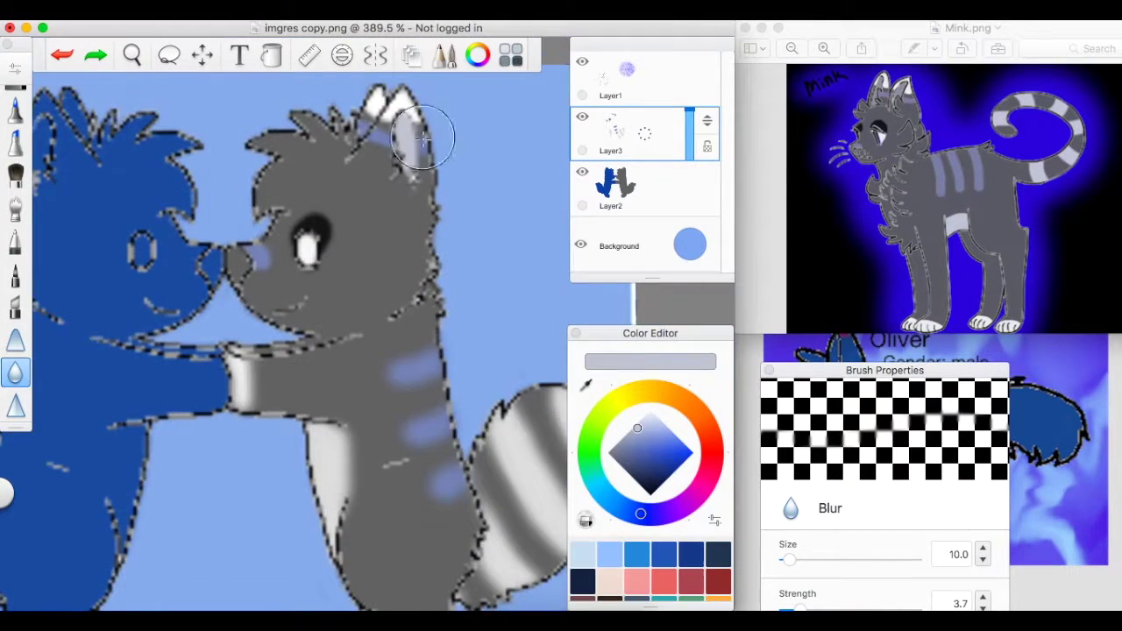
drag(790, 568, 785, 561)
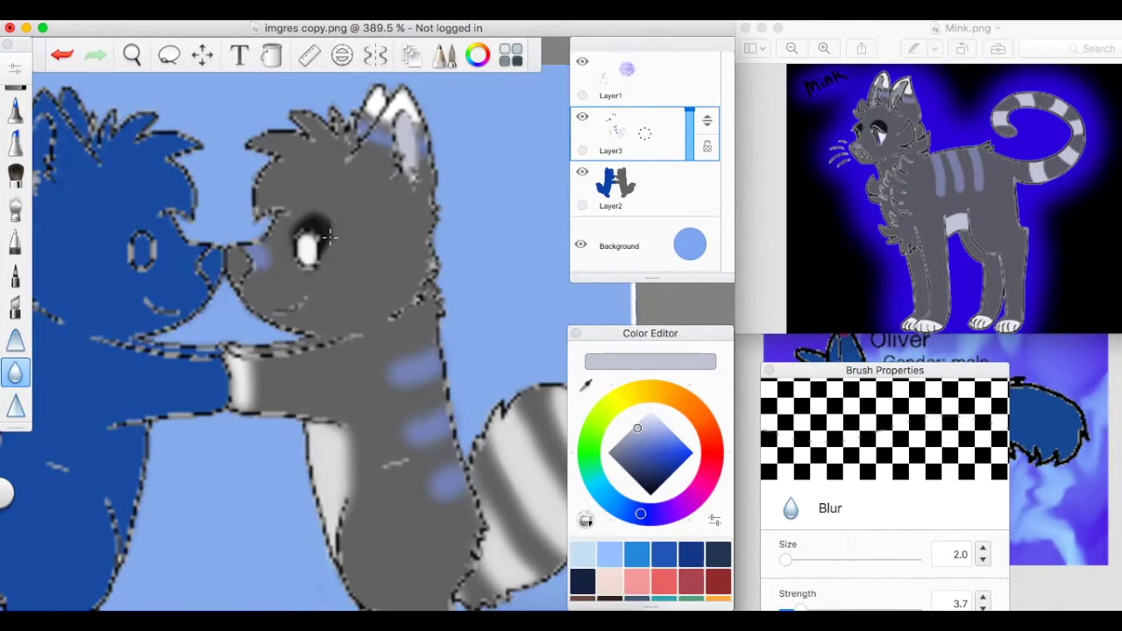
scroll(376, 237, down, 3)
scroll(381, 292, up, 2)
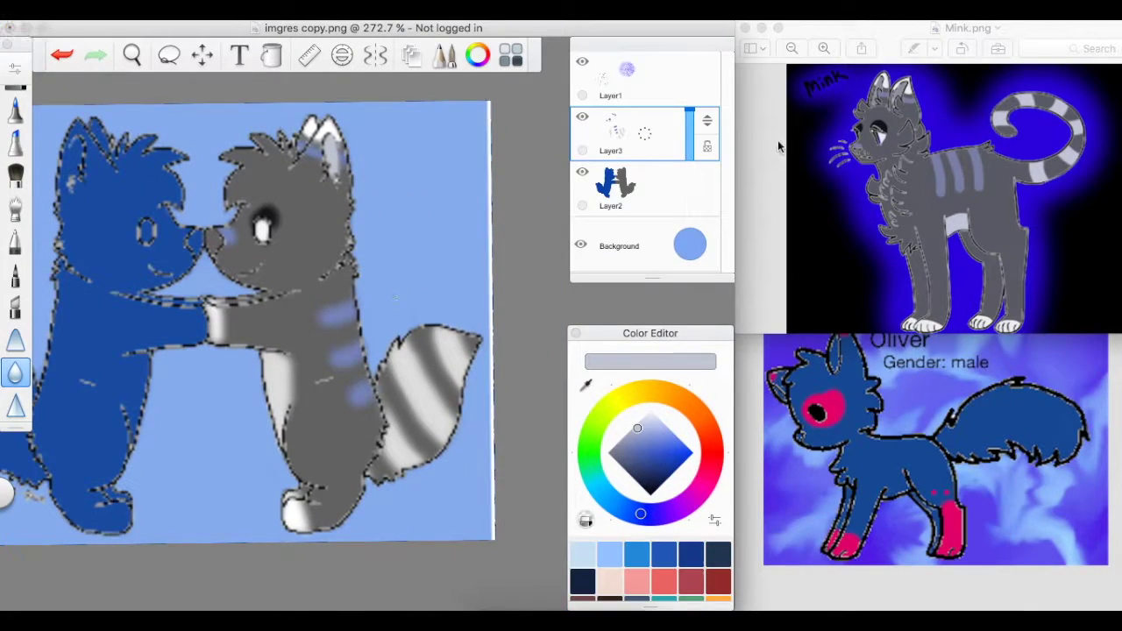
Step: Merge the finished markings of Layer3 into the base colours on Layer2, keeping an empty layer above for new markings
scroll(395, 263, left, 2)
click(641, 136)
click(648, 176)
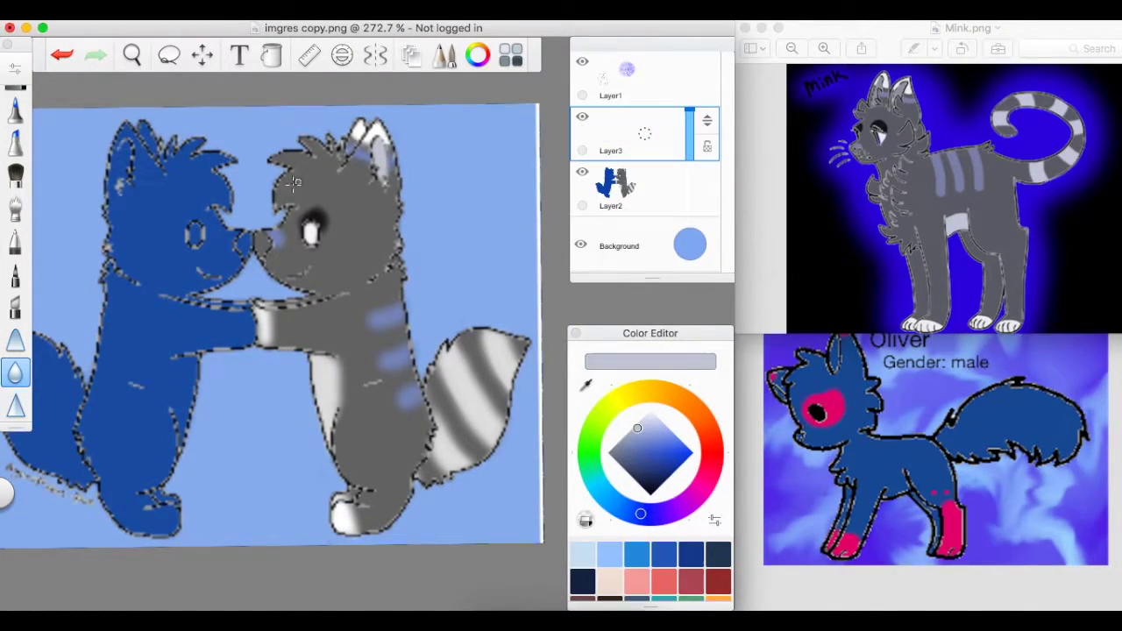
Step: Set the paint colour to the vivid pink of Oliver's markings and the Paintbrush size to 8.5
scroll(342, 173, left, 2)
click(445, 55)
click(579, 220)
click(688, 450)
click(679, 452)
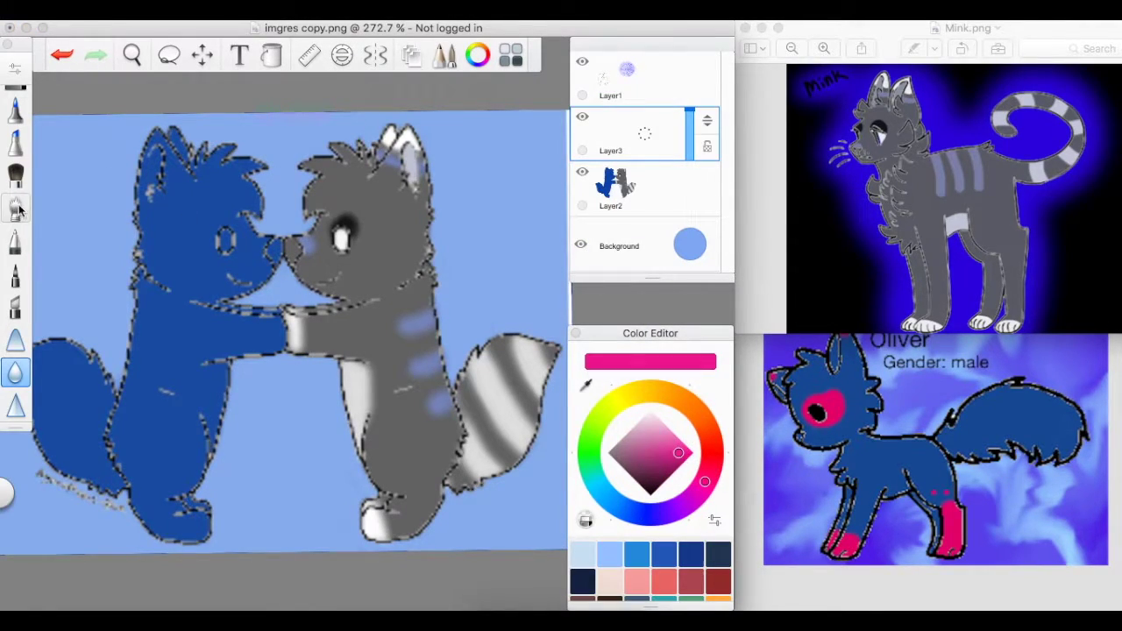
double_click(15, 201)
drag(838, 362, 593, 327)
mouse_move(619, 409)
mouse_down()
mouse_move(614, 421)
mouse_move(633, 407)
mouse_move(610, 420)
mouse_up()
scroll(561, 535, down, 2)
click(542, 545)
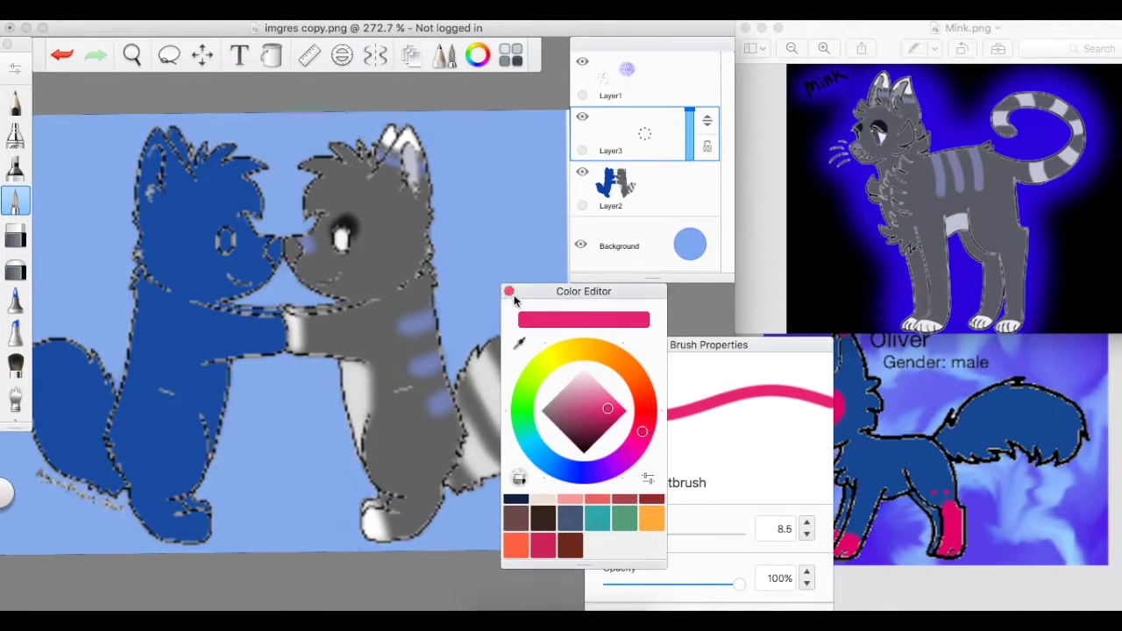
click(591, 334)
drag(595, 297, 664, 298)
Step: Paint pink markings around the left character's eye and on the ear tips, wrist and hind foot
click(233, 241)
mouse_move(225, 244)
mouse_down()
mouse_move(209, 227)
mouse_move(225, 242)
mouse_up()
drag(150, 128, 180, 125)
drag(263, 315, 267, 345)
mouse_move(141, 465)
mouse_down()
mouse_move(175, 526)
mouse_move(144, 501)
mouse_up()
Step: Erase the pink spilling outside the left character's wrist and ear tips and the pink inside the eye
key(e)
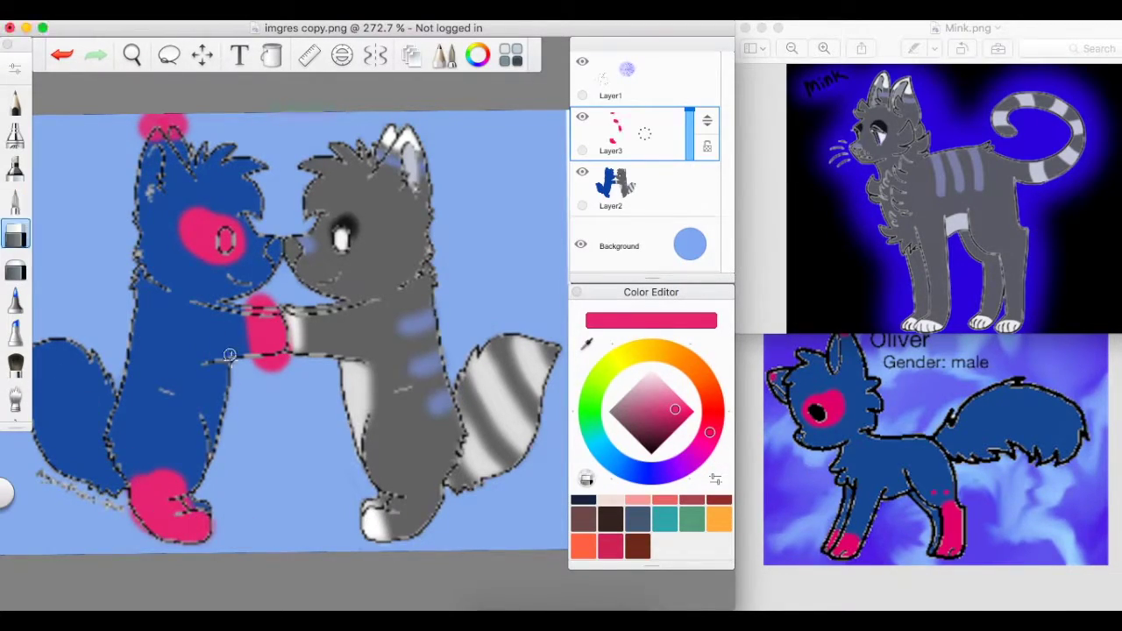
scroll(275, 362, up, 2)
mouse_move(300, 296)
mouse_down()
mouse_move(296, 347)
mouse_move(249, 351)
mouse_up()
drag(270, 247, 219, 235)
scroll(201, 210, up, 3)
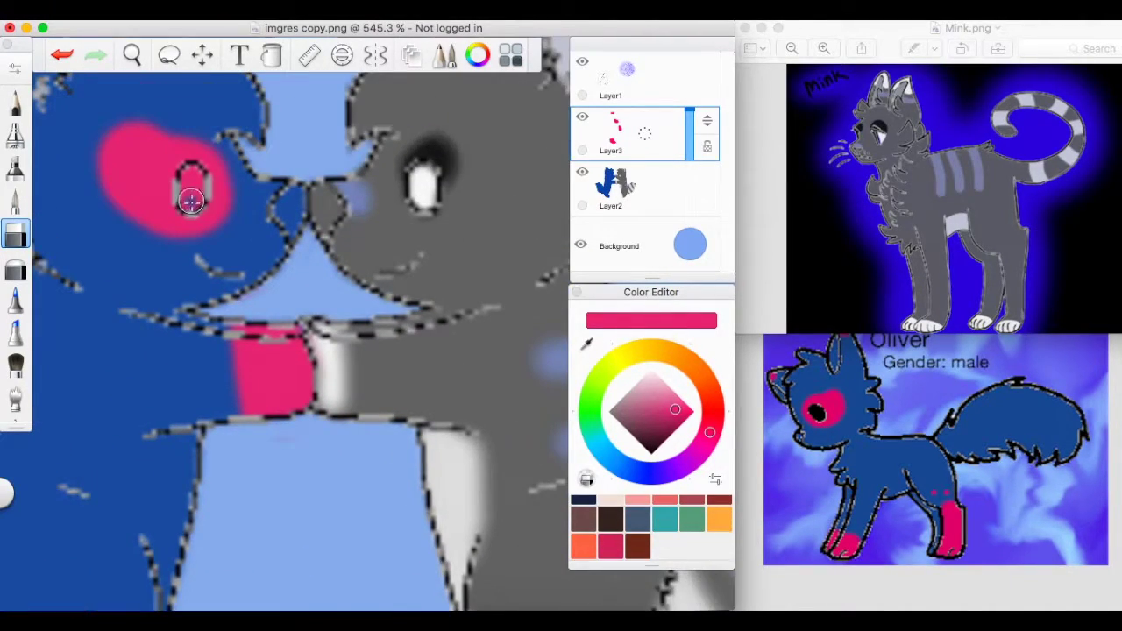
scroll(200, 186, up, 5)
mouse_move(166, 122)
mouse_down()
mouse_move(228, 149)
mouse_move(190, 97)
mouse_move(197, 127)
mouse_move(231, 152)
mouse_up()
key(super+z)
scroll(290, 333, down, 5)
scroll(307, 351, up, 5)
Step: Dab small pink dots on the left character's leg above the pink hind foot, undoing a misplaced one
click(15, 199)
click(308, 338)
key(super+z)
click(306, 290)
click(306, 380)
Step: Try to move one of the pink leg dots with a lasso selection
key(l)
mouse_move(326, 344)
mouse_down()
mouse_move(351, 293)
mouse_move(295, 351)
mouse_move(187, 303)
mouse_up()
click(187, 303)
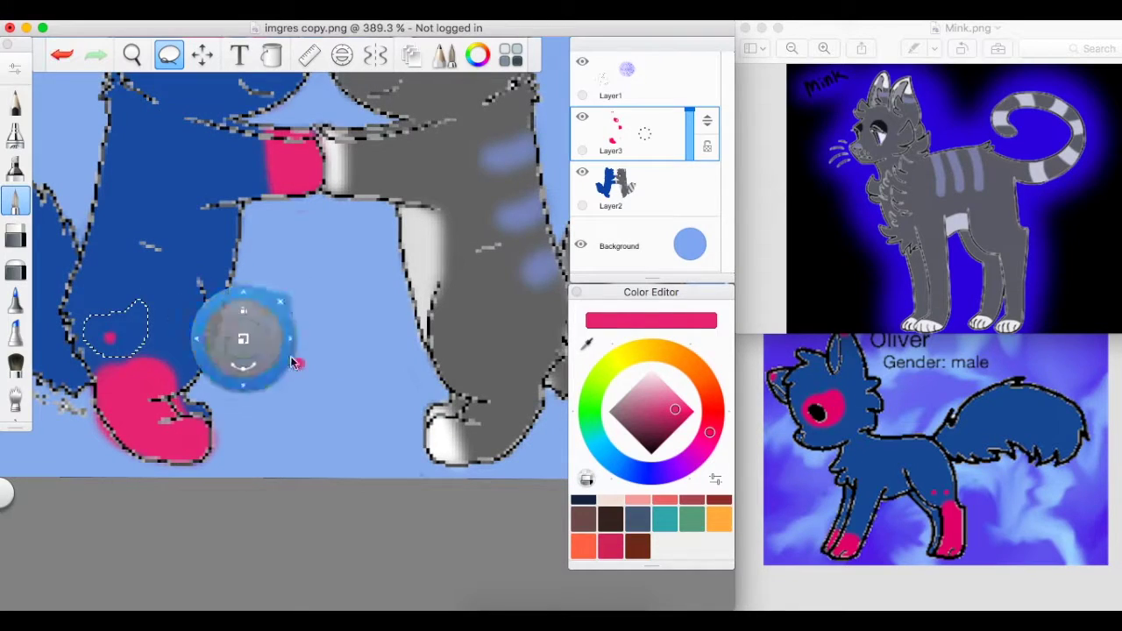
key(super+z)
key(super+z)
Step: Complete the pair of pink dots above the left character's hind foot and erase the pink outside the foot's outline
click(146, 286)
key(e)
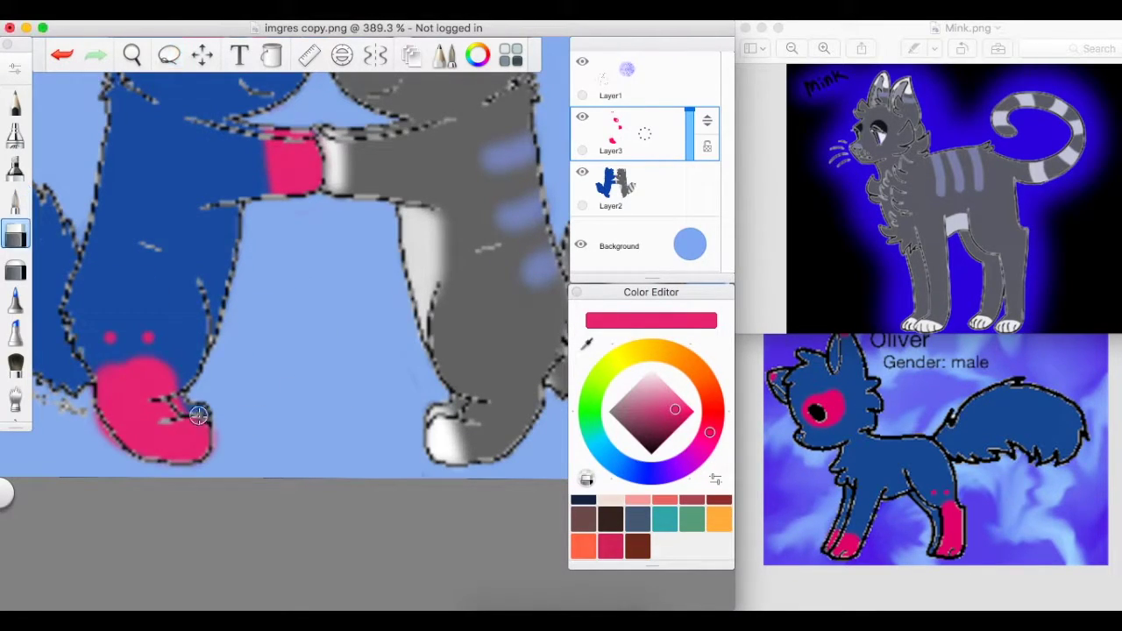
scroll(114, 447, down, 5)
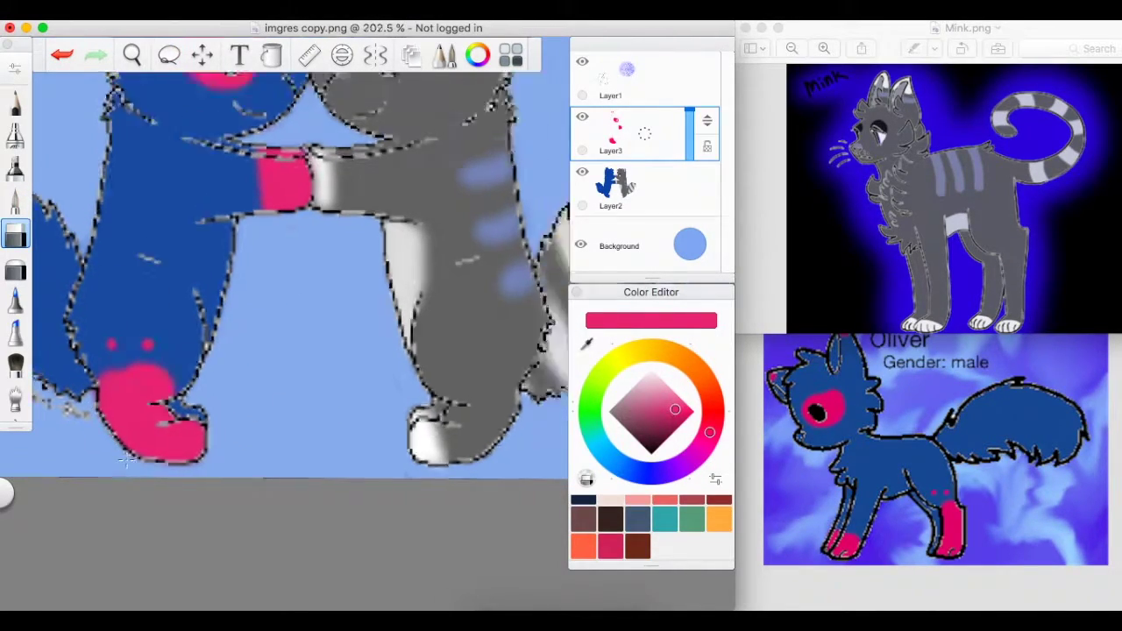
Step: Switch the Paintbrush to a near-white colour and fill in the left character's eye
click(15, 200)
scroll(3, 207, up, 5)
click(14, 67)
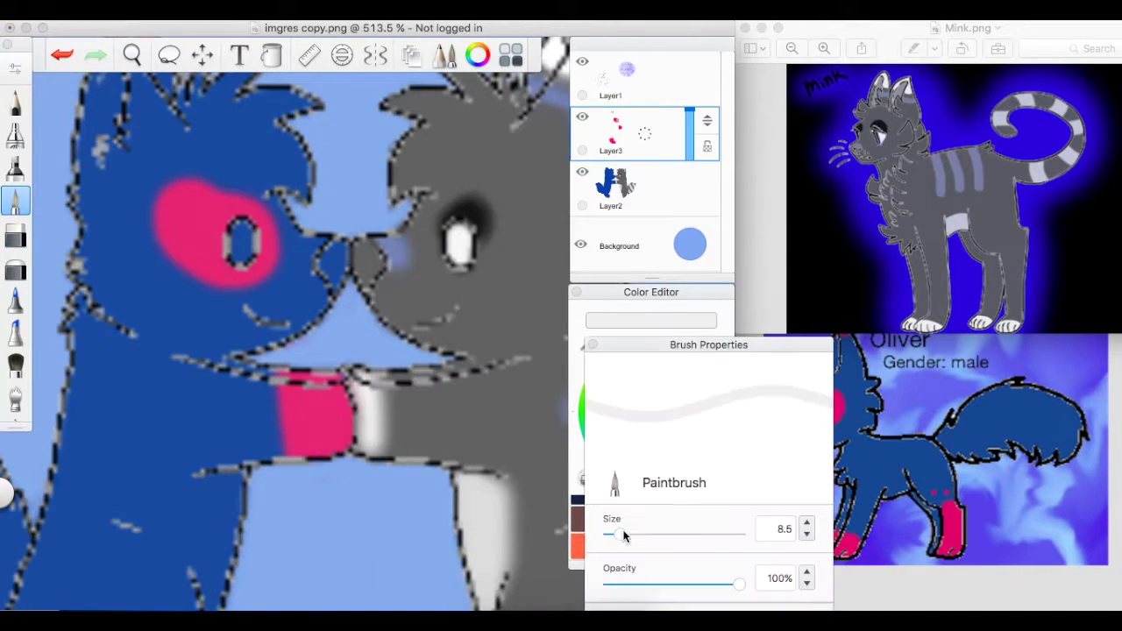
click(593, 346)
scroll(395, 255, up, 4)
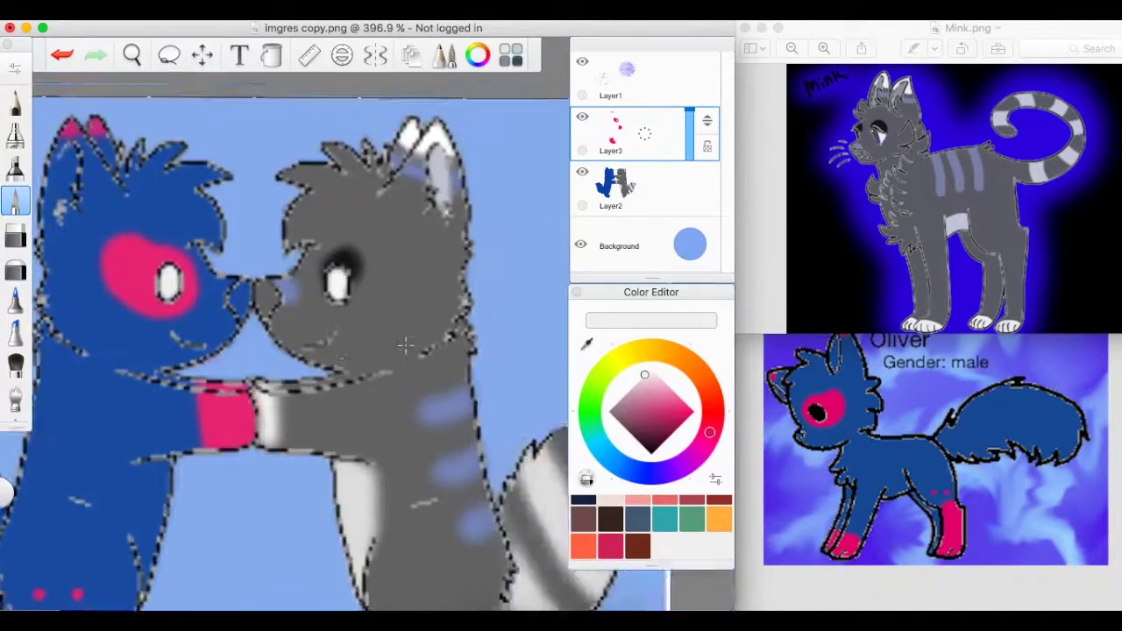
scroll(364, 221, up, 1)
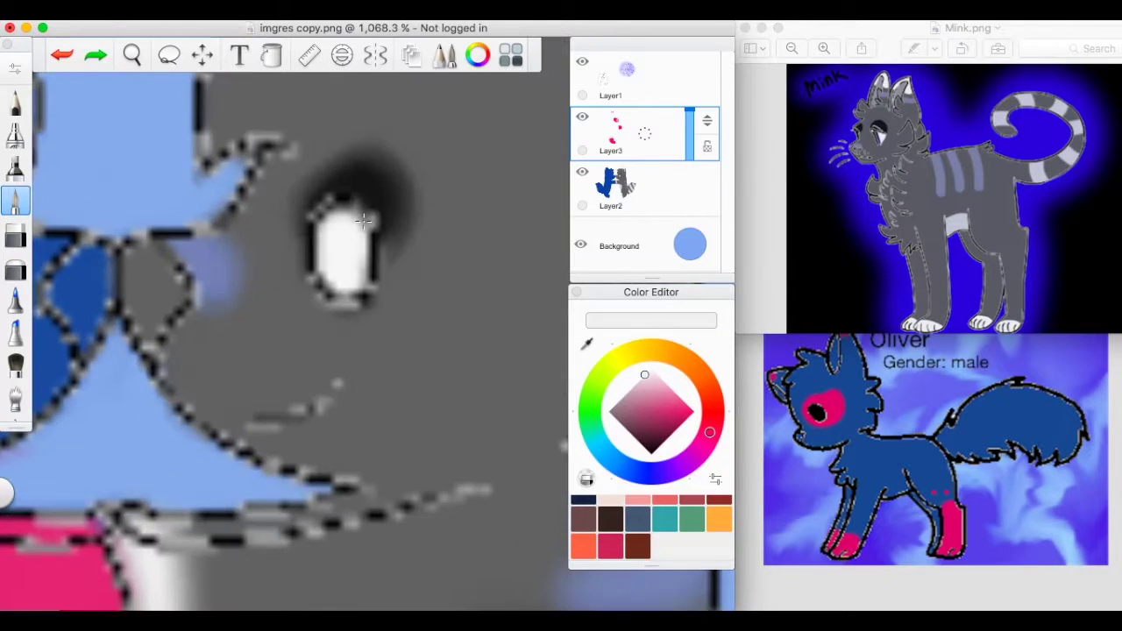
Step: Shrink an ellipse guide and position it over the right character's eye, adjusting the Paintbrush to a very fine size
click(342, 54)
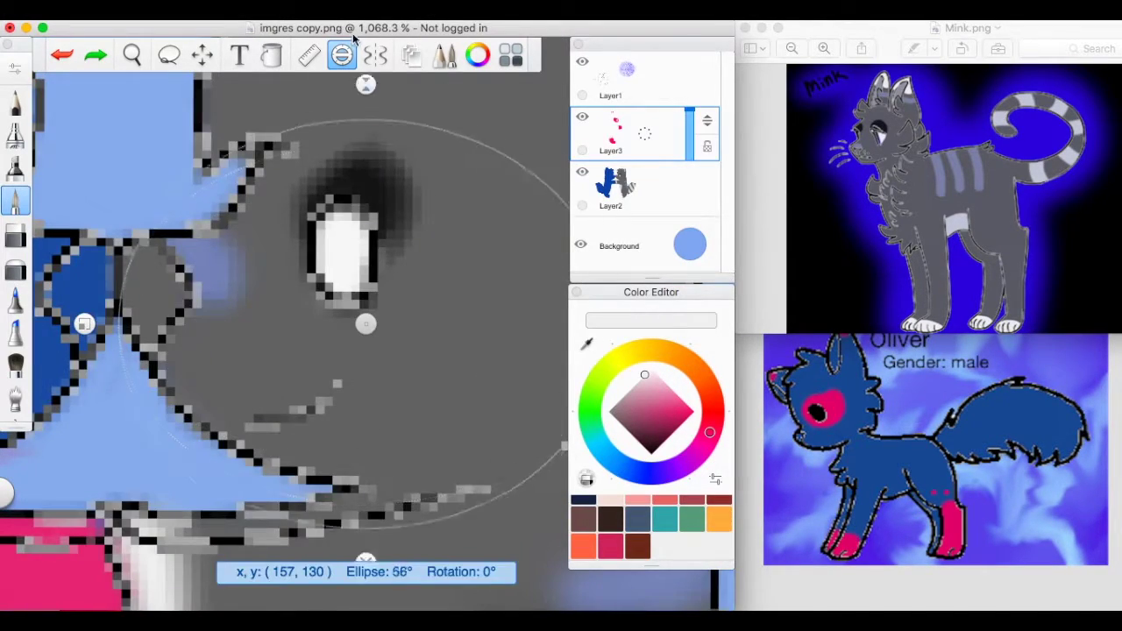
mouse_move(339, 318)
mouse_down()
mouse_move(326, 309)
mouse_move(316, 249)
mouse_up()
key(super+alt+b)
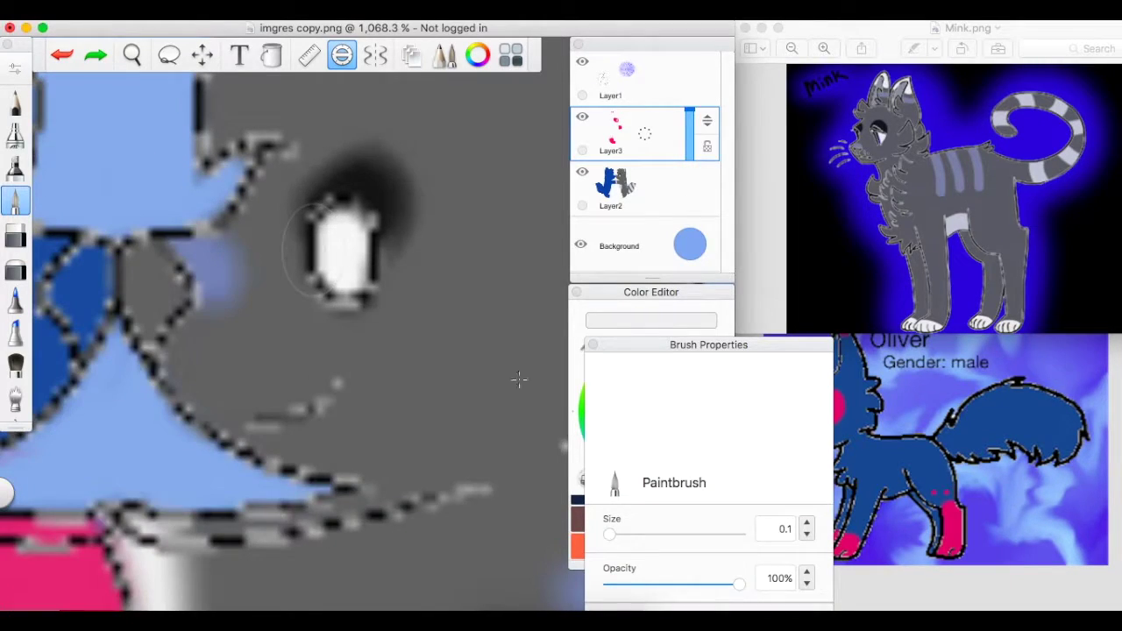
drag(616, 534, 611, 537)
key(super+alt+b)
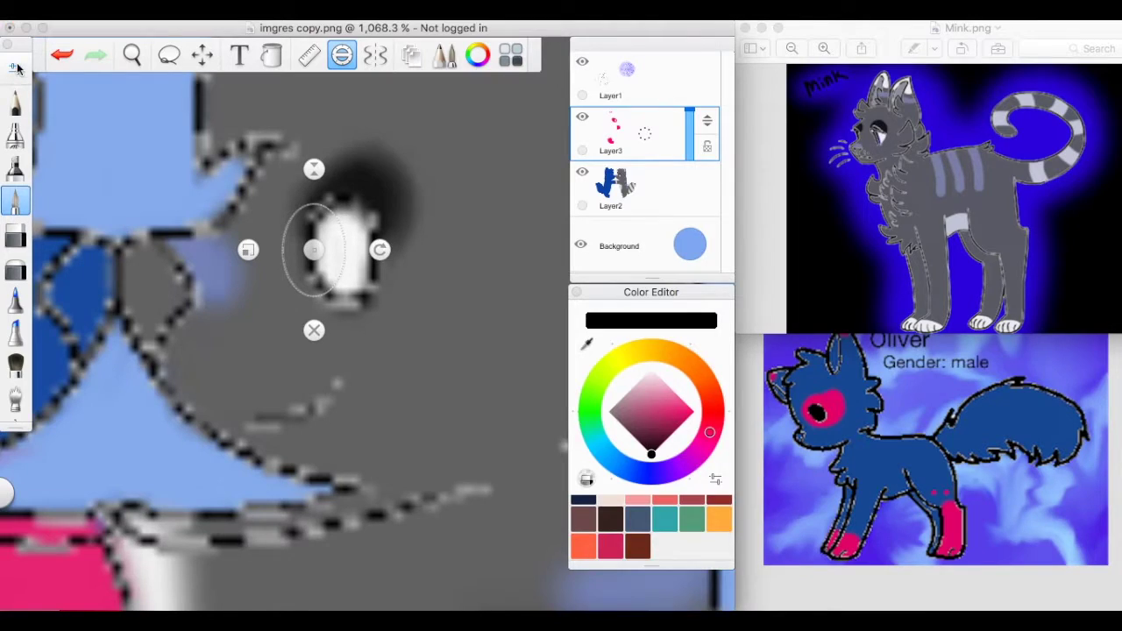
Step: Trace a black iris curve along the guide in the right character's eye on Layer1, using the Paintbrush at size 0.7
key(super+alt+b)
mouse_move(314, 203)
mouse_down()
mouse_move(347, 255)
mouse_move(324, 303)
mouse_move(281, 228)
mouse_move(347, 263)
mouse_move(316, 298)
mouse_up()
key(super+z)
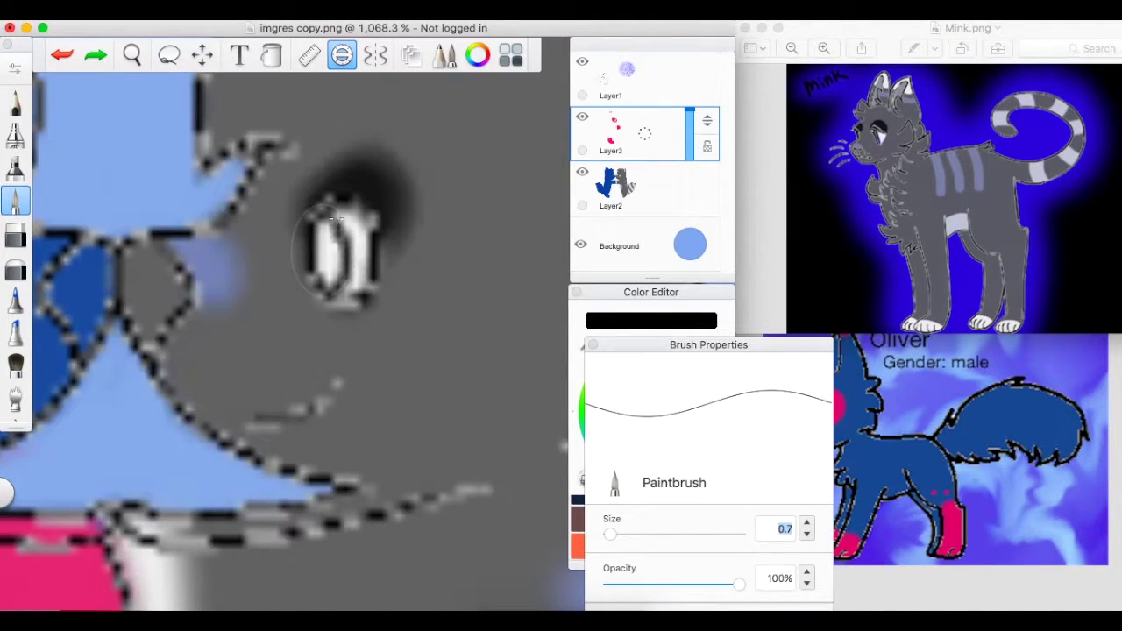
key(super+z)
click(627, 79)
mouse_move(320, 208)
mouse_down()
mouse_move(351, 255)
mouse_move(337, 298)
mouse_move(307, 230)
mouse_up()
Step: Draw the matching black iris outline in the left character's eye, undoing stray curves and turning off the ellipse guide
scroll(162, 404, right, 5)
scroll(162, 404, left, 1)
drag(215, 188, 233, 289)
key(super+z)
mouse_move(210, 193)
mouse_down()
mouse_move(201, 255)
mouse_move(188, 202)
mouse_up()
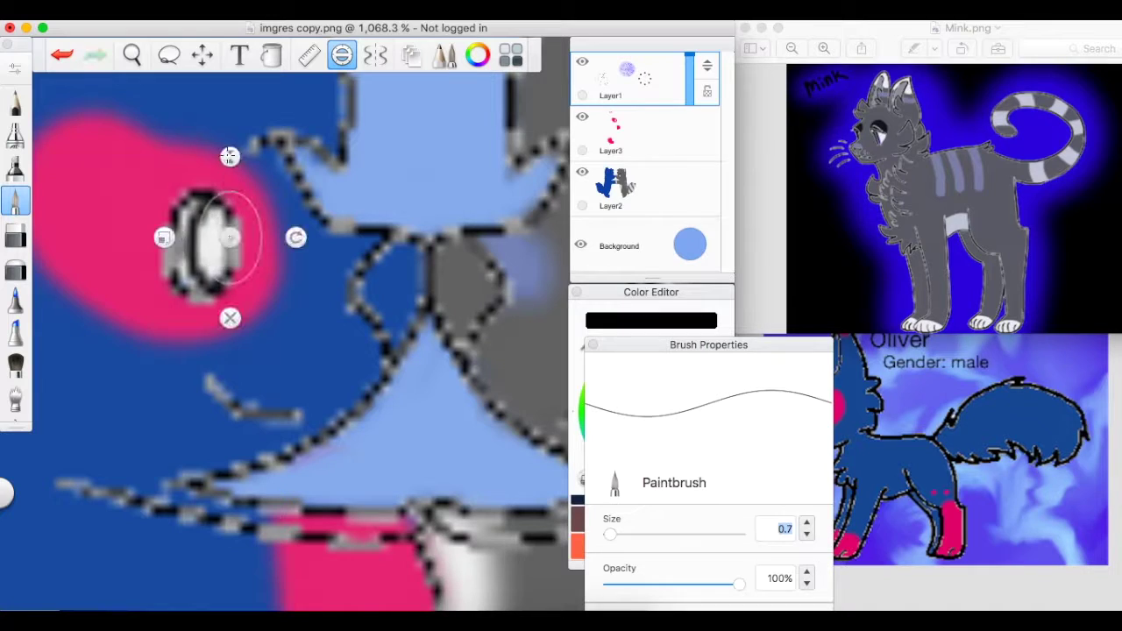
scroll(377, 326, down, 5)
key(super+z)
click(342, 54)
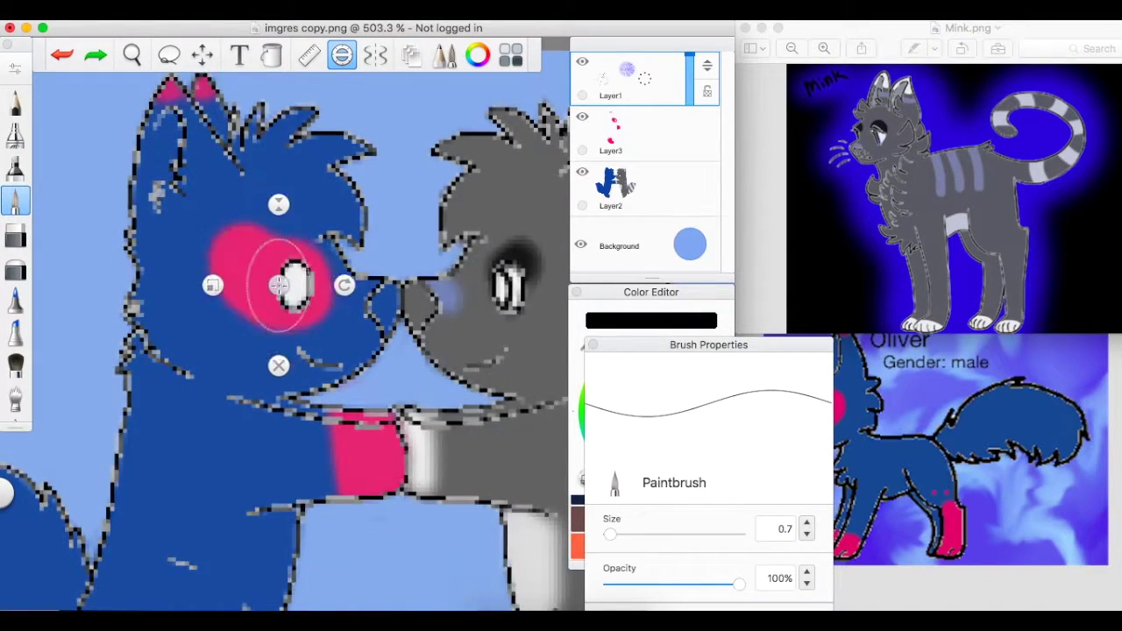
scroll(277, 290, up, 5)
mouse_move(349, 235)
mouse_down()
mouse_move(386, 294)
mouse_move(347, 234)
mouse_up()
scroll(468, 351, down, 6)
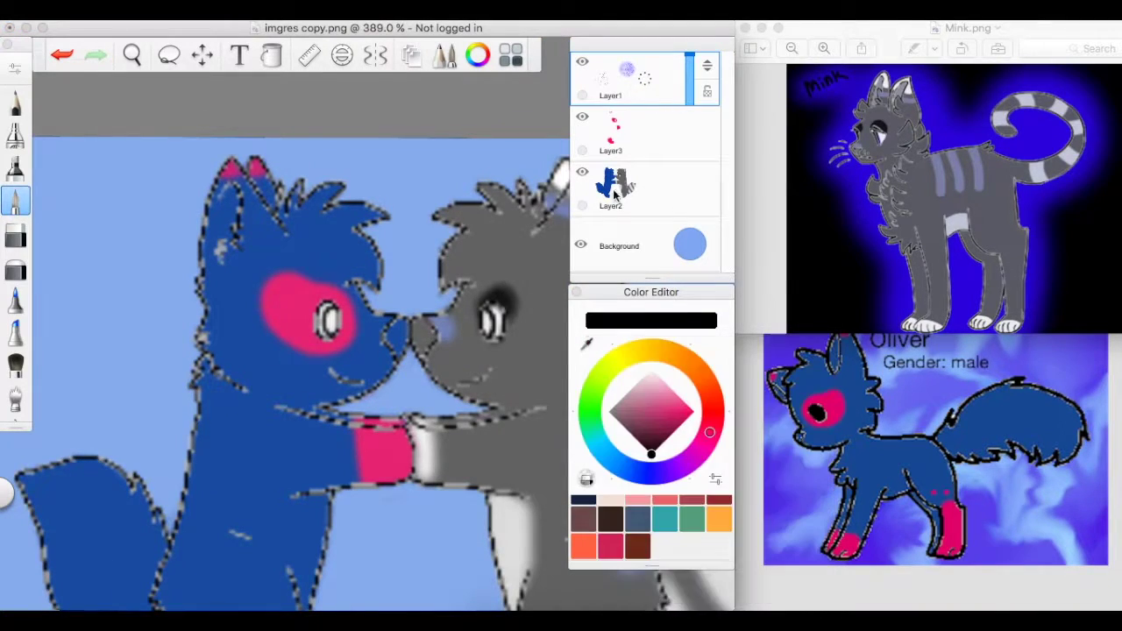
Step: Check Mink's eye up close in the Mink.png reference and fill the right character's iris with bright blue on Layer3
click(614, 132)
scroll(526, 318, up, 6)
click(936, 270)
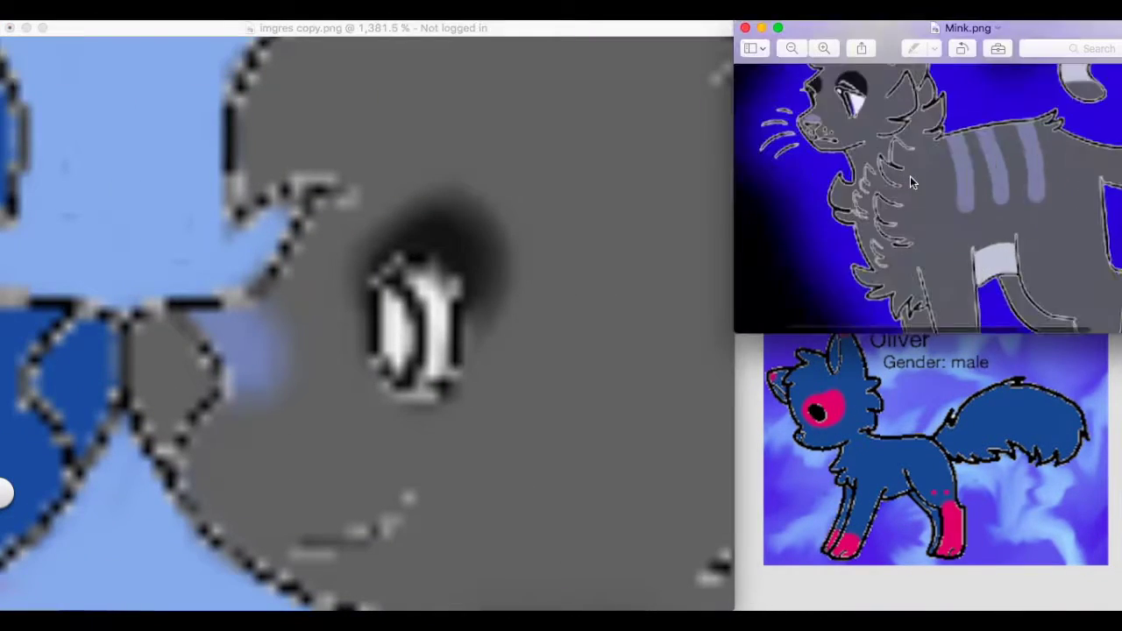
scroll(910, 176, up, 3)
click(368, 213)
key(super+z)
drag(669, 430, 683, 415)
mouse_move(390, 294)
mouse_down()
mouse_move(385, 364)
mouse_move(399, 333)
mouse_move(388, 305)
mouse_up()
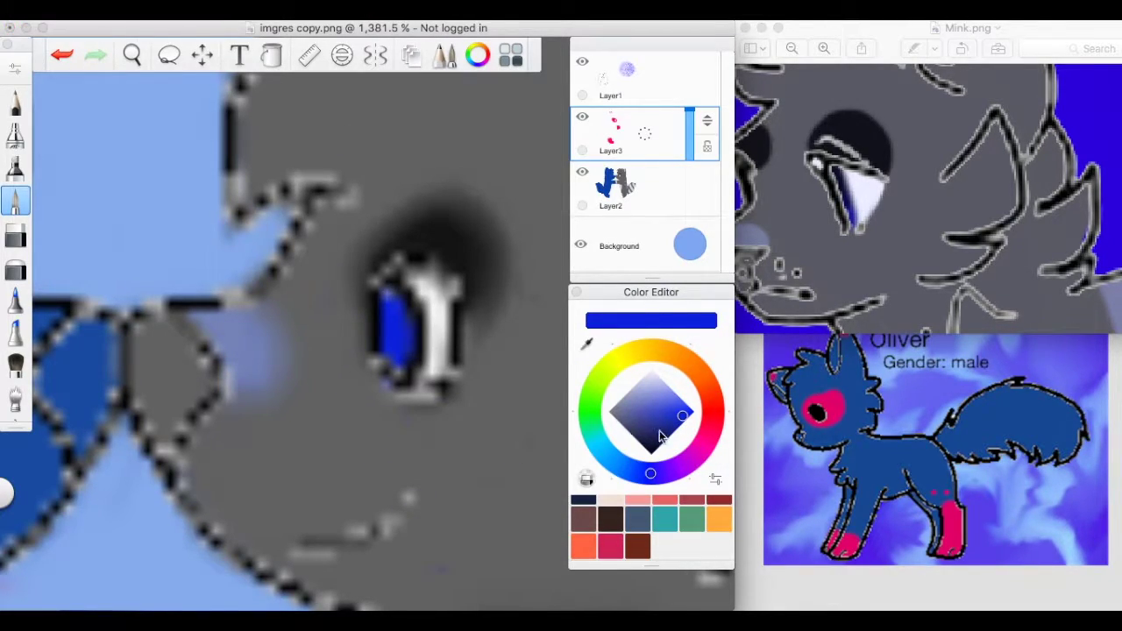
Step: Shade the upper part of the right character's blue iris in dark navy with a finer Paintbrush, undoing unsuitable shades
drag(662, 439, 668, 433)
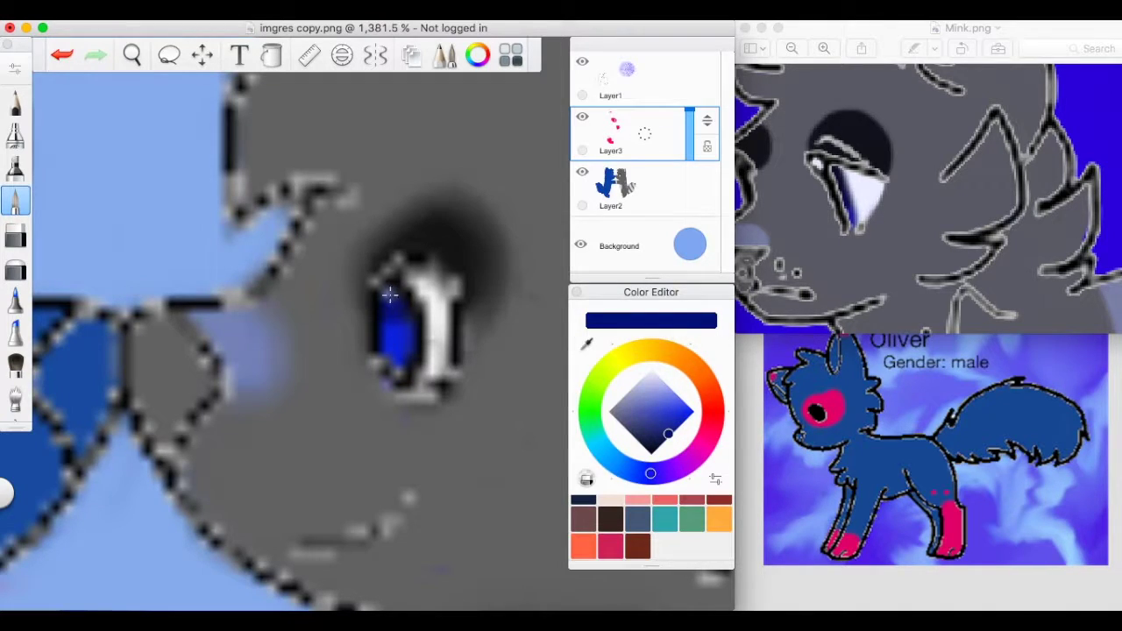
click(677, 427)
key(super+z)
drag(679, 423, 706, 410)
key(super+z)
click(15, 68)
drag(626, 526, 614, 533)
drag(386, 290, 386, 346)
mouse_move(355, 263)
mouse_down()
mouse_move(383, 295)
mouse_move(356, 293)
mouse_move(386, 388)
mouse_up()
Step: Soften the right character's blue iris shading using Blur at size 2.0 and strength 0.5
click(15, 235)
key(super+z)
click(15, 373)
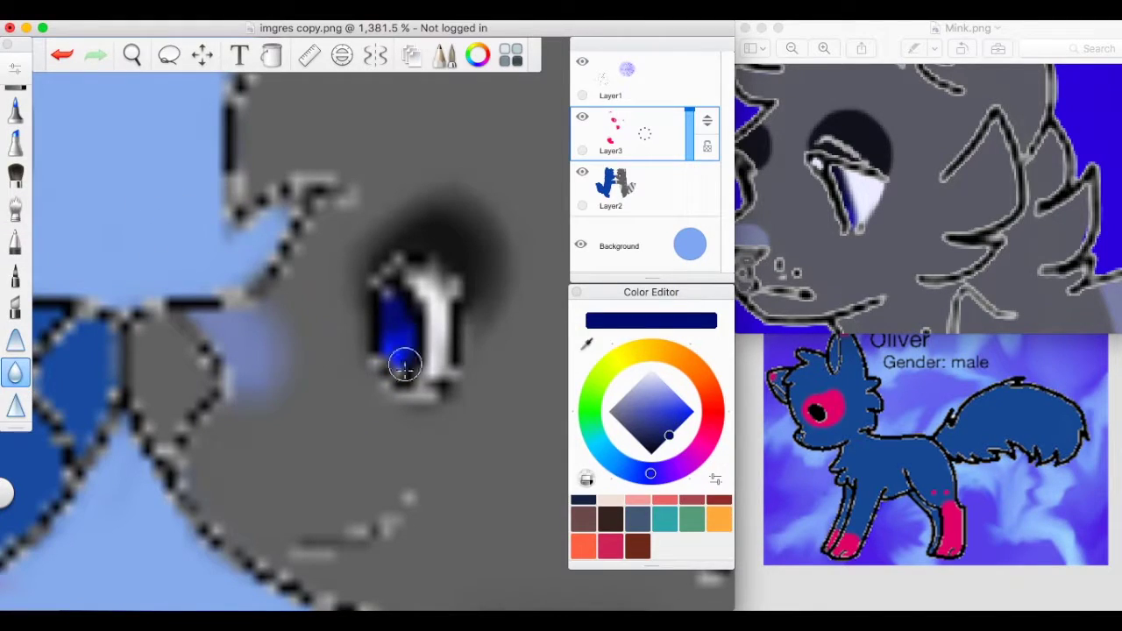
key(super+b)
mouse_move(435, 322)
mouse_down()
mouse_move(381, 333)
mouse_move(438, 333)
mouse_up()
scroll(465, 346, down, 5)
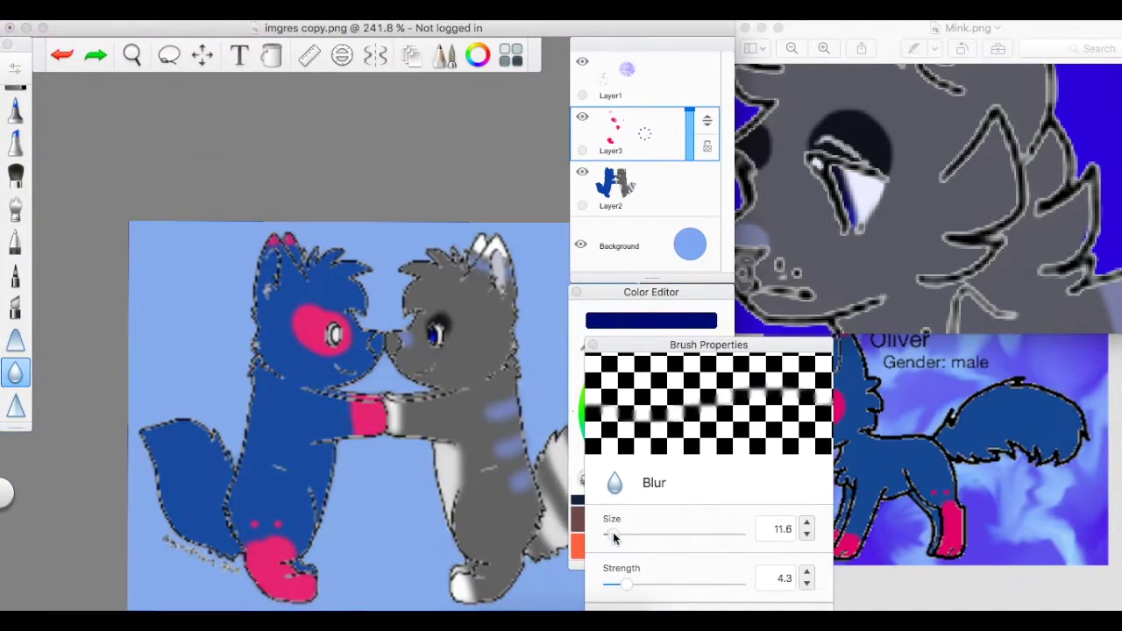
scroll(613, 538, up, 5)
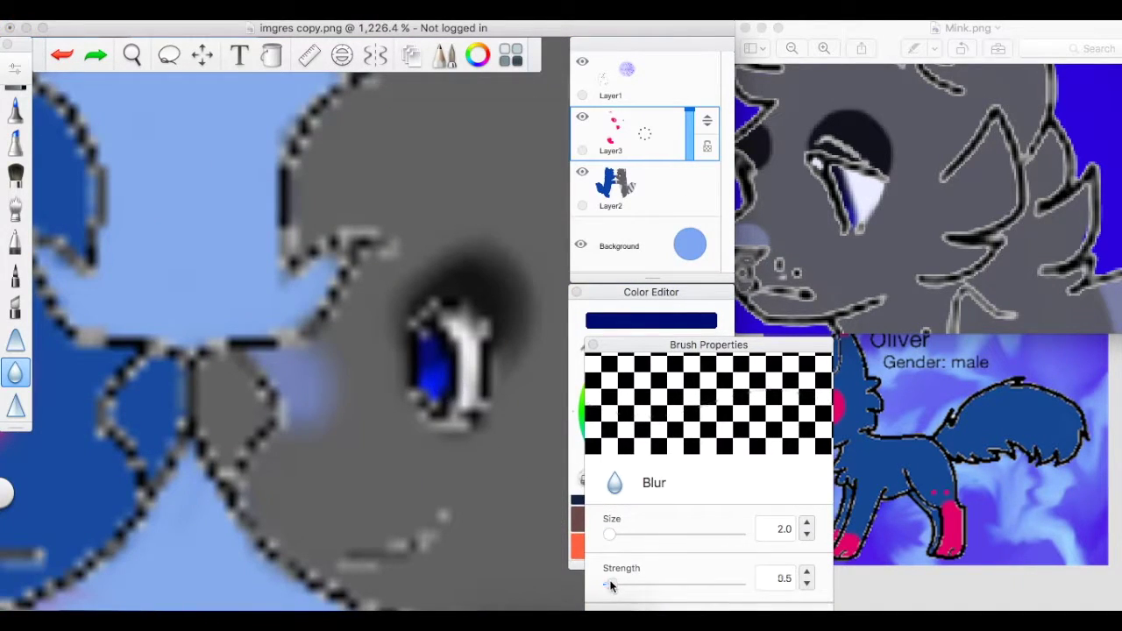
scroll(494, 327, up, 4)
scroll(493, 328, down, 3)
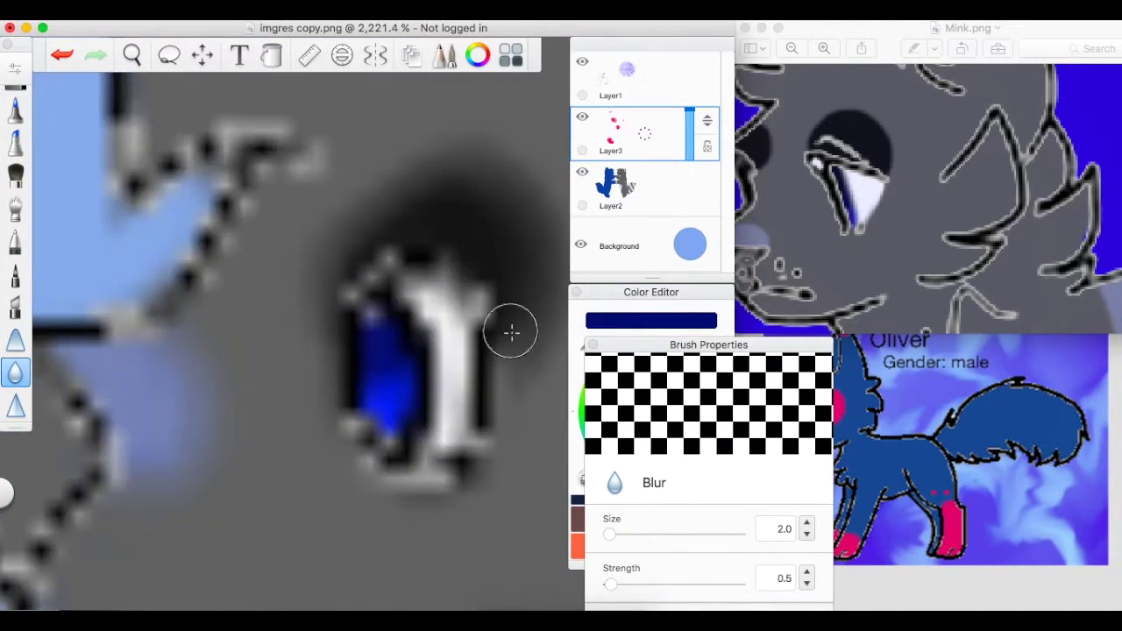
Step: Hide Layer2 to erase stray paint around the right character's iris with the Hard Eraser, and show the layer again
click(582, 172)
click(16, 169)
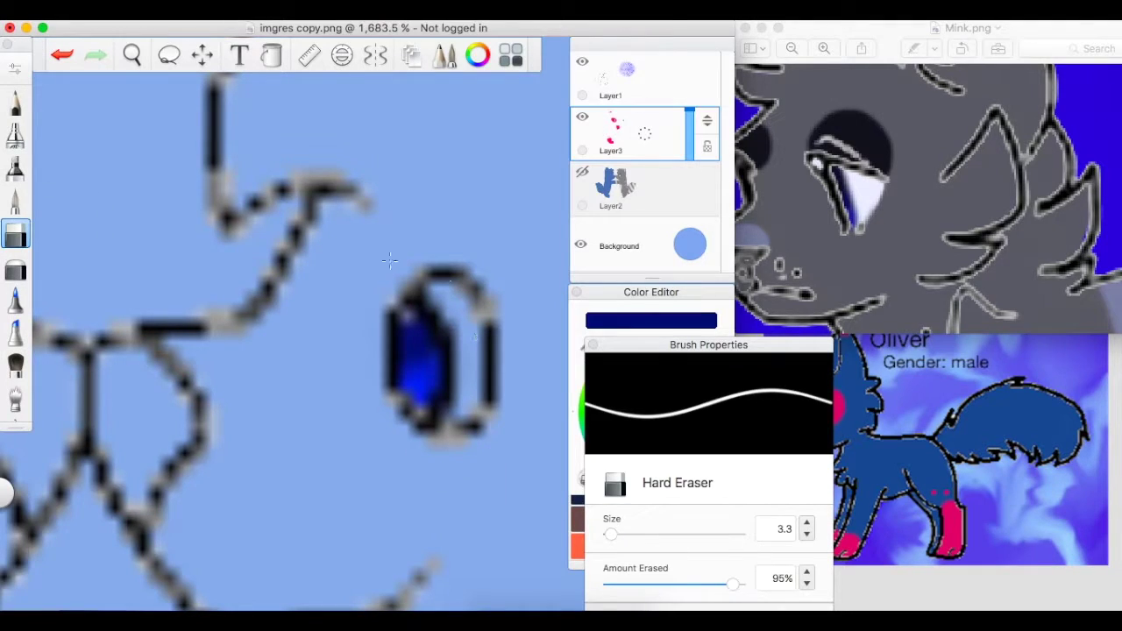
click(593, 345)
click(582, 172)
scroll(338, 260, down, 3)
scroll(337, 260, up, 5)
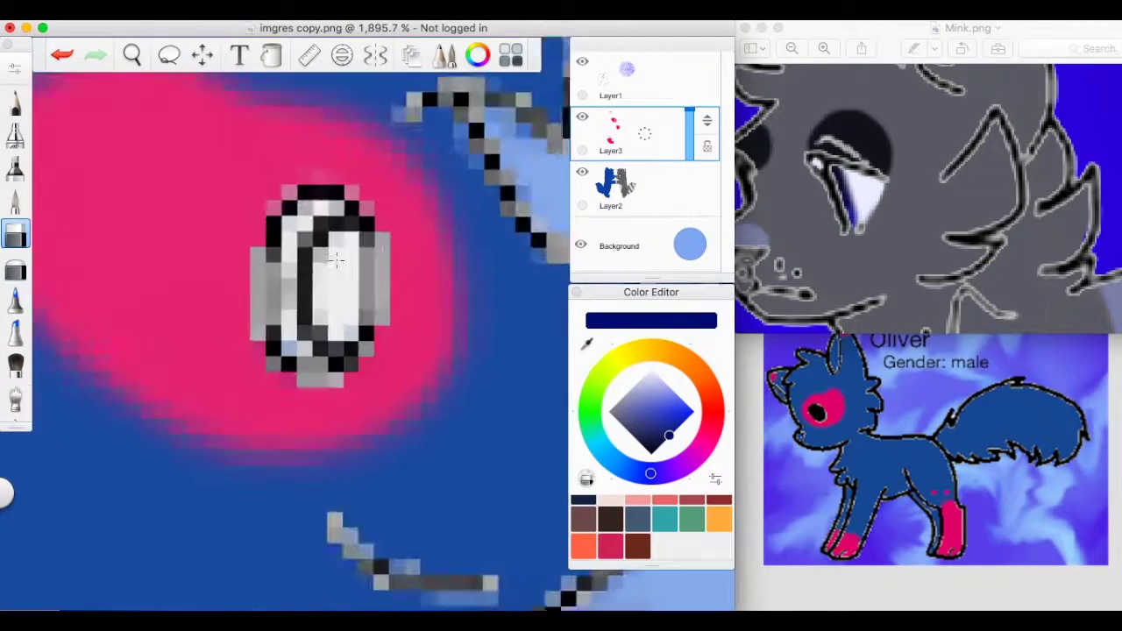
scroll(337, 261, down, 4)
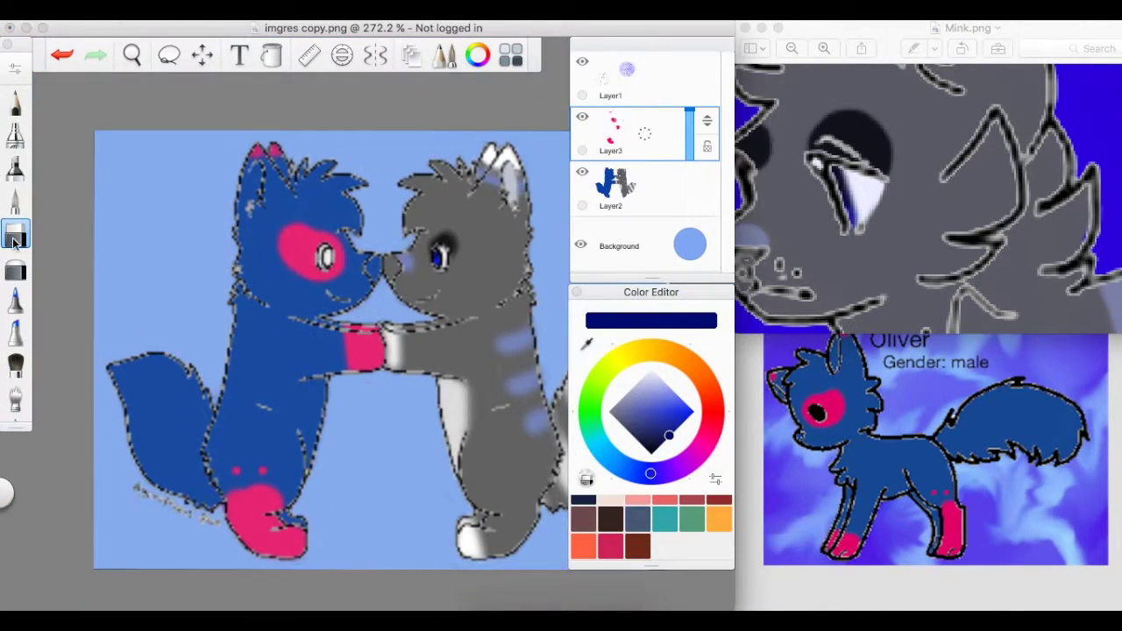
Step: Soften the left character's pink markings using Blur at size 21.2 and strength 2.1
click(13, 70)
key(super+b)
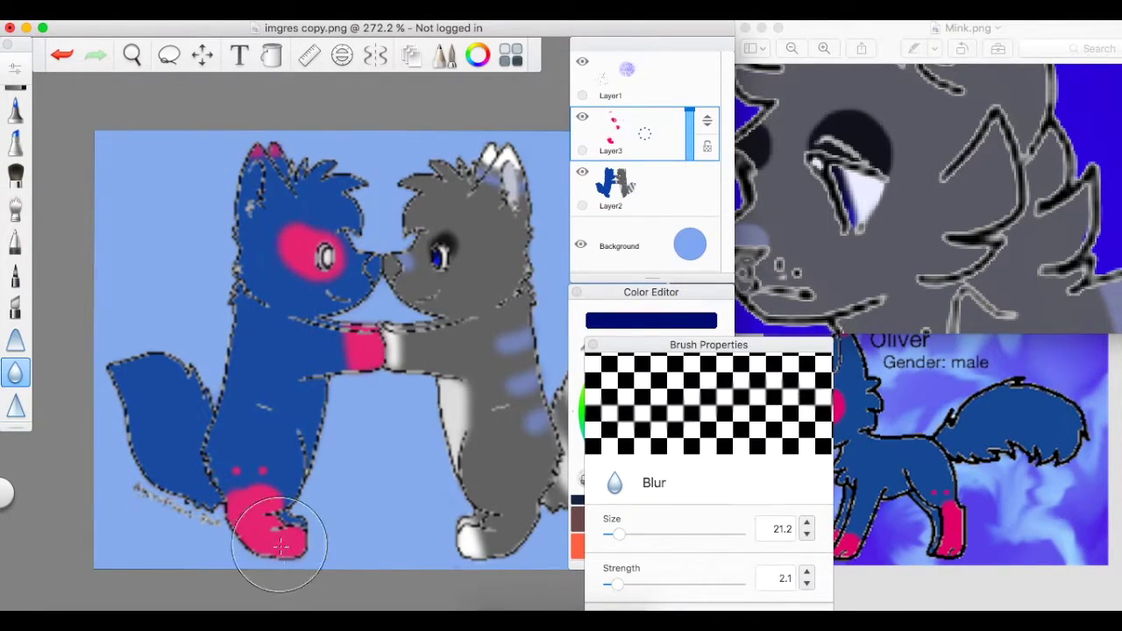
scroll(333, 274, up, 6)
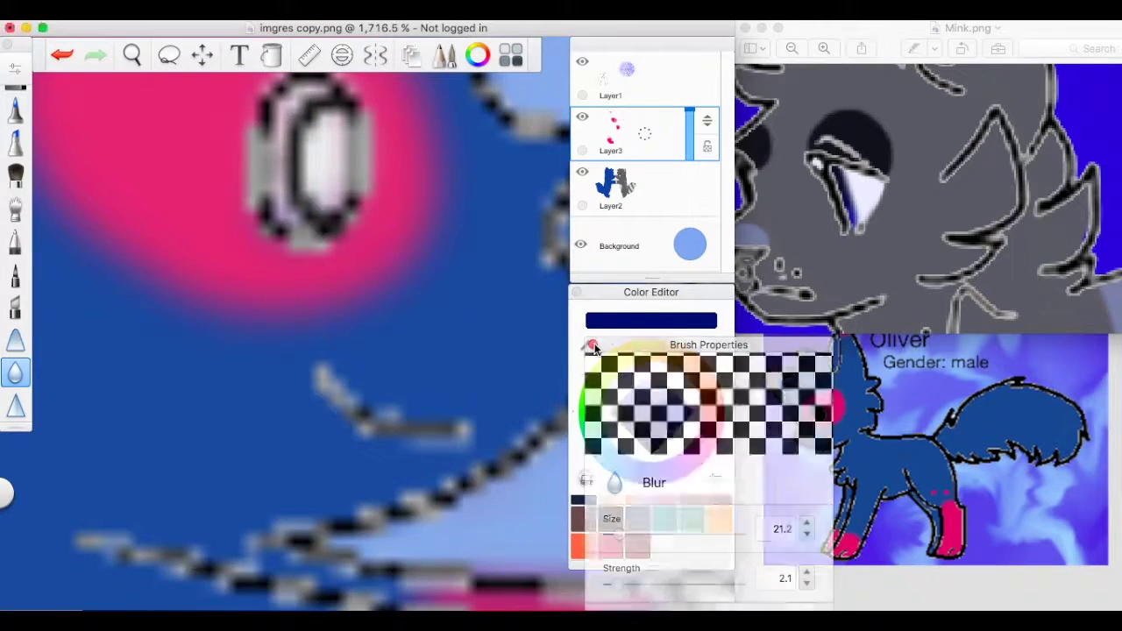
Step: Merge the markings on Layer3 into Layer2 and add a fresh empty layer above it
click(613, 133)
click(611, 162)
scroll(242, 288, up, 3)
Step: Fill the left character's iris with reddish brown on the new Layer3, using the Paintbrush at size 5.3
click(16, 199)
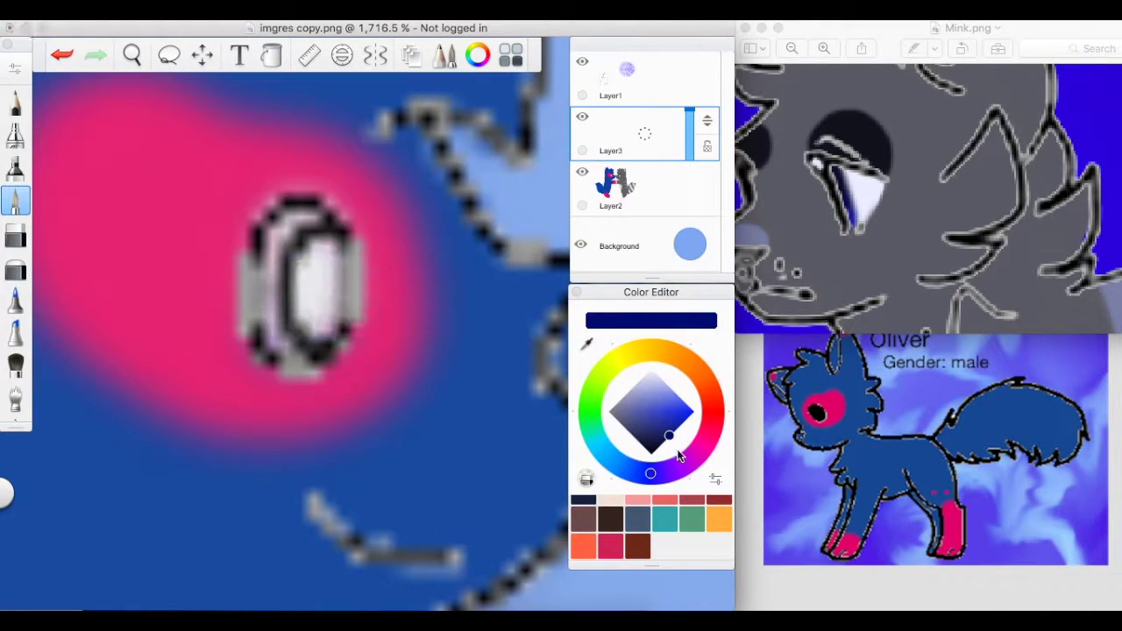
click(611, 522)
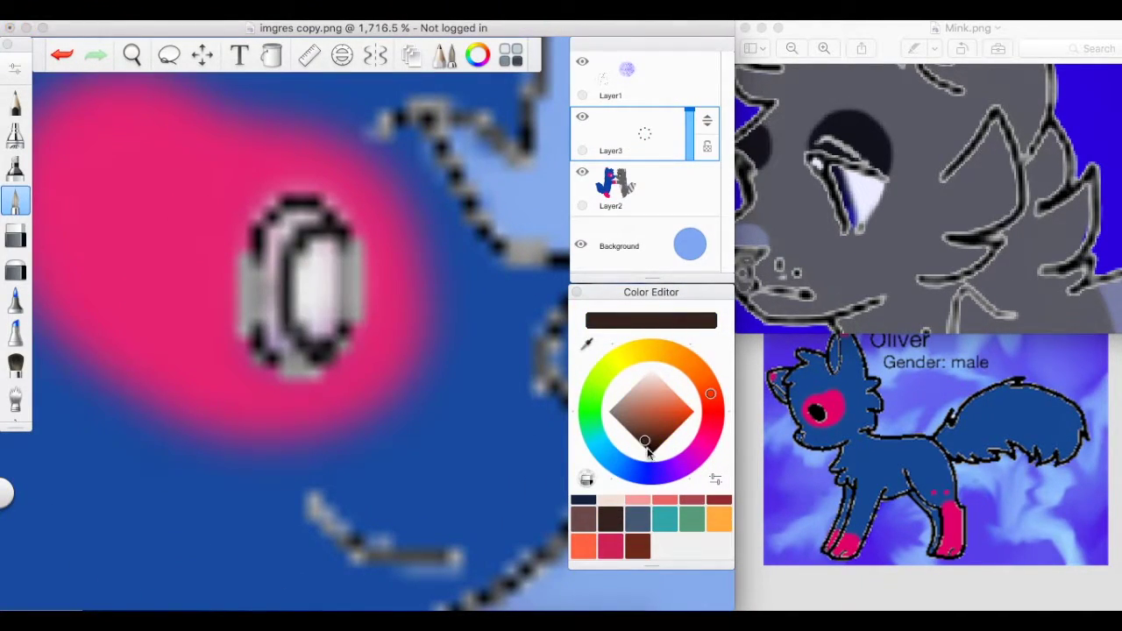
click(678, 426)
key(super+b)
drag(320, 236, 320, 342)
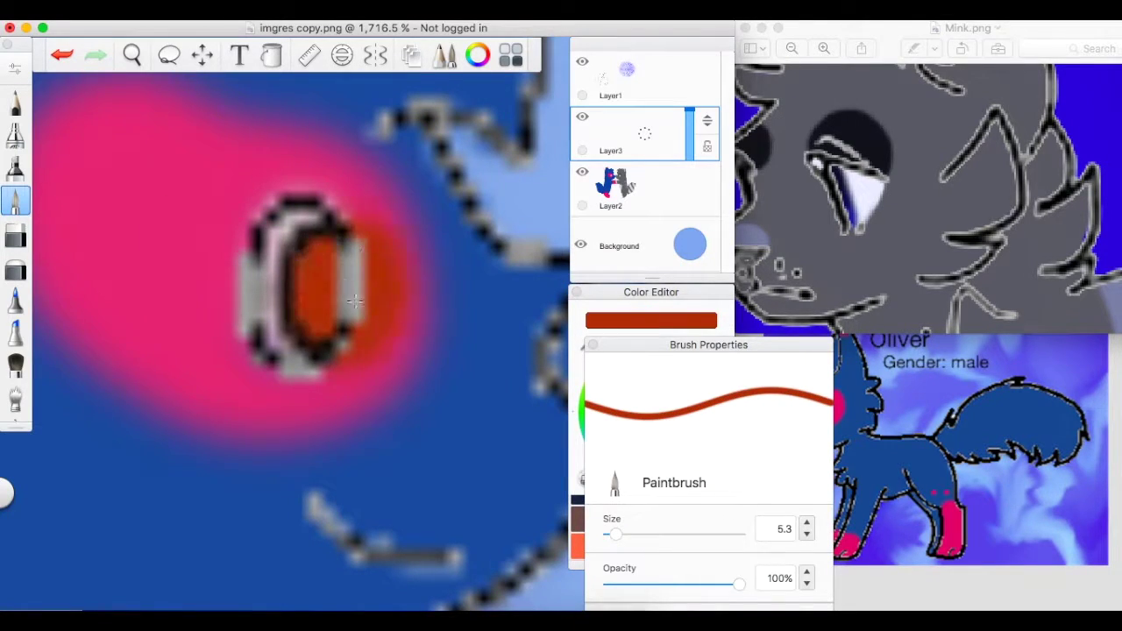
click(593, 344)
Step: Shade the upper part of the left character's iris dark brown and erase the brown paint outside the eye
drag(673, 427, 667, 436)
drag(385, 189, 290, 303)
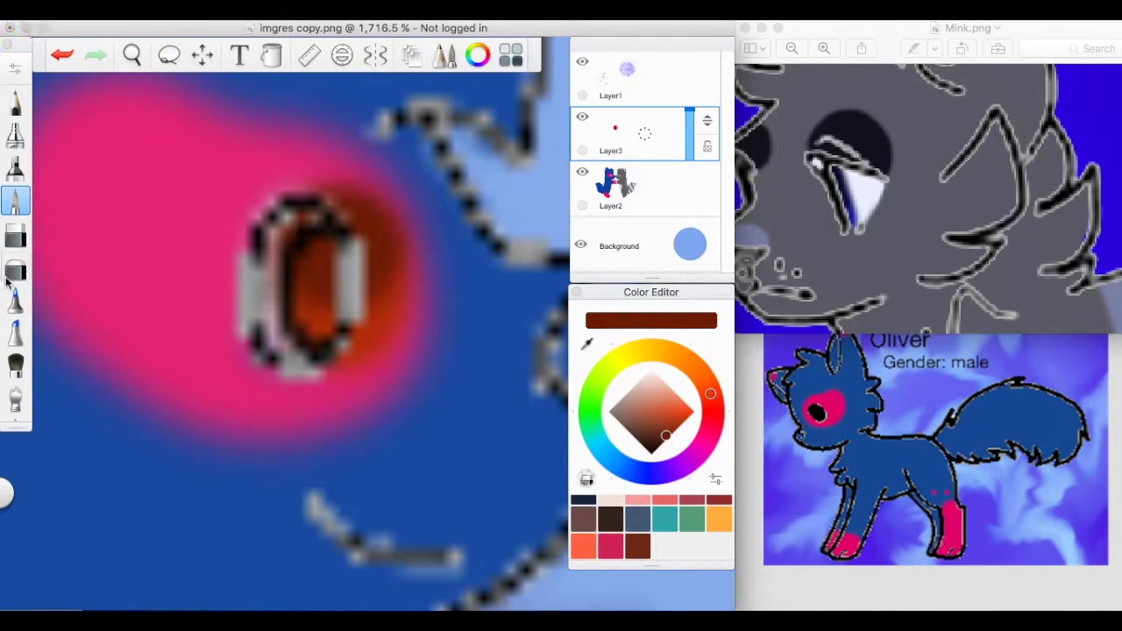
scroll(17, 350, down, 3)
click(15, 201)
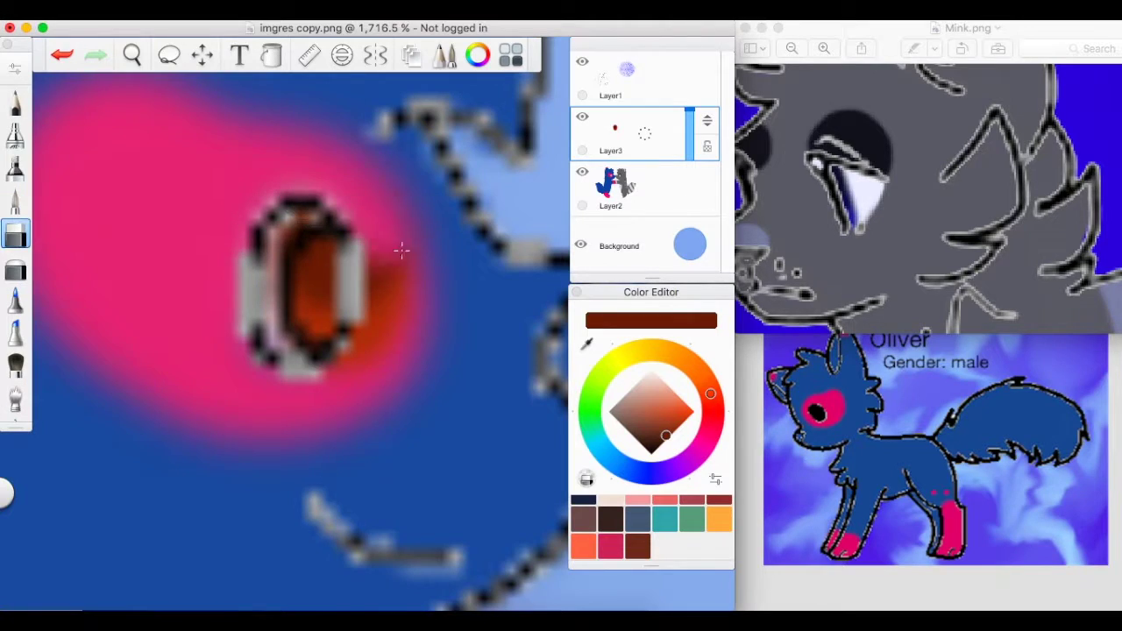
scroll(19, 270, down, 3)
Step: Undo the heavy blur on the left character's brown iris and set Blur to size 2.0 and strength 0.1
drag(320, 263, 334, 299)
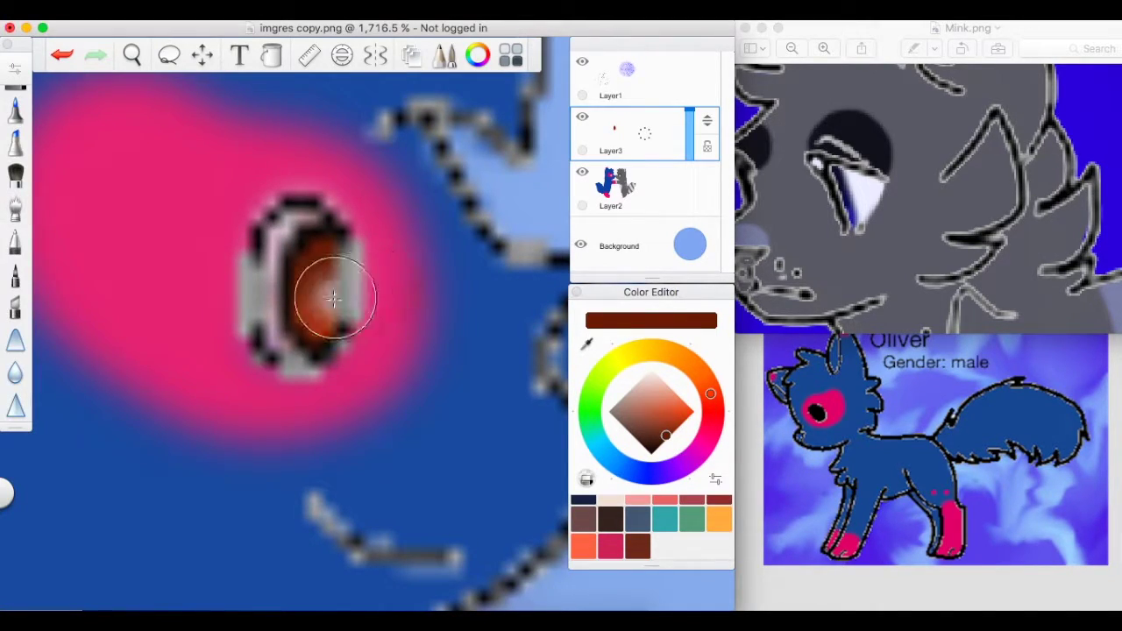
click(15, 373)
key(super+z)
double_click(15, 372)
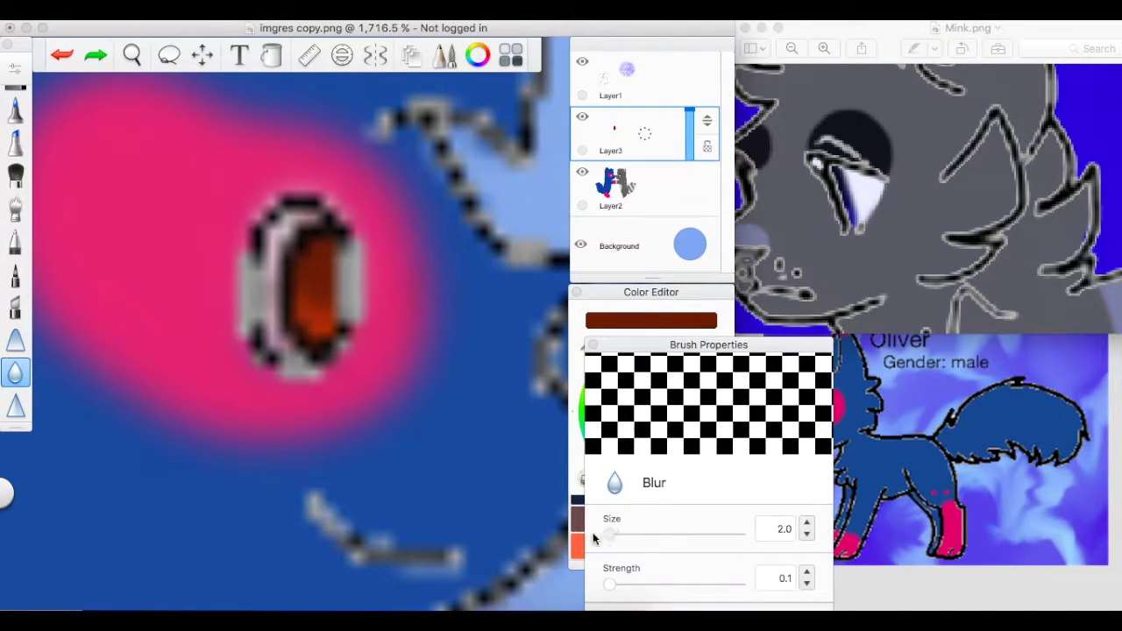
key(super+0)
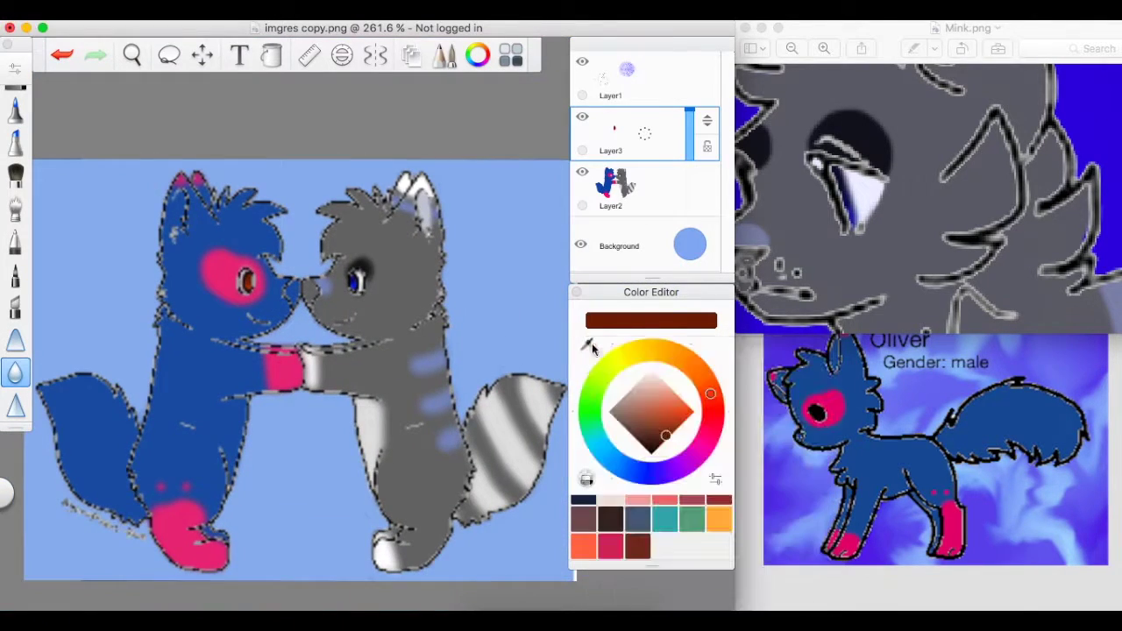
Step: Merge the character layers into a single layer and place an empty Layer1 beneath it for the background
click(644, 133)
click(601, 130)
click(645, 134)
click(666, 96)
Step: Try background strokes behind the characters on Layer1 with several different brushes, undoing each one
click(14, 176)
mouse_move(70, 263)
mouse_down()
mouse_move(263, 307)
mouse_move(479, 129)
mouse_up()
key(super+z)
scroll(254, 298, down, 2)
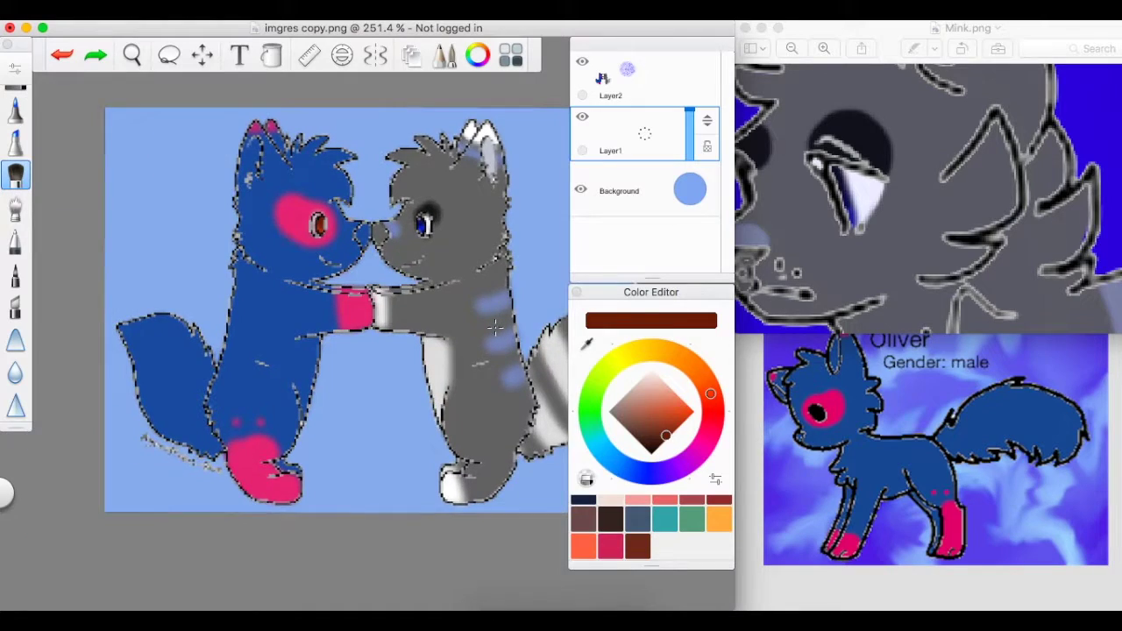
scroll(15, 162, up, 3)
click(15, 166)
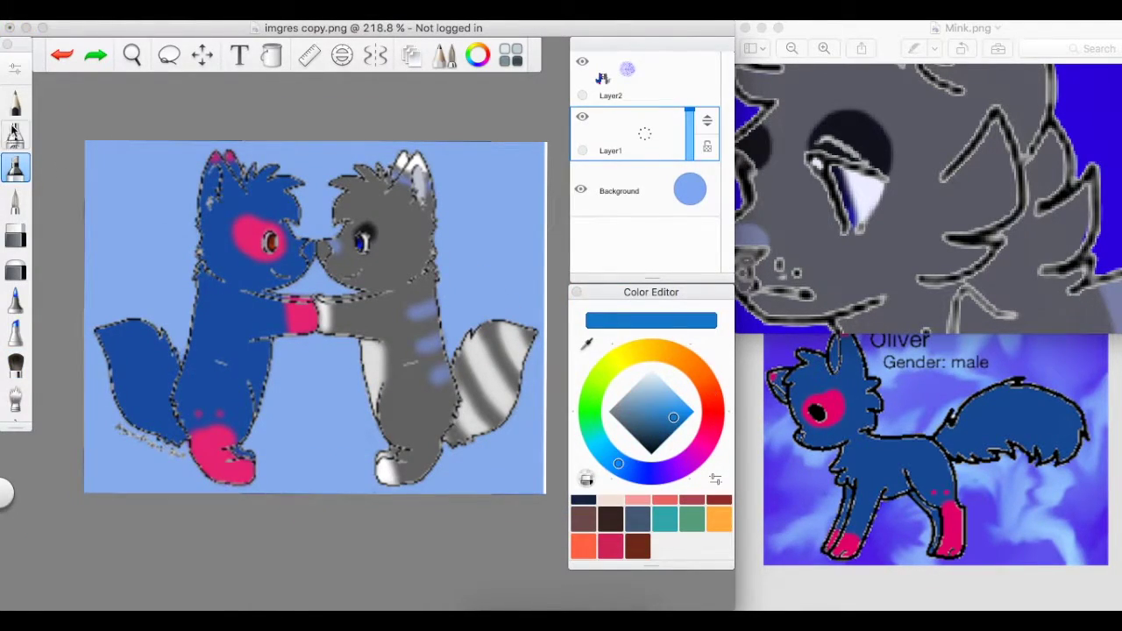
click(15, 364)
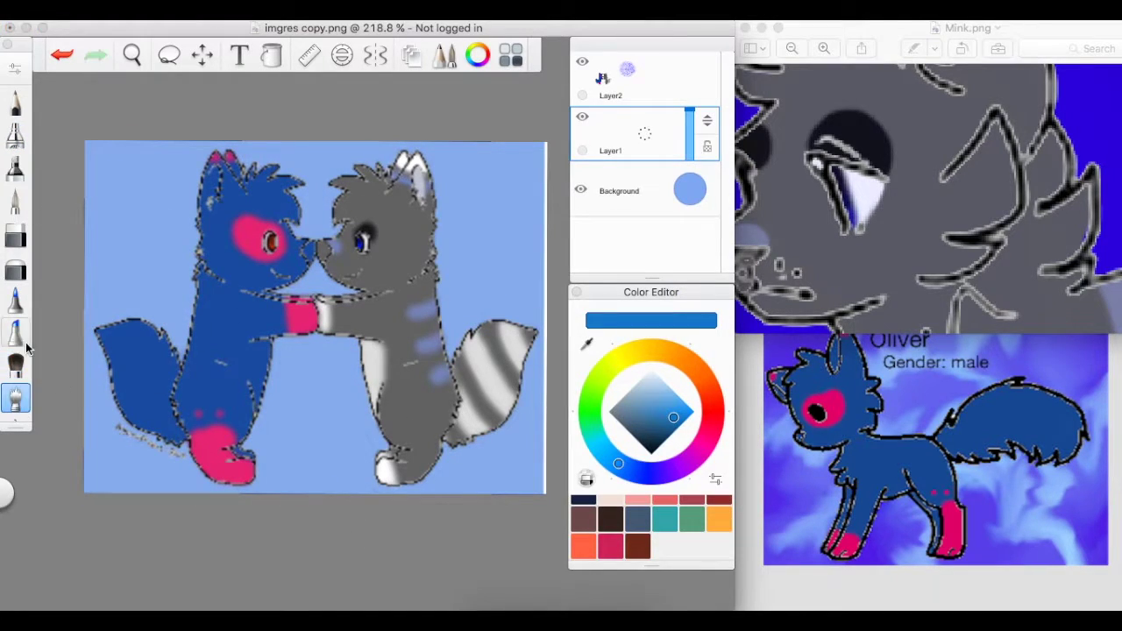
scroll(27, 349, down, 3)
click(15, 307)
drag(368, 153, 412, 263)
key(super+z)
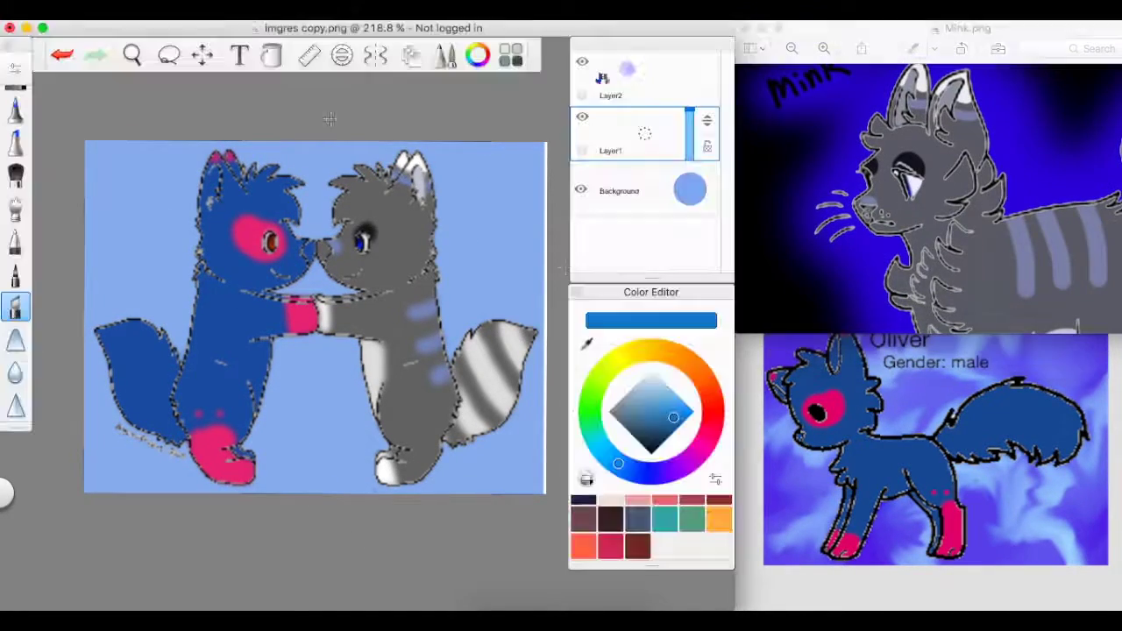
Step: Choose a deep blue and test a larger brush stroke beside the right character's foot, undoing the stroke
click(651, 473)
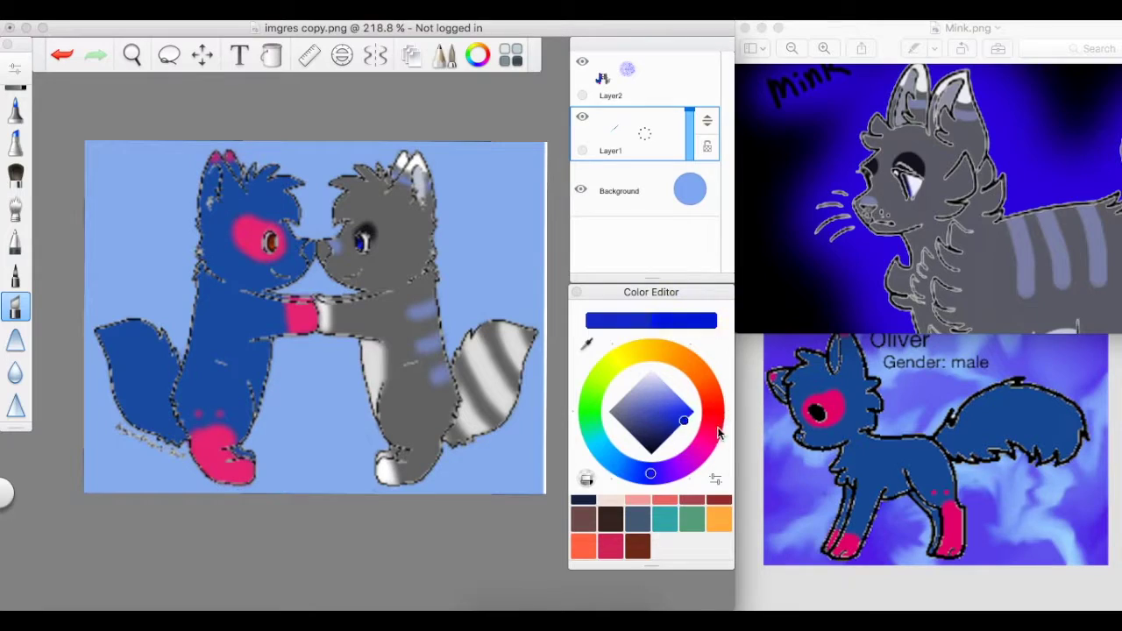
click(8, 71)
mouse_move(632, 532)
mouse_down()
mouse_move(731, 546)
mouse_move(654, 531)
mouse_up()
click(8, 71)
click(16, 70)
drag(426, 487, 407, 492)
key(super+z)
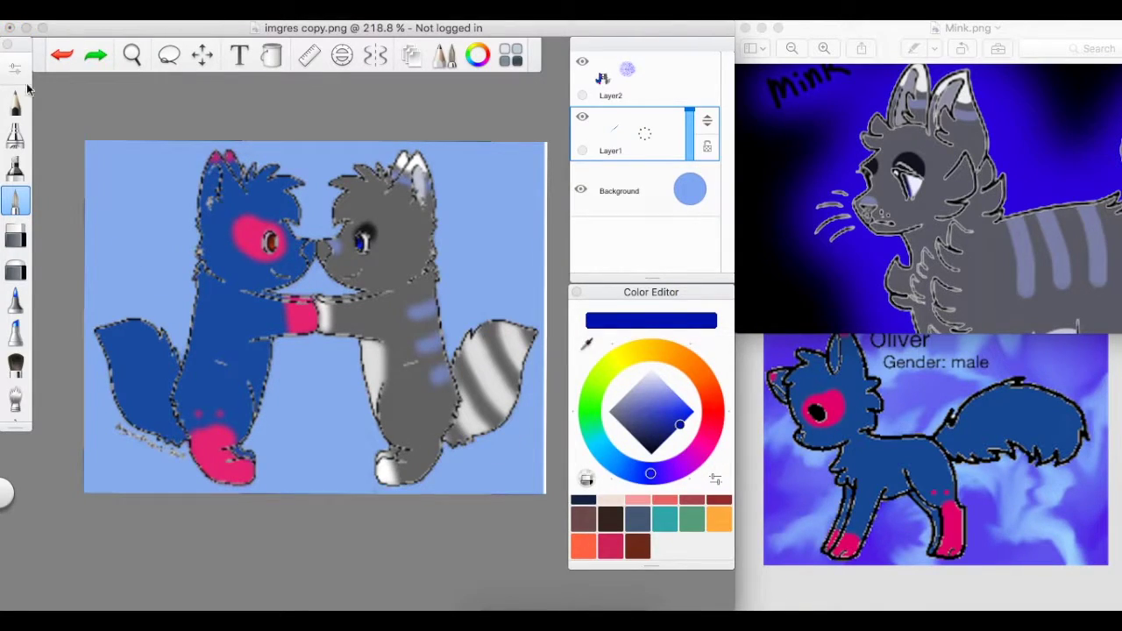
Step: Paint a deep blue glow behind the right character on Layer1 with the Paintbrush at size 26.0, toggling Layer2's visibility to check it
click(16, 67)
drag(626, 532, 642, 531)
mouse_move(364, 451)
mouse_down()
mouse_move(438, 480)
mouse_move(519, 339)
mouse_move(337, 192)
mouse_move(380, 413)
mouse_up()
click(582, 61)
click(582, 61)
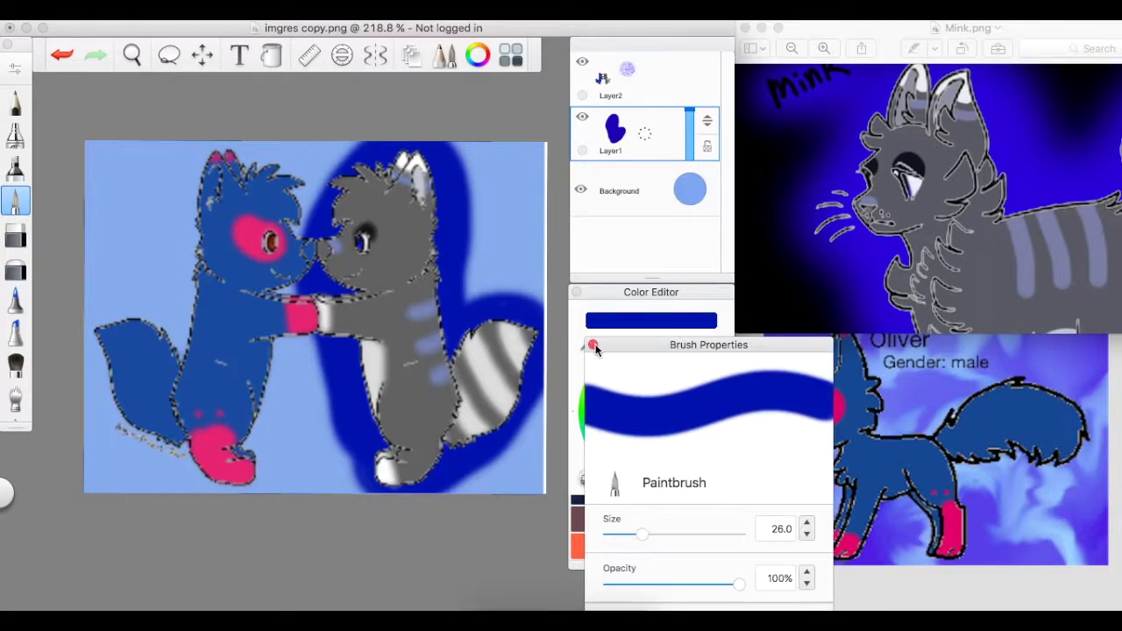
Step: Paint a light sky-blue glow behind the left character on Layer1 and hide Layer2 to inspect the coverage
click(694, 420)
mouse_move(250, 241)
mouse_down()
mouse_move(122, 140)
mouse_move(175, 478)
mouse_move(322, 355)
mouse_move(513, 271)
mouse_up()
click(582, 61)
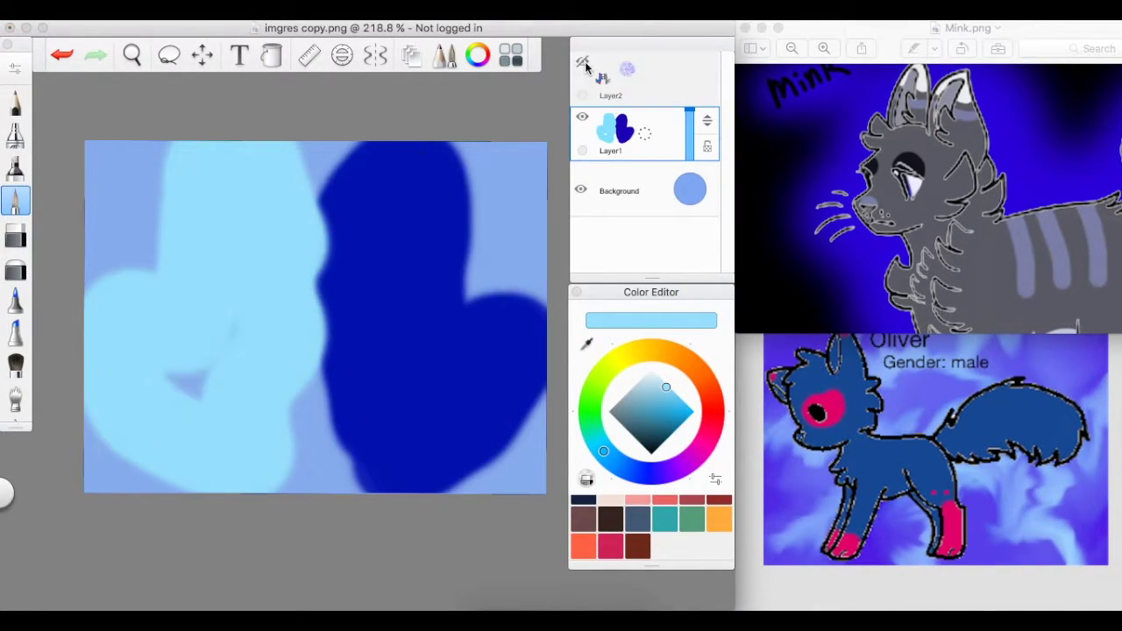
Step: Show Layer2 again and soften the glow edges on Layer1 with the Blur brush at size 40.4 and strength 9.6
click(582, 61)
scroll(15, 263, down, 3)
click(15, 373)
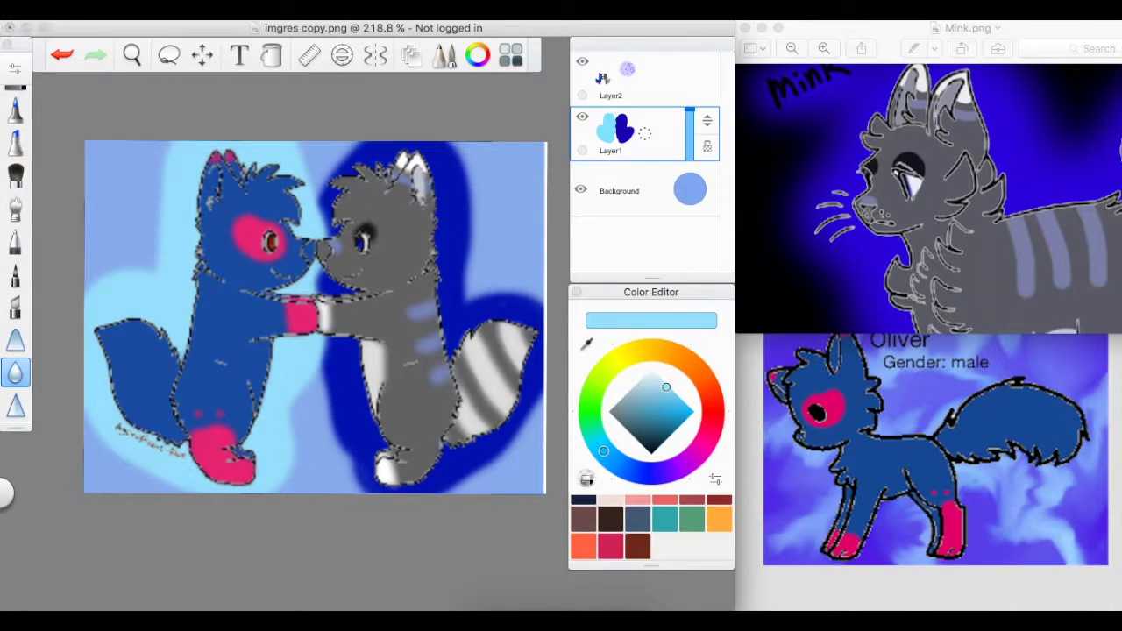
click(15, 374)
mouse_move(447, 486)
mouse_down()
mouse_move(401, 488)
mouse_move(365, 148)
mouse_move(359, 484)
mouse_up()
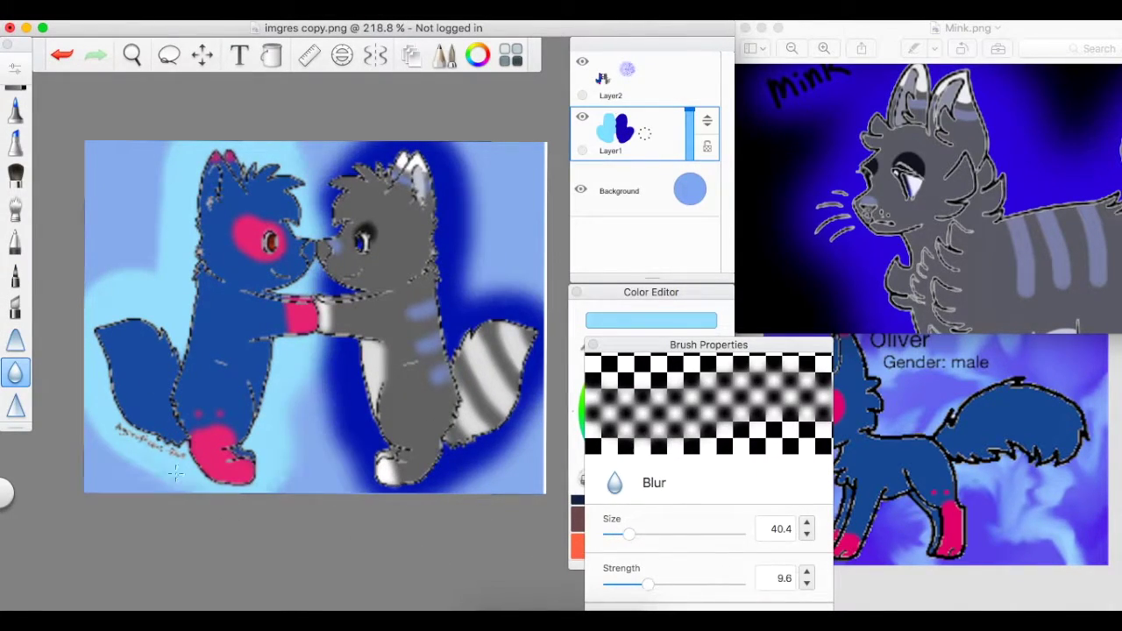
Step: Change the Background colour to black
click(677, 182)
click(670, 219)
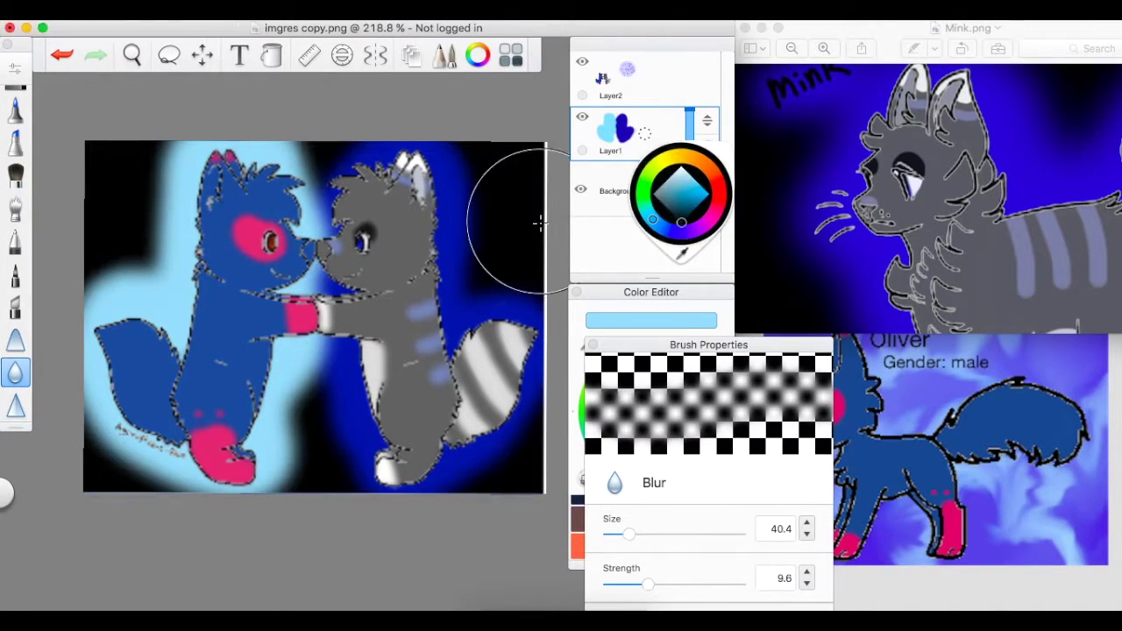
Step: Choose a medium blue and start a text layer containing the word DONE
click(603, 298)
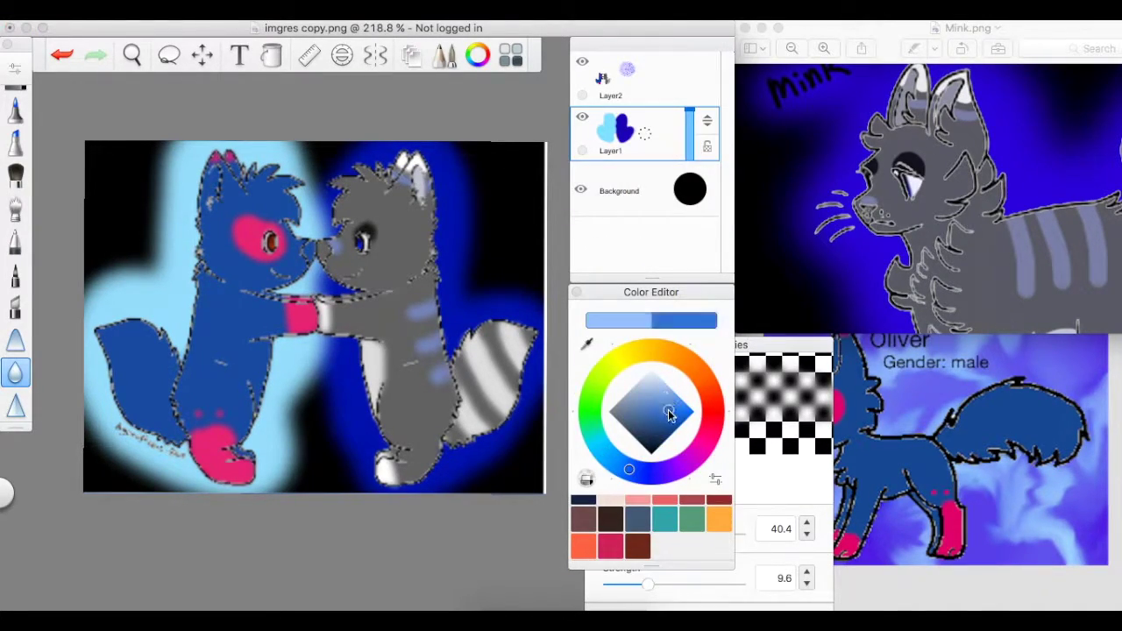
click(239, 54)
click(403, 215)
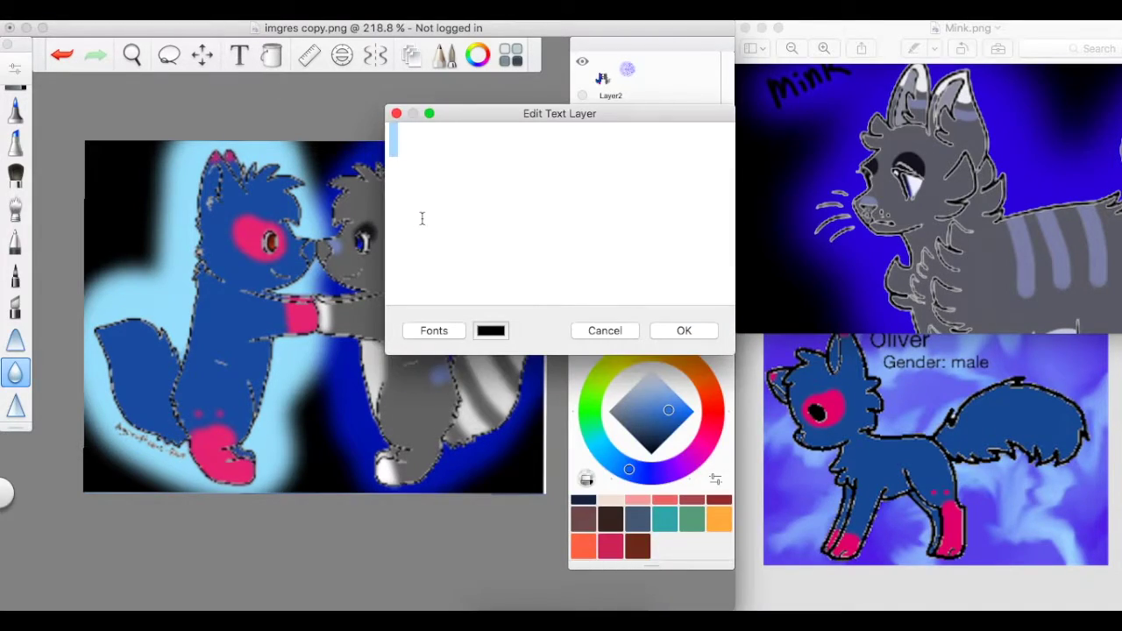
text(DONE)
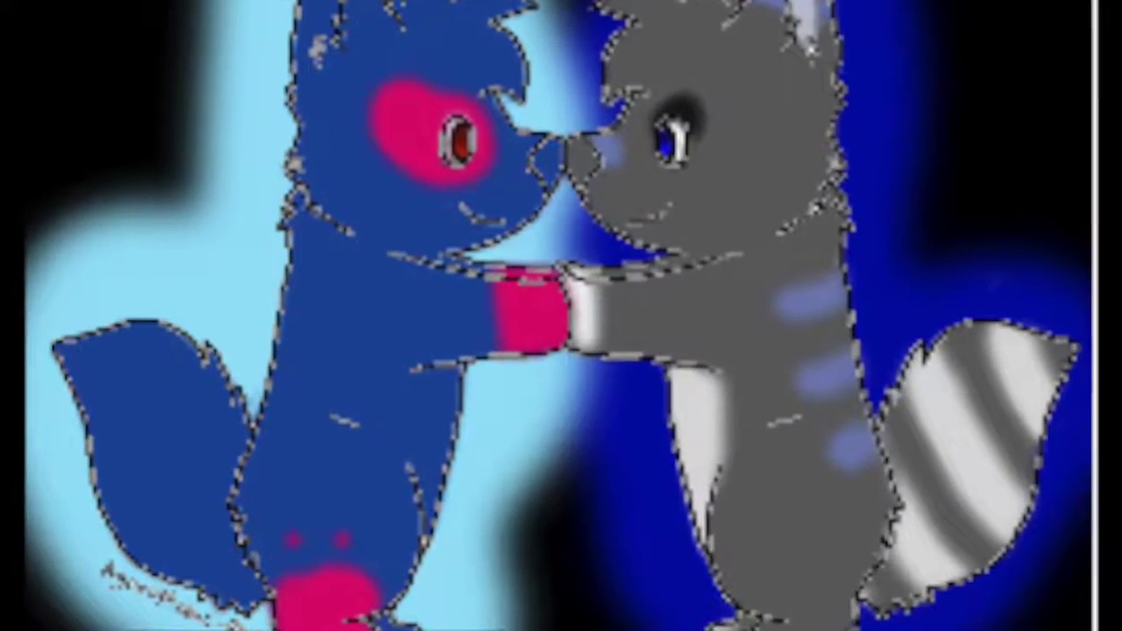